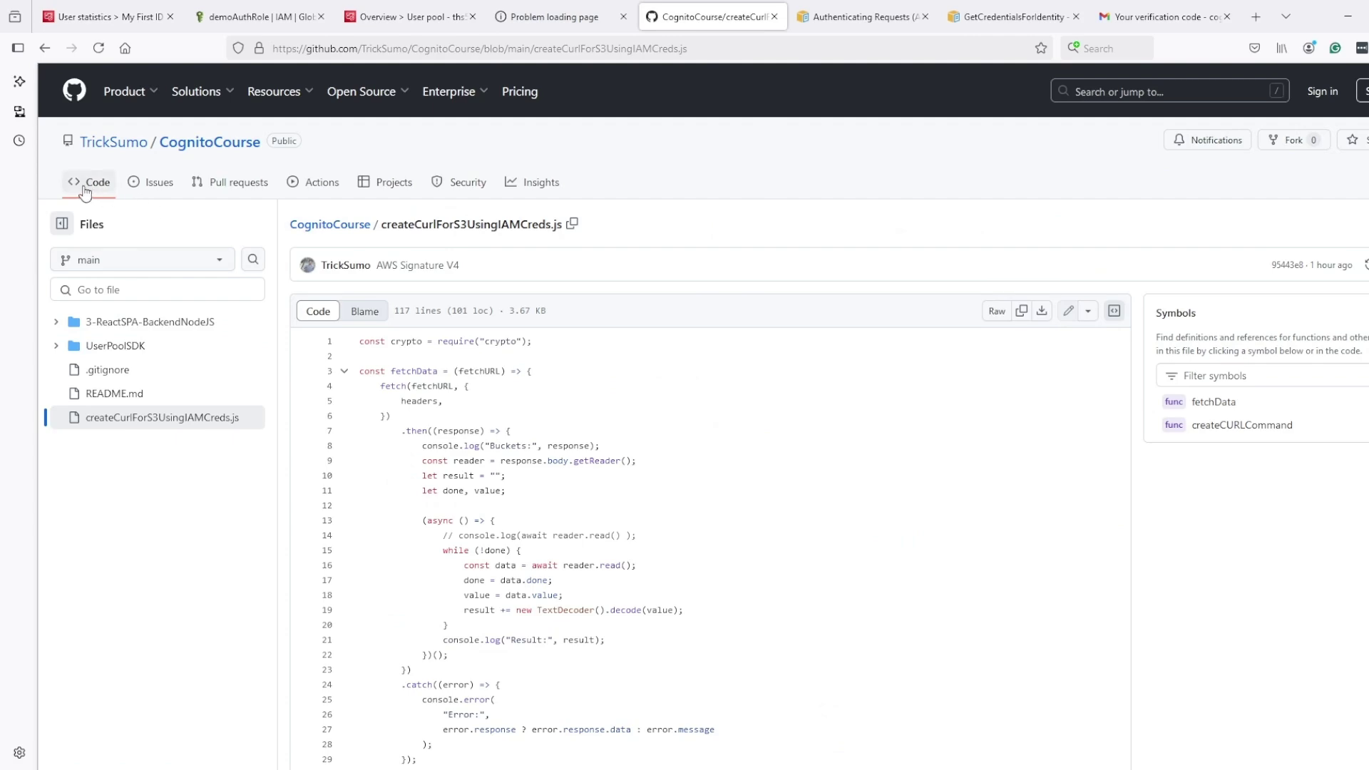
# - Open the Medium article on Cognito identity pool integration with Google from the CognitoCourse README and look through it
pyautogui.click(85, 182)
pyautogui.scroll(-6, 535, 613)
pyautogui.scroll(-15, 557, 639)
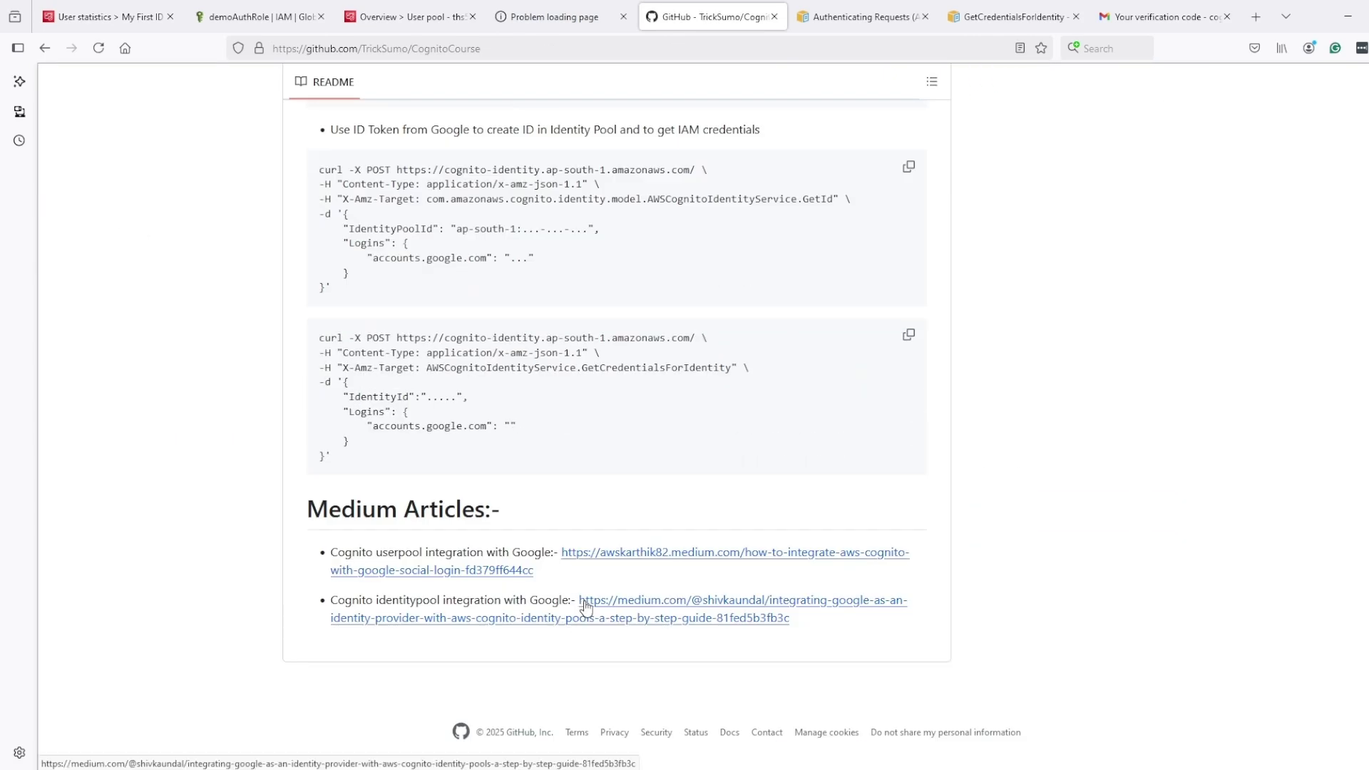
pyautogui.middleClick(587, 607)
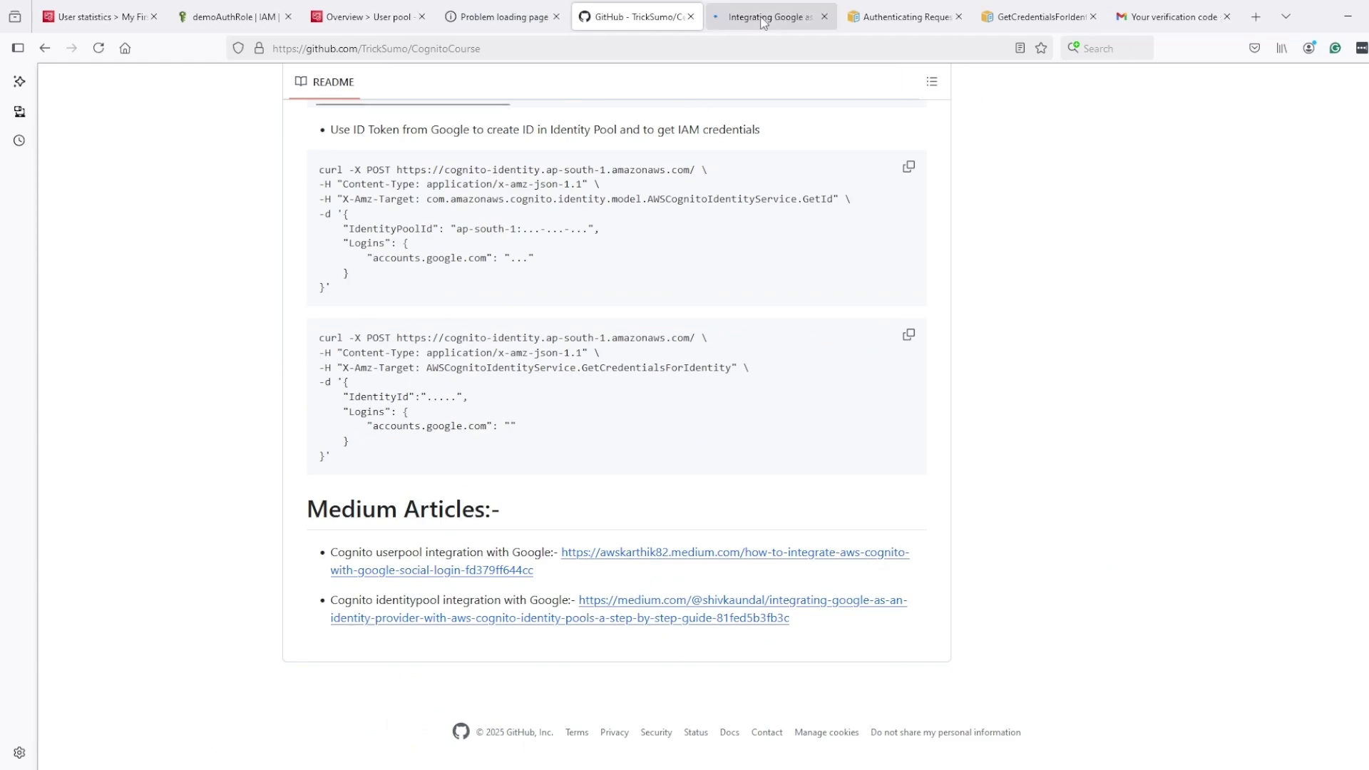
pyautogui.hotkey('ctrl', 'Tab')
pyautogui.scroll(-5, 1107, 492)
pyautogui.scroll(6, 1110, 495)
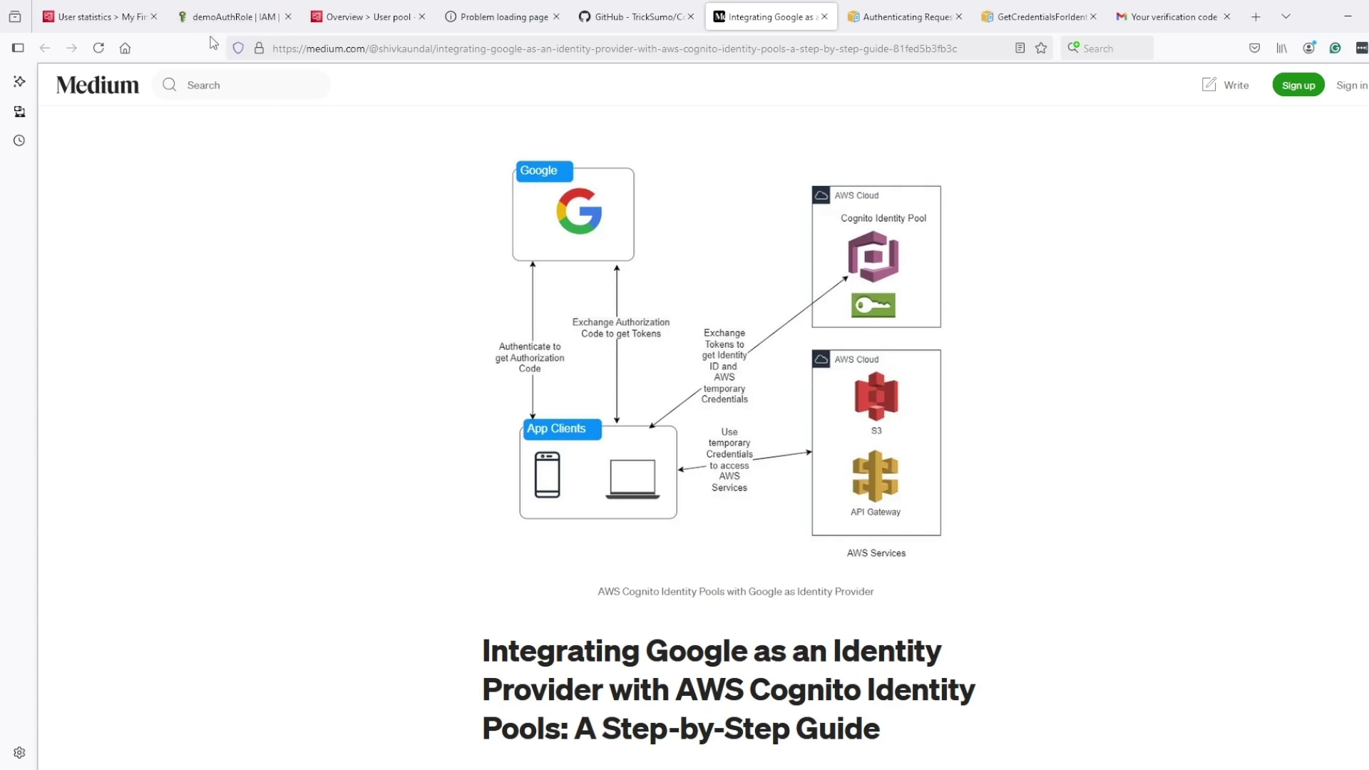
# - Start adding Google as an identity provider in the user access settings of My First ID Pool, up to the client ID entry
pyautogui.click(94, 17)
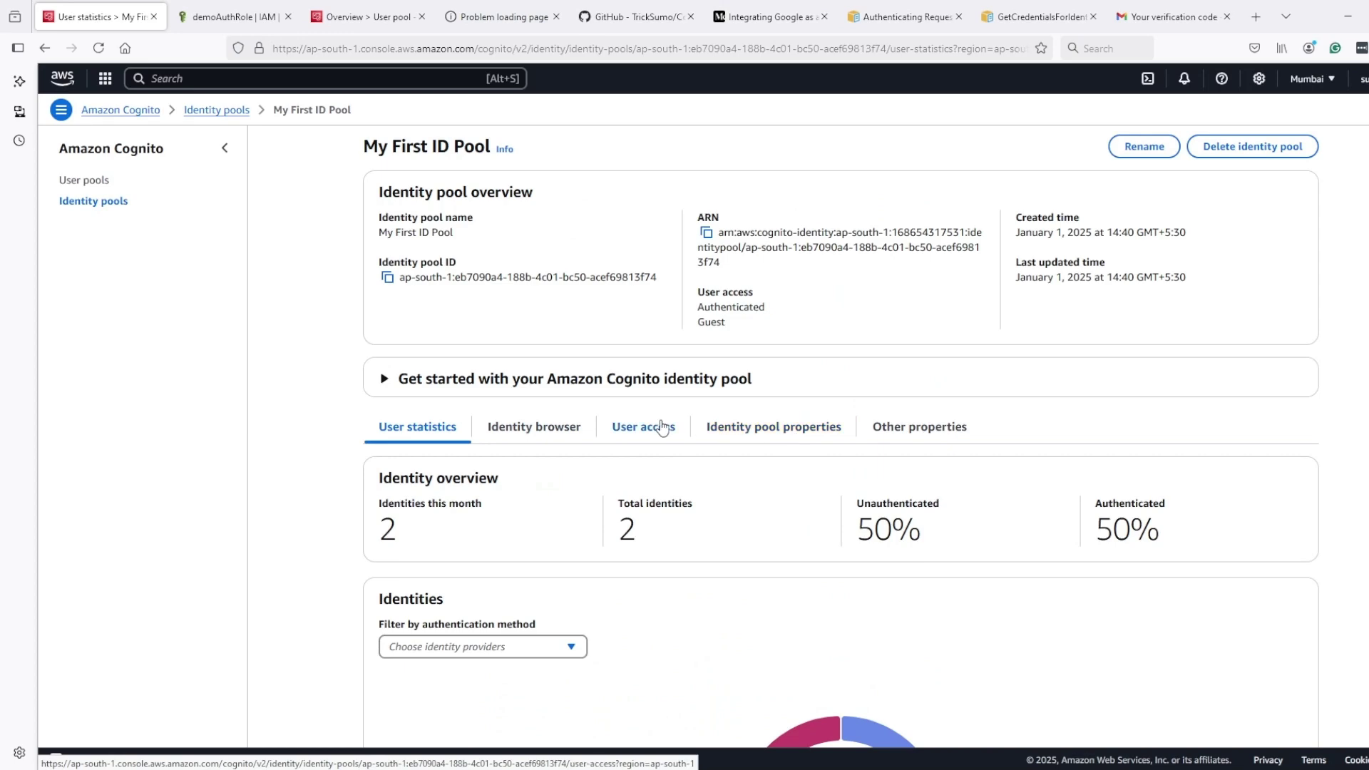
pyautogui.click(663, 426)
pyautogui.scroll(-2, 663, 492)
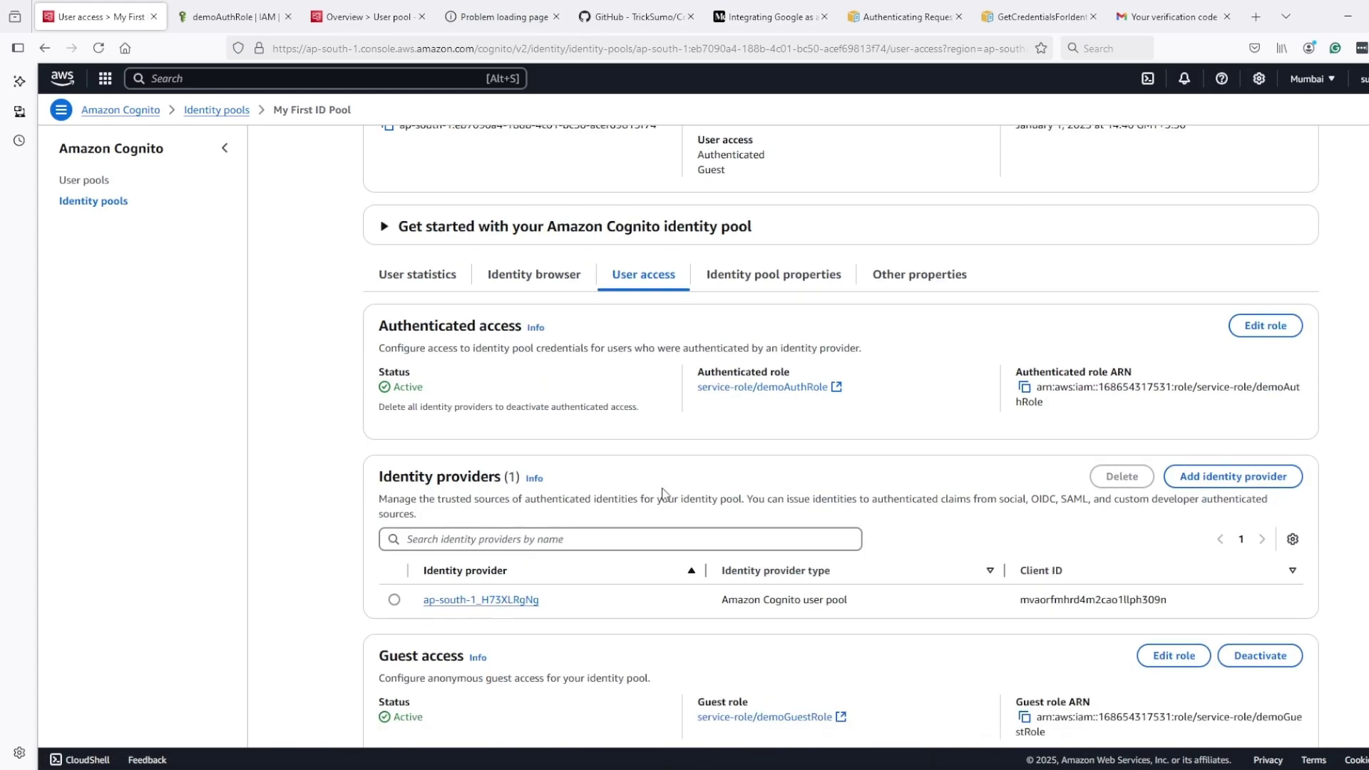
pyautogui.click(1222, 476)
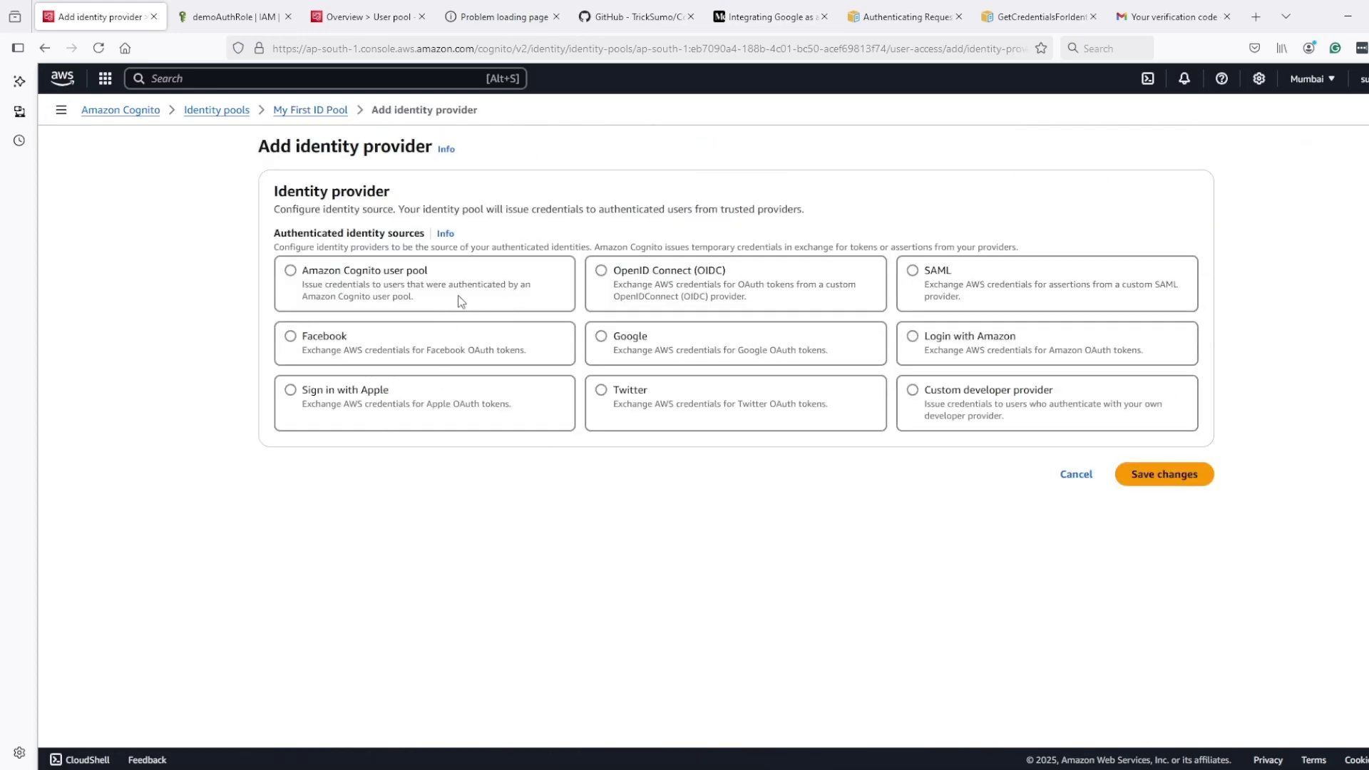
pyautogui.click(634, 343)
pyautogui.scroll(-2, 1033, 548)
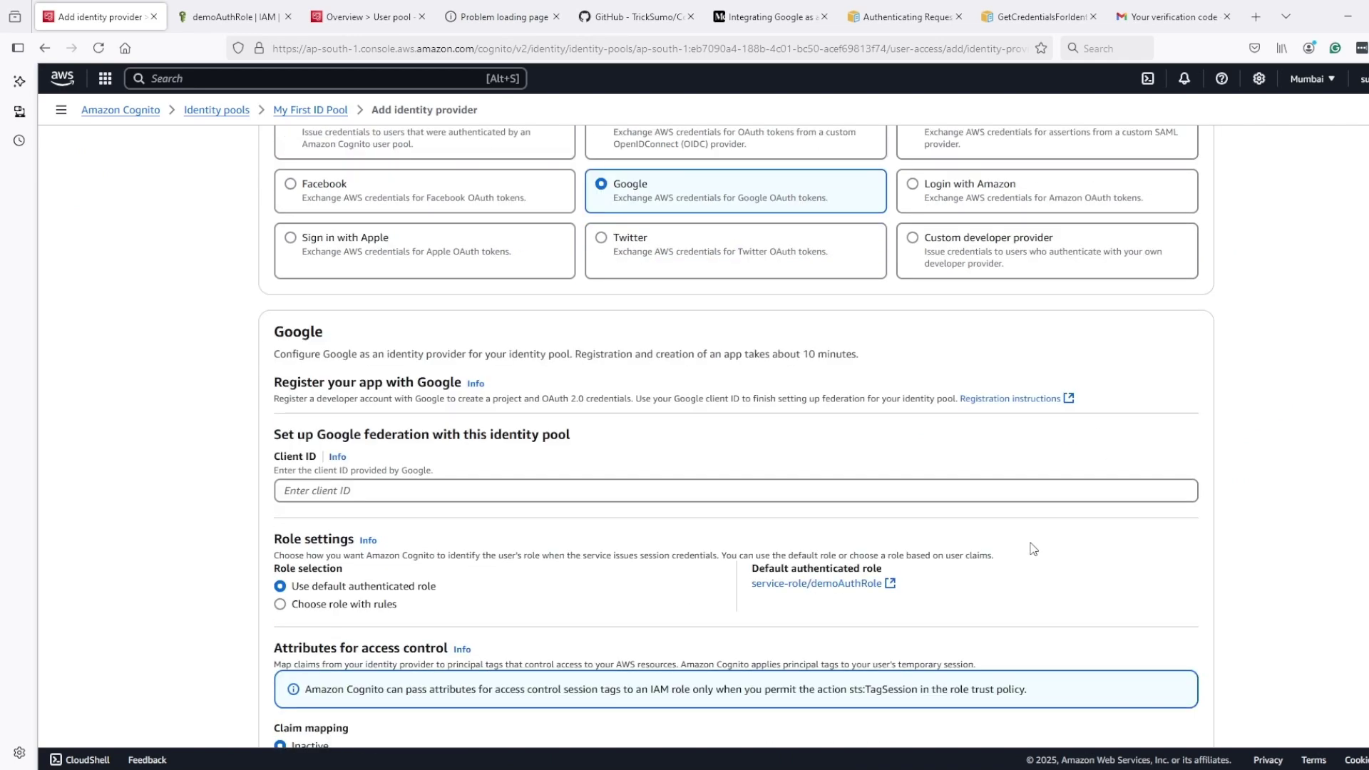
pyautogui.scroll(-1, 453, 470)
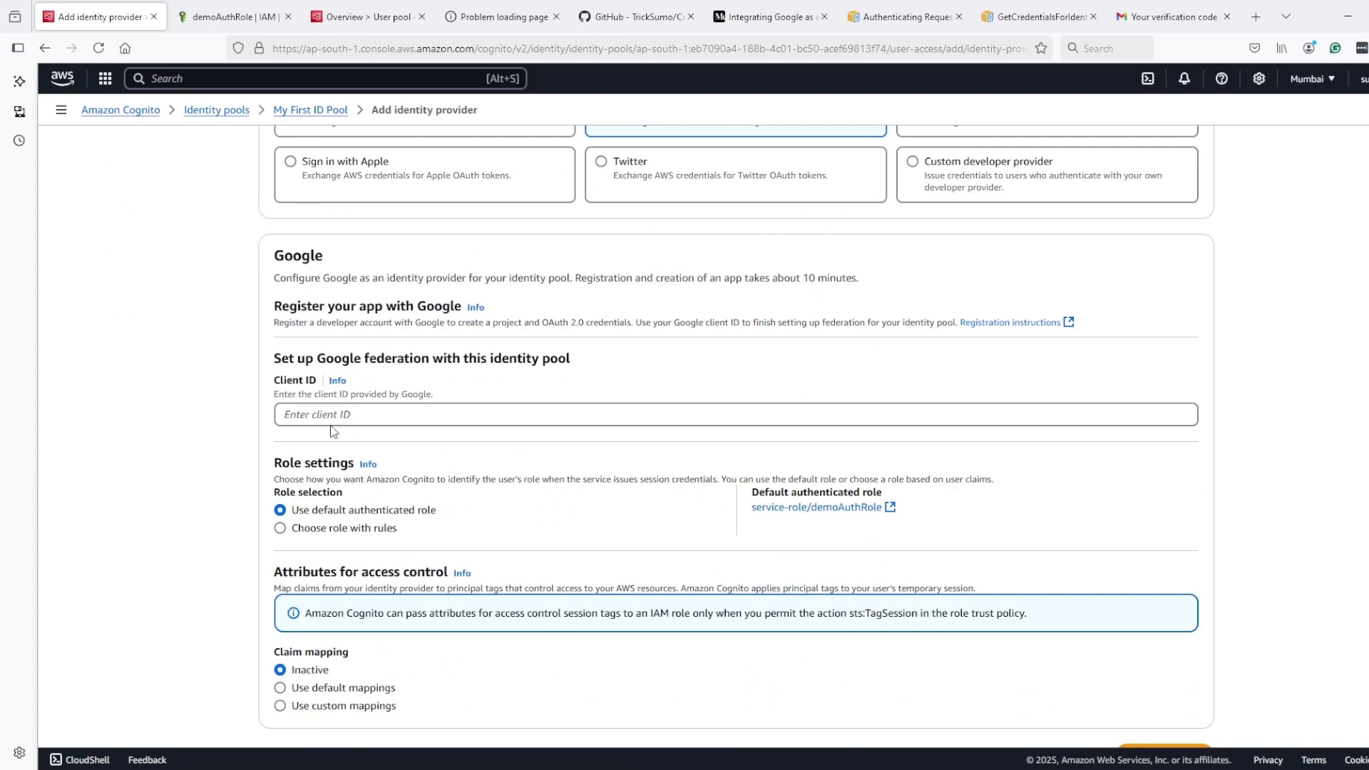
pyautogui.click(314, 406)
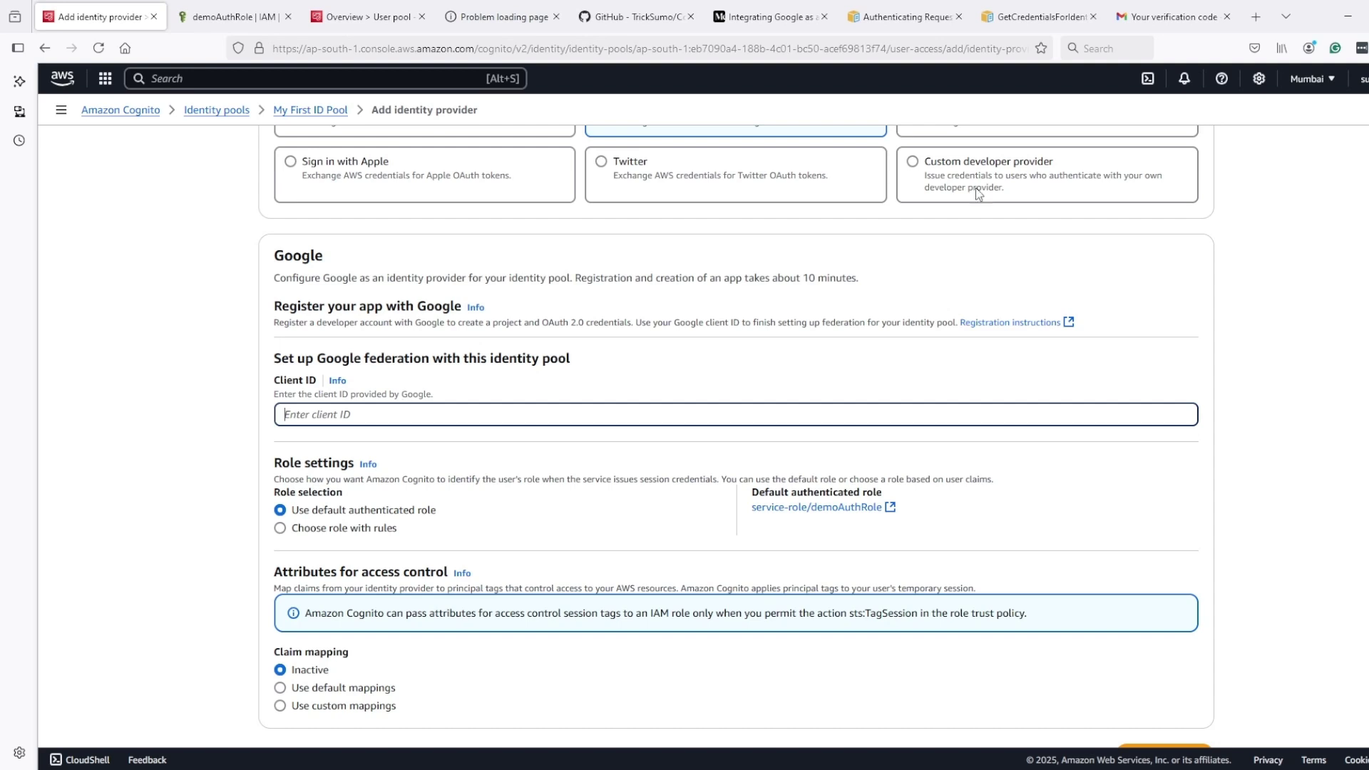
# - Search the web for Google Cloud Platform and open the Google Cloud console from its site
pyautogui.click(479, 17)
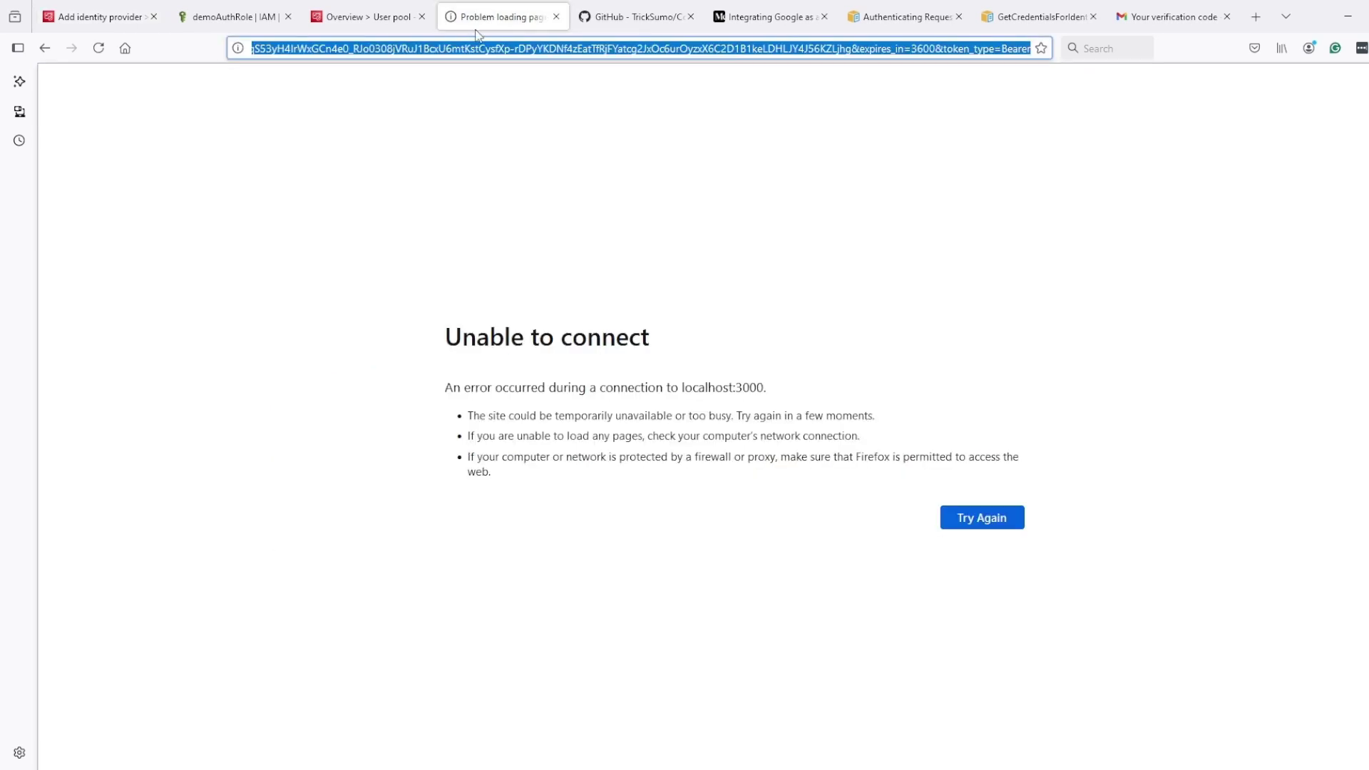
pyautogui.write('google')
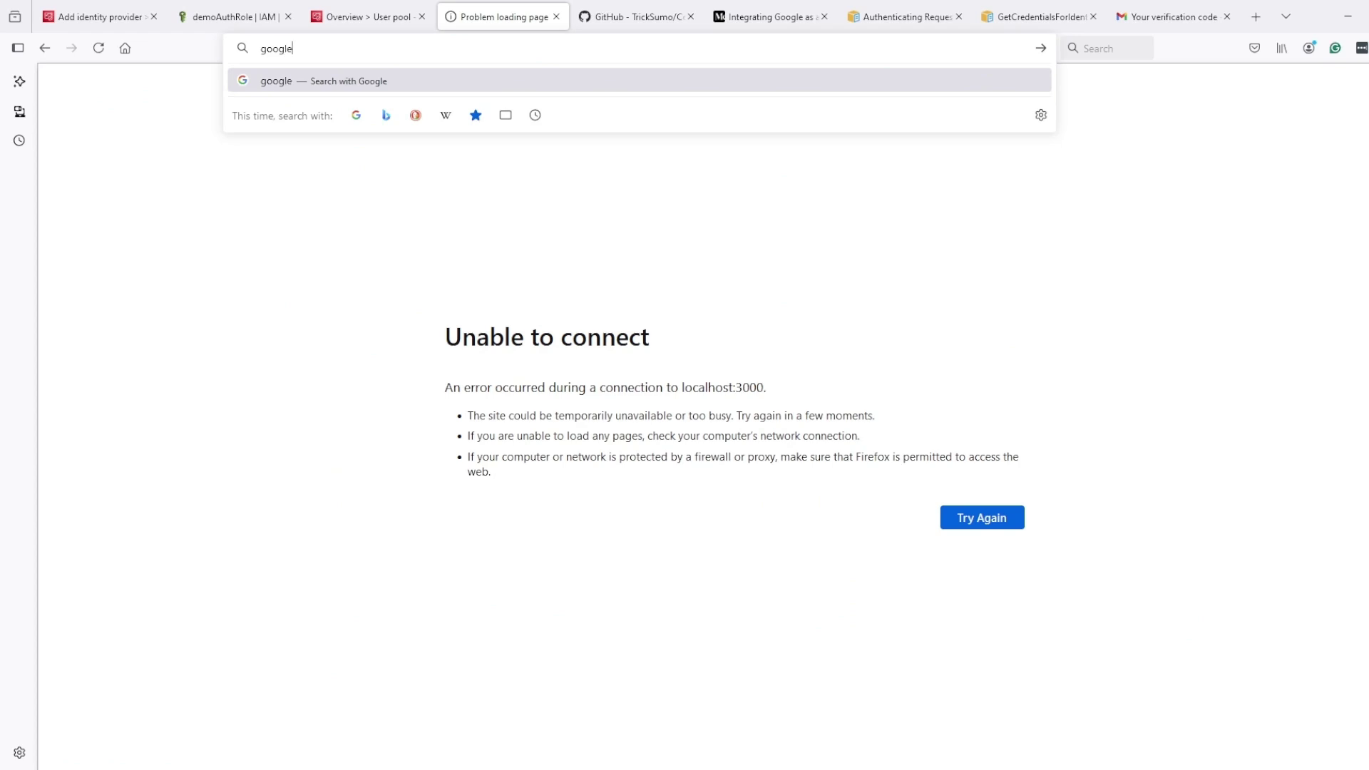
pyautogui.write(' cloud platfrom')
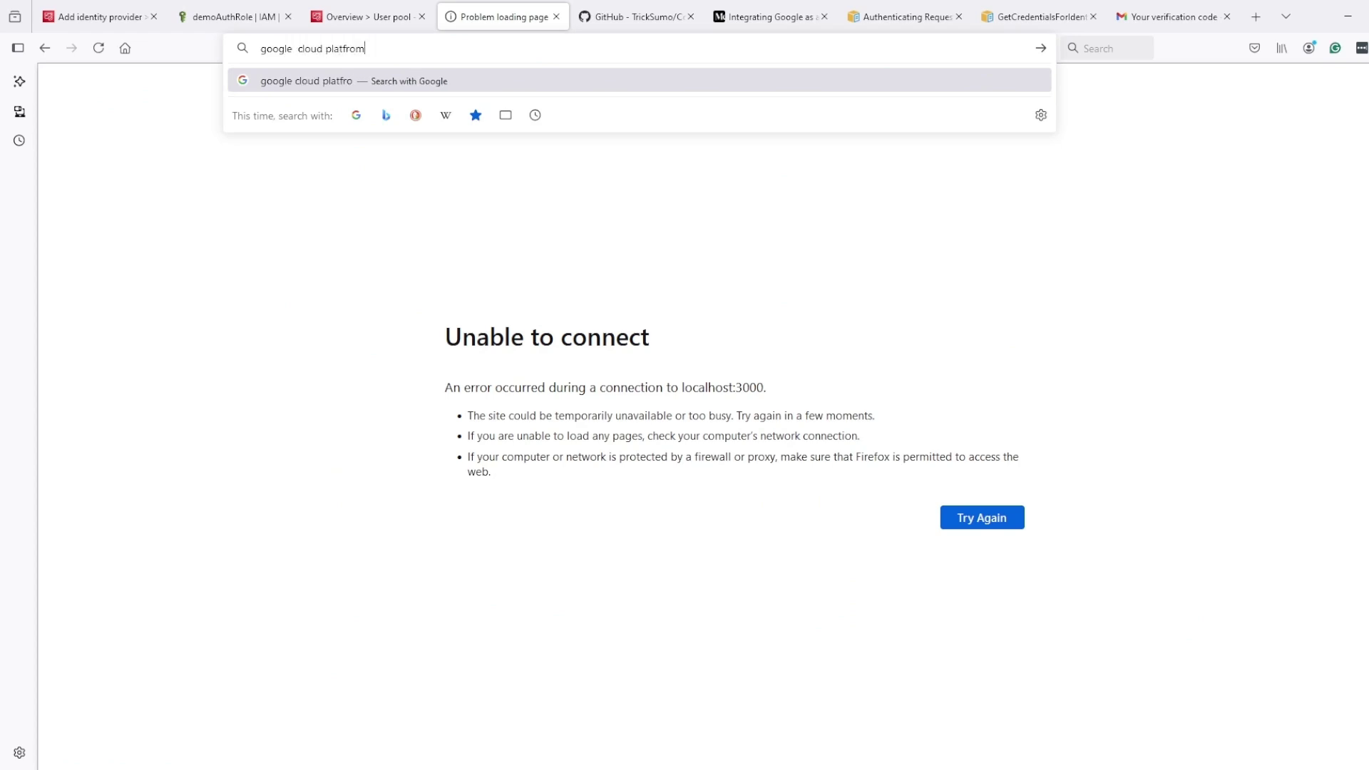
pyautogui.press('Return')
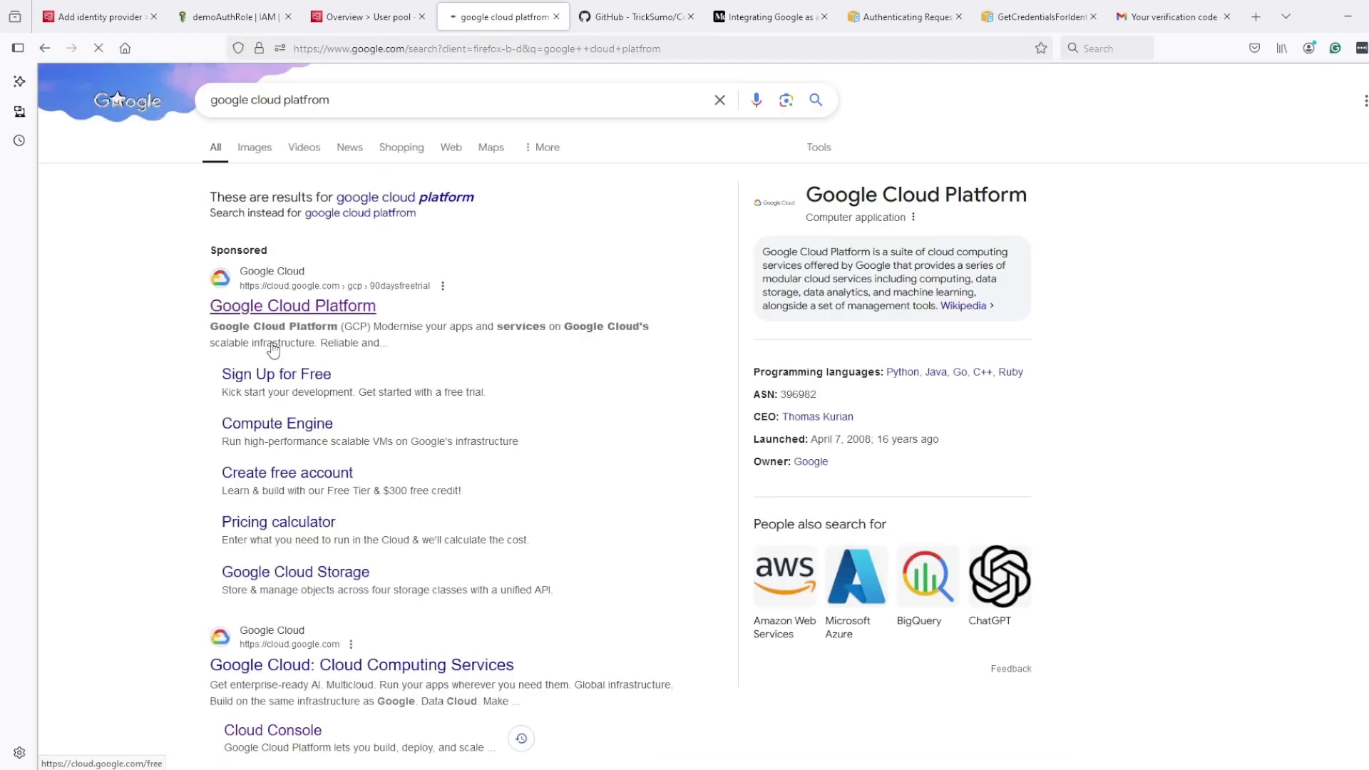
pyautogui.click(299, 664)
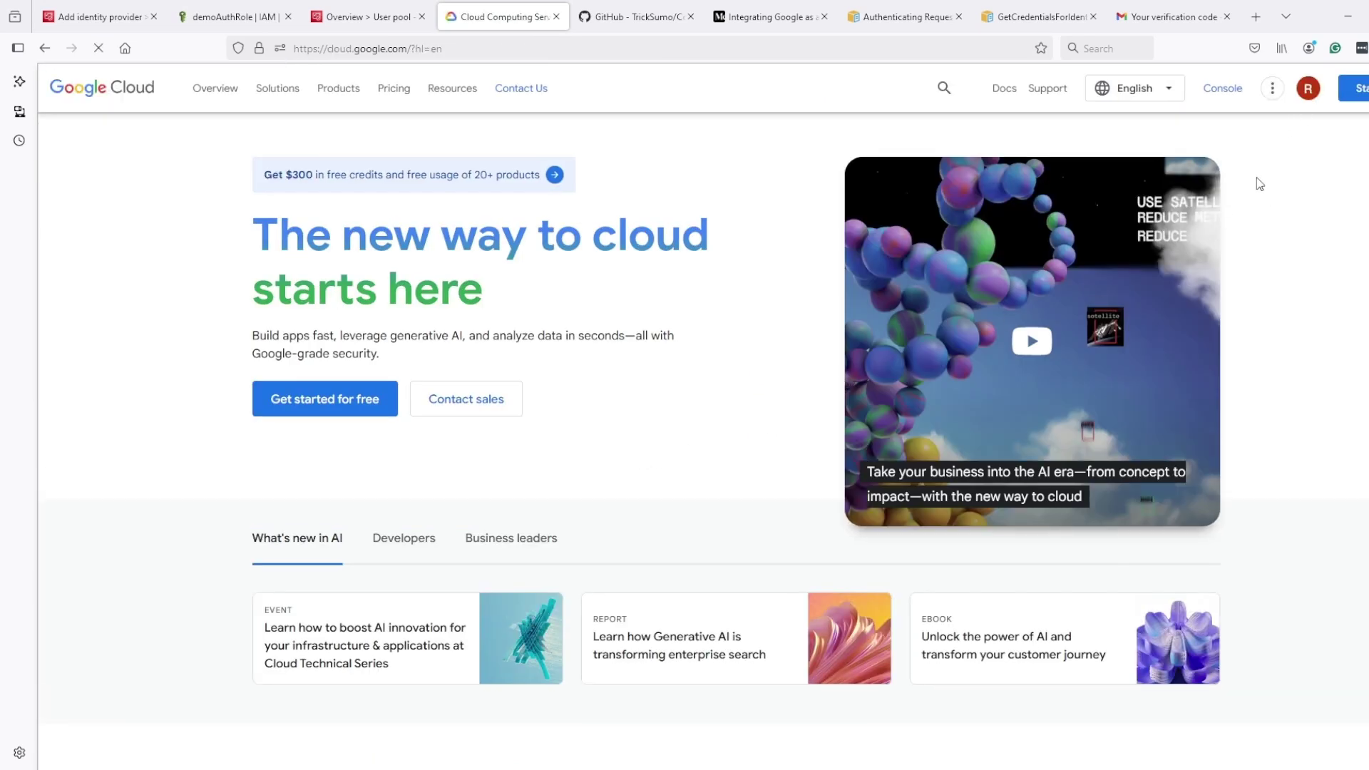
pyautogui.click(1219, 90)
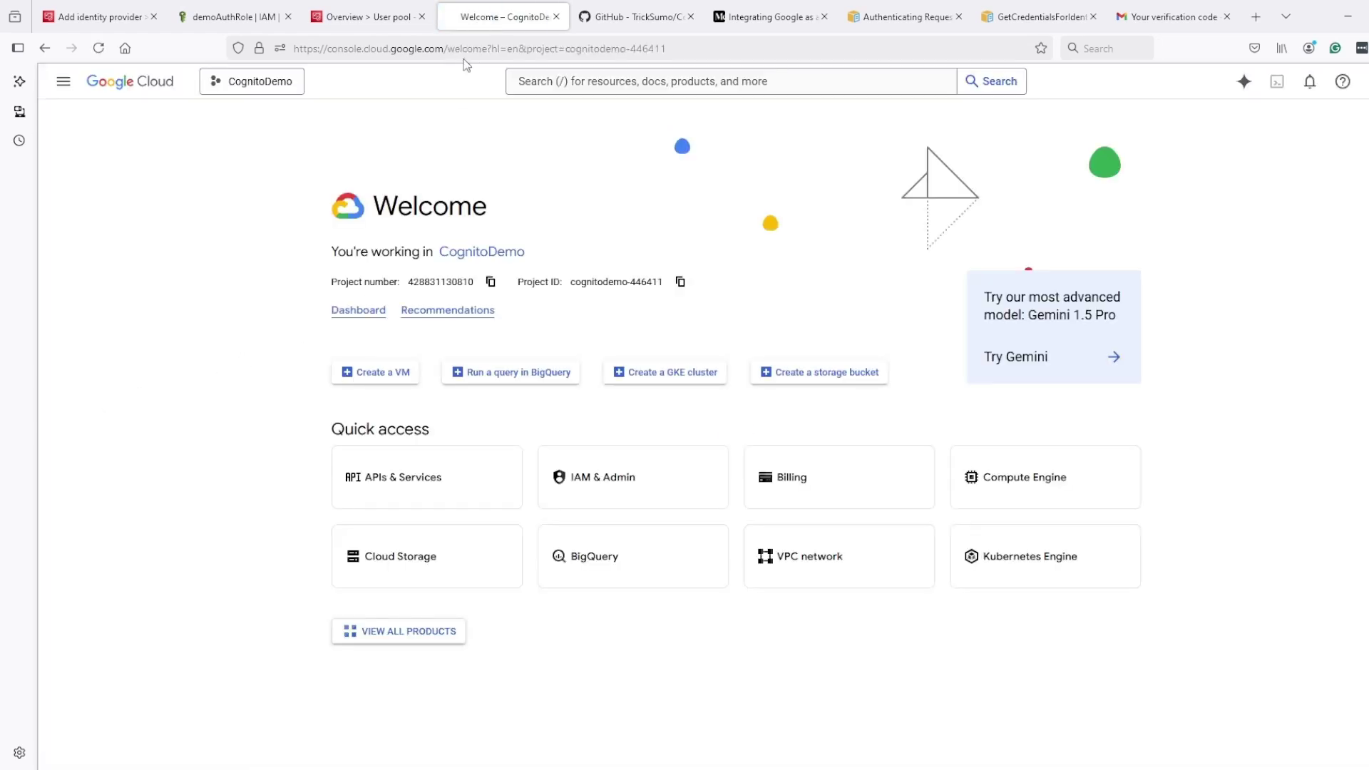
# - Go to the Google Auth Platform at console.cloud.google.com/auth
pyautogui.moveTo(447, 48); pyautogui.dragTo(946, 49)
pyautogui.press('BackSpace')
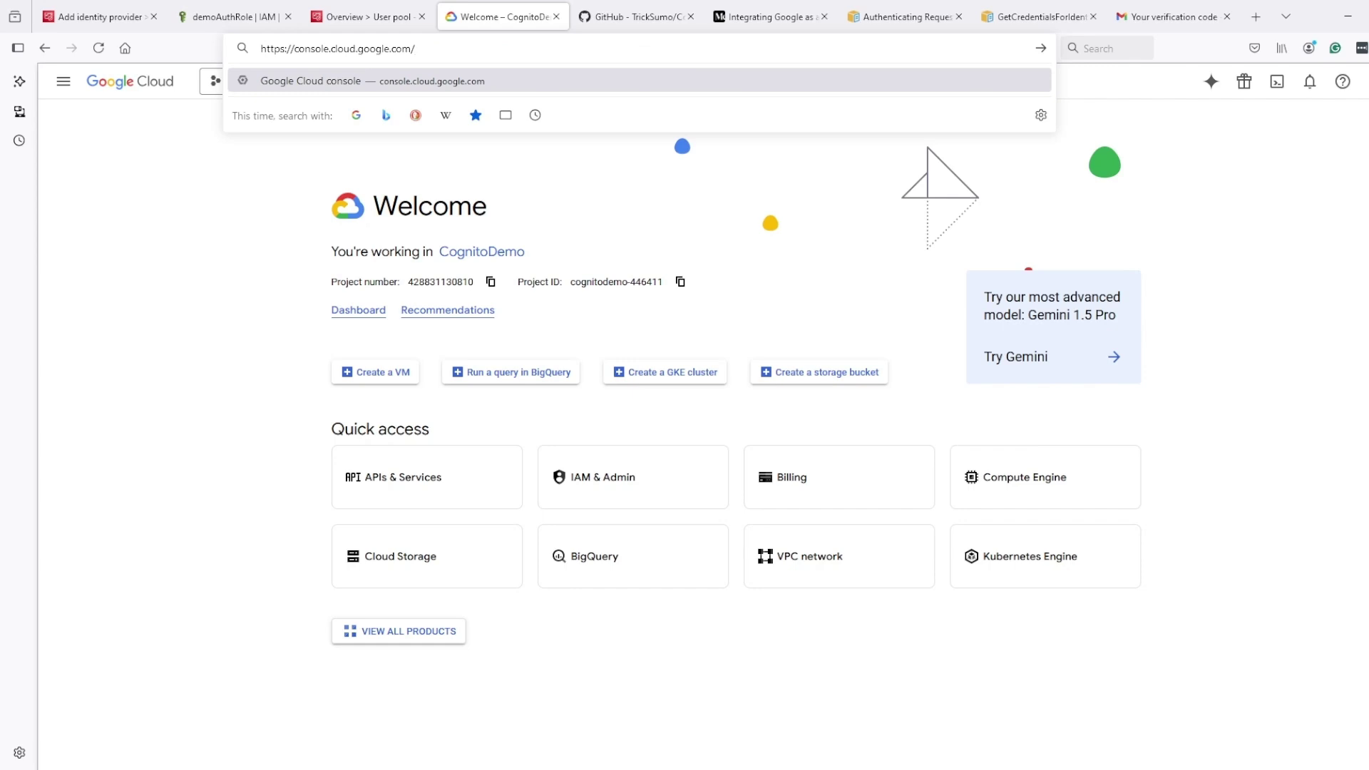
pyautogui.write('auth')
pyautogui.press('Return')
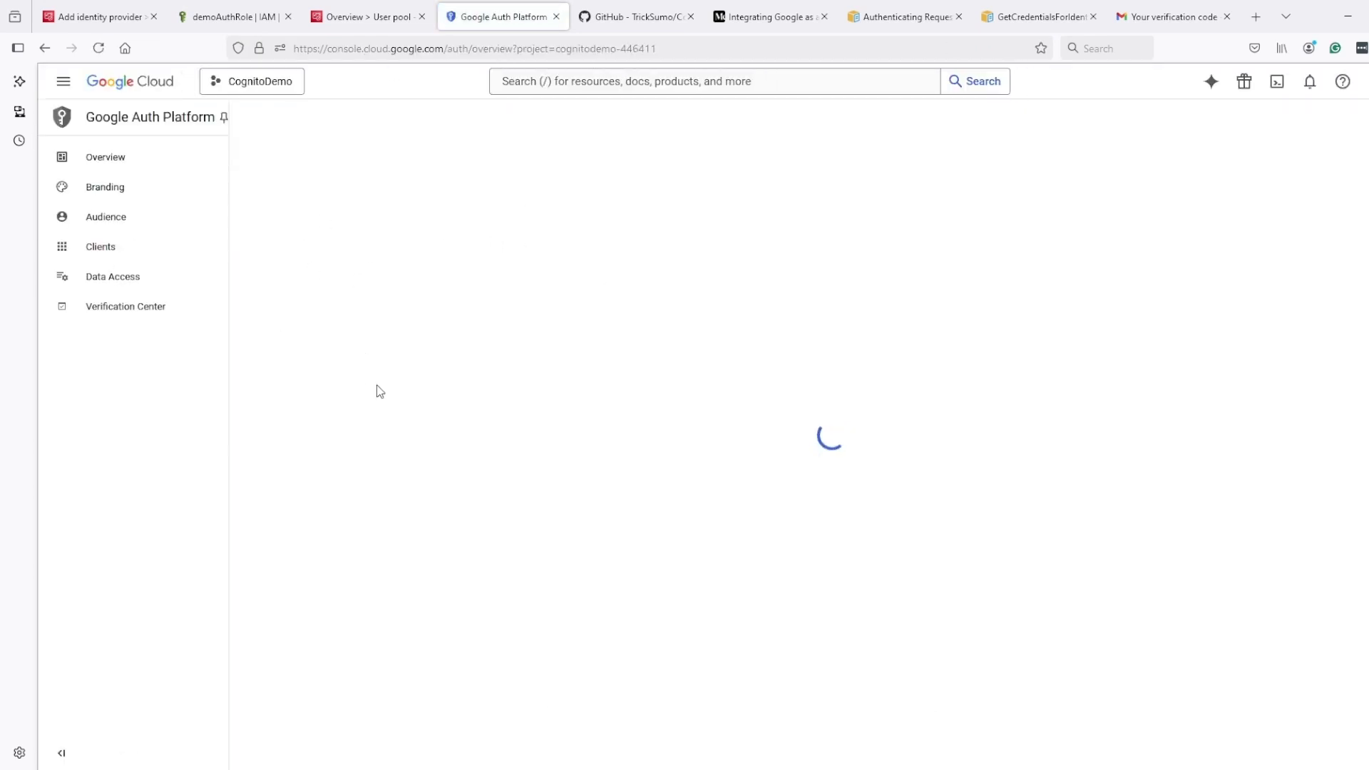
# - Create a new Google Cloud project named idpoolddemo with no organization
pyautogui.click(273, 93)
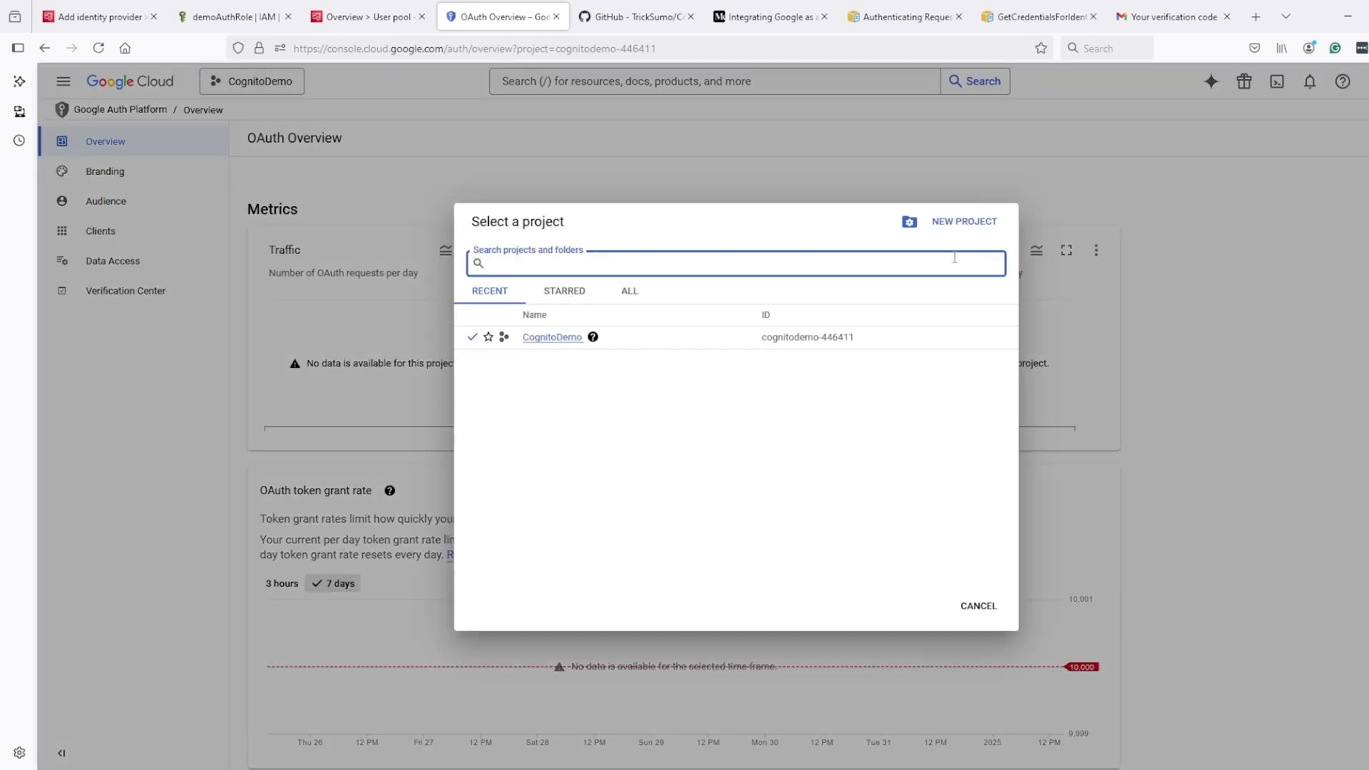
pyautogui.click(964, 222)
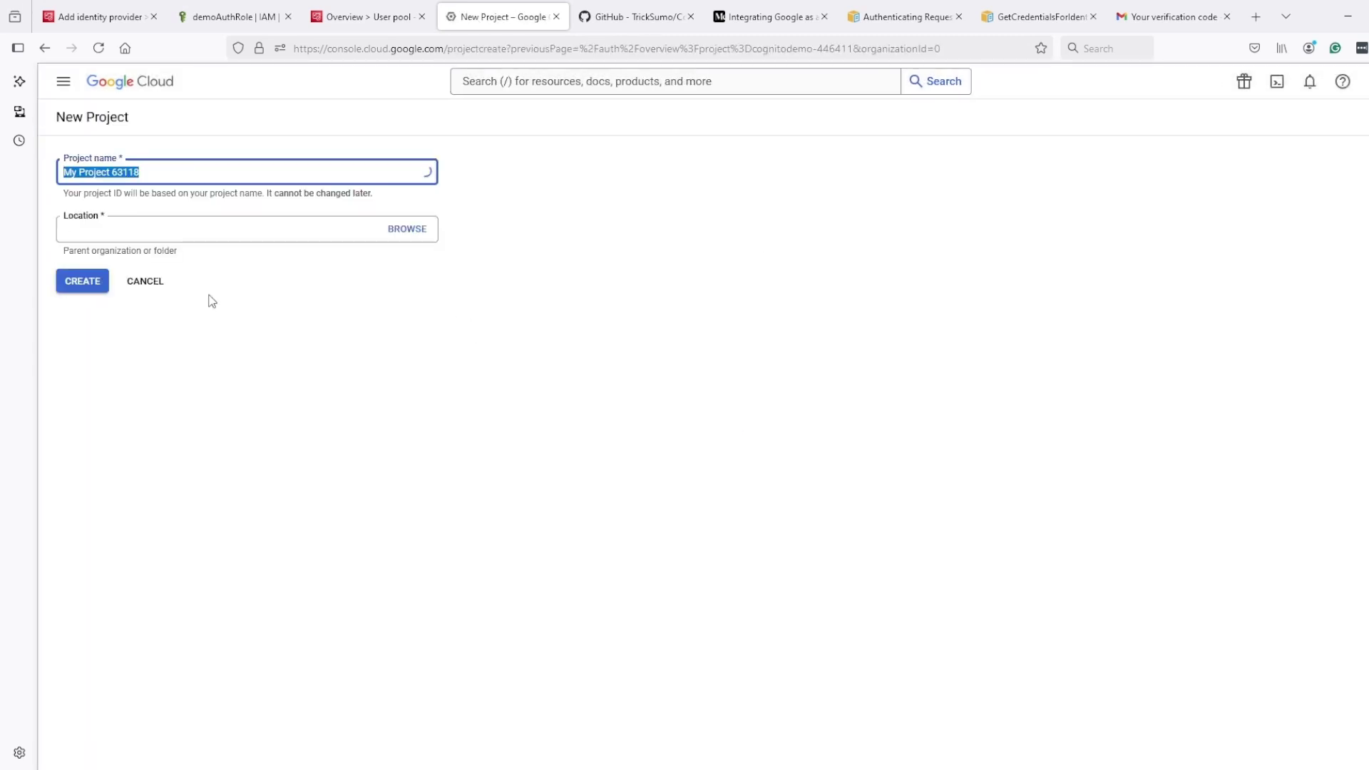
pyautogui.write('idpoolddemo')
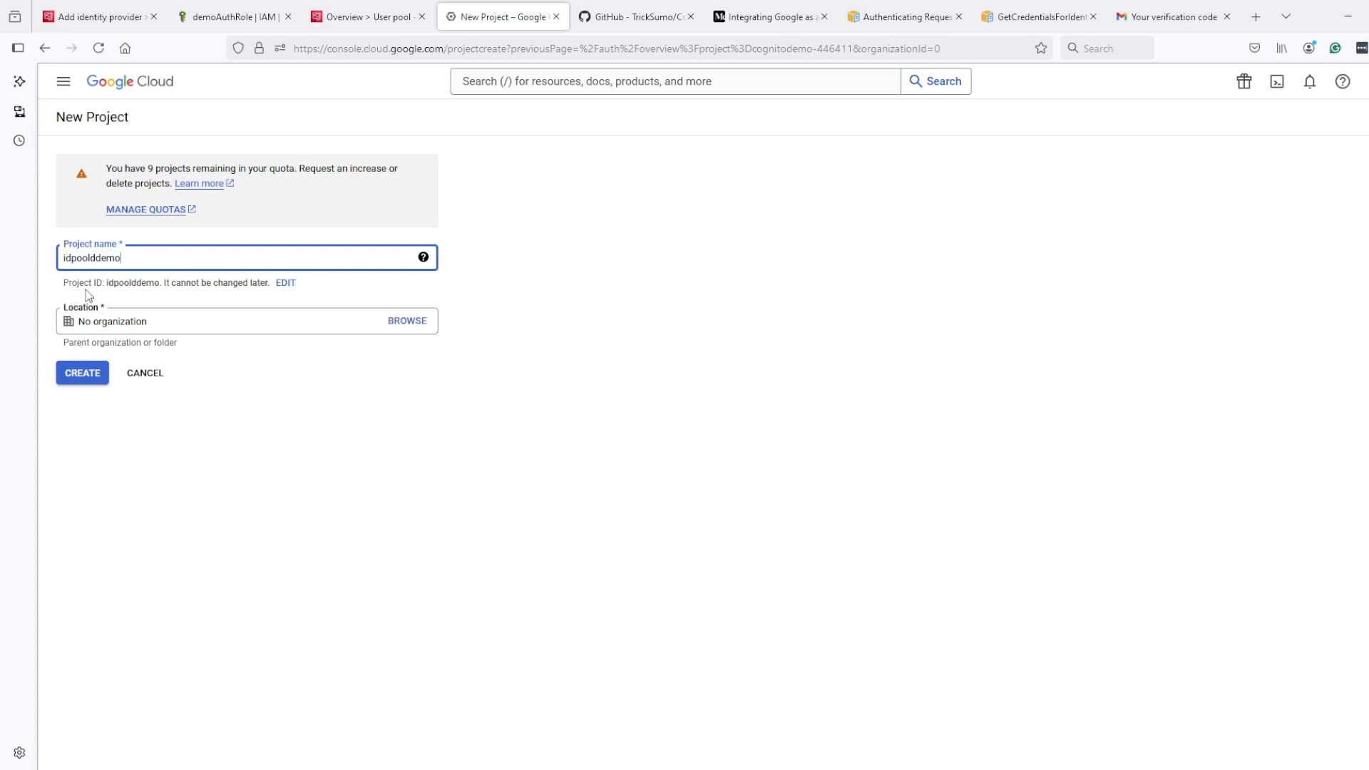
pyautogui.click(91, 380)
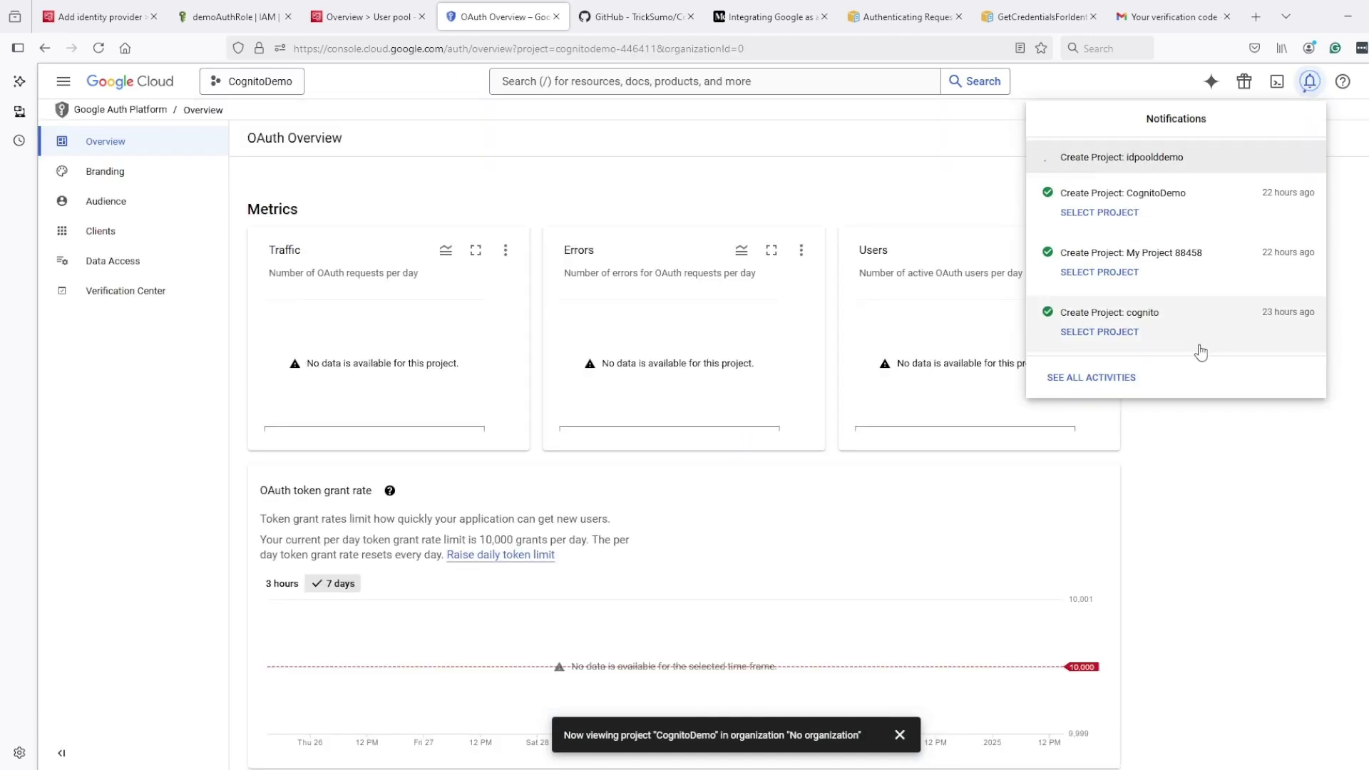
pyautogui.click(1222, 459)
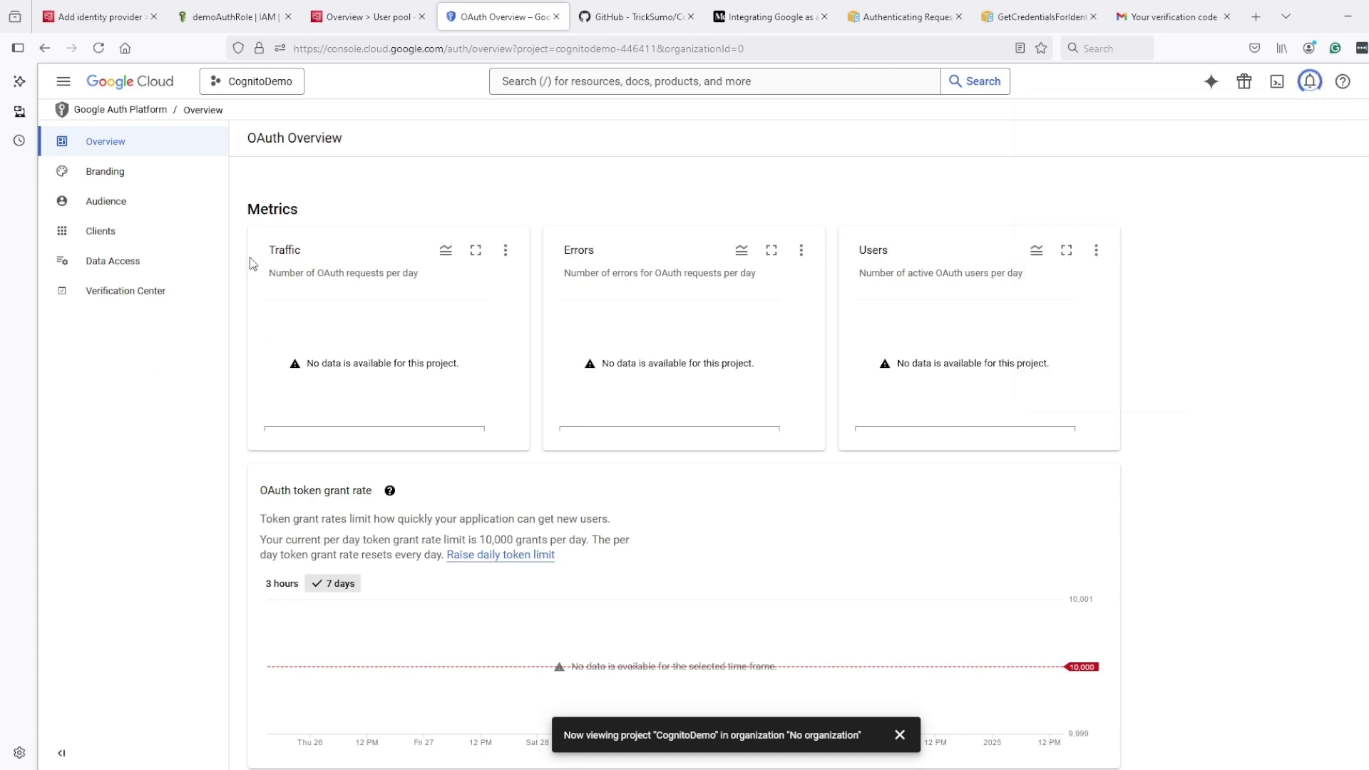
# - Switch the console to the idpoolddemo project once it has been created
pyautogui.click(252, 91)
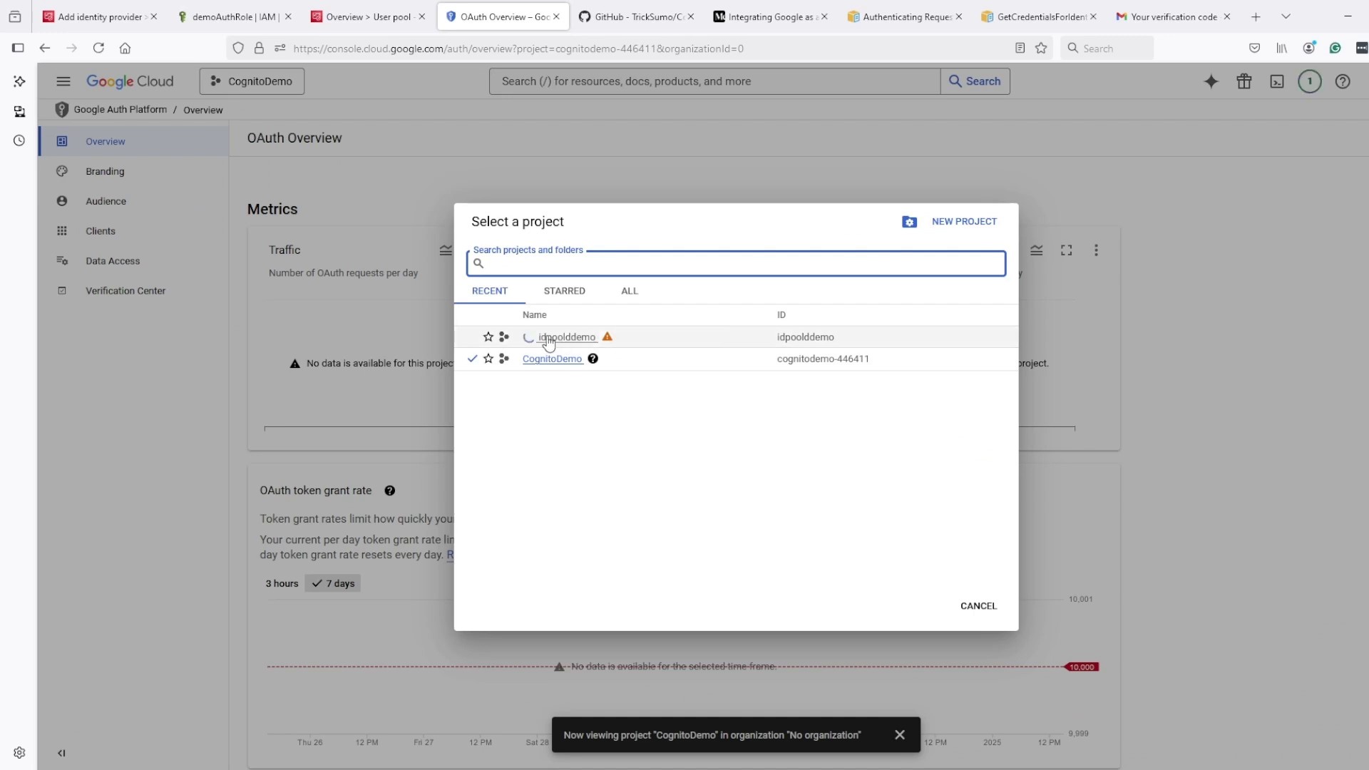
pyautogui.moveTo(625, 339)
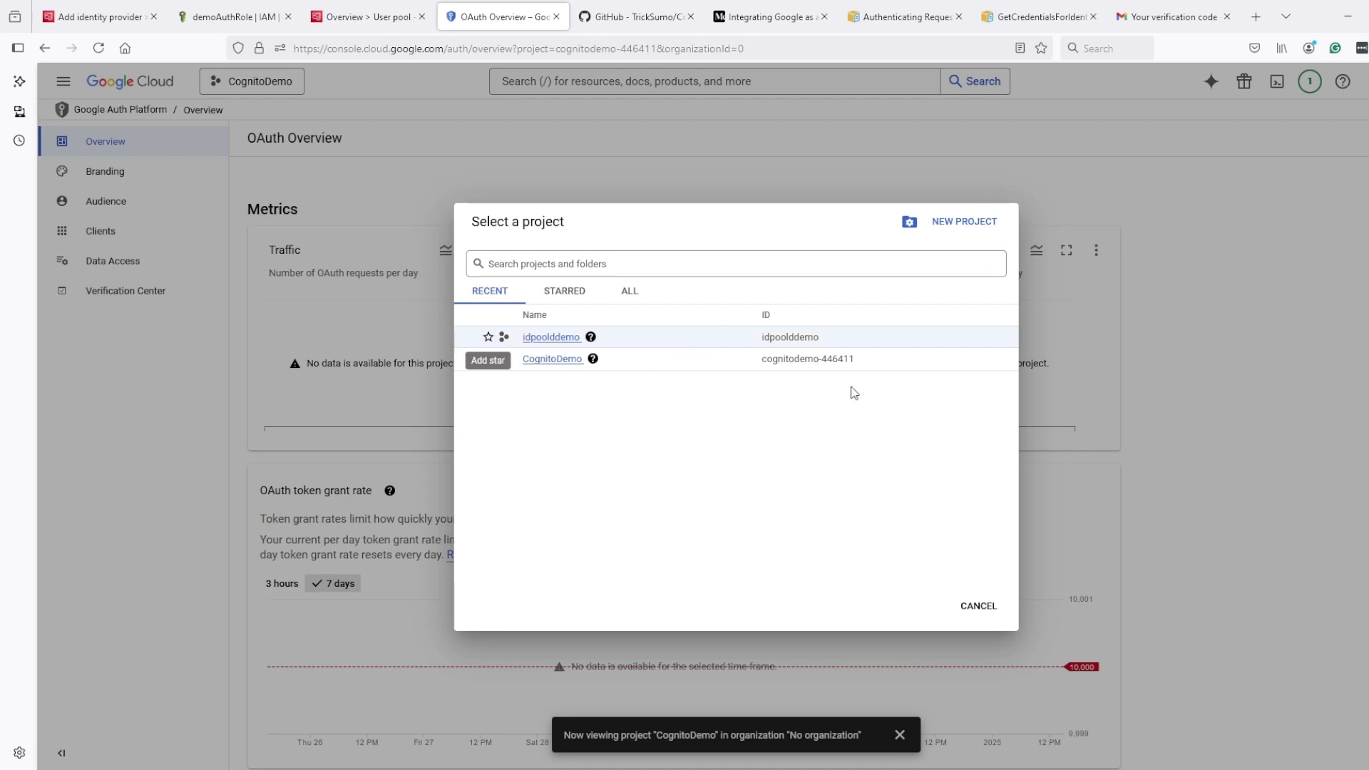
pyautogui.click(716, 341)
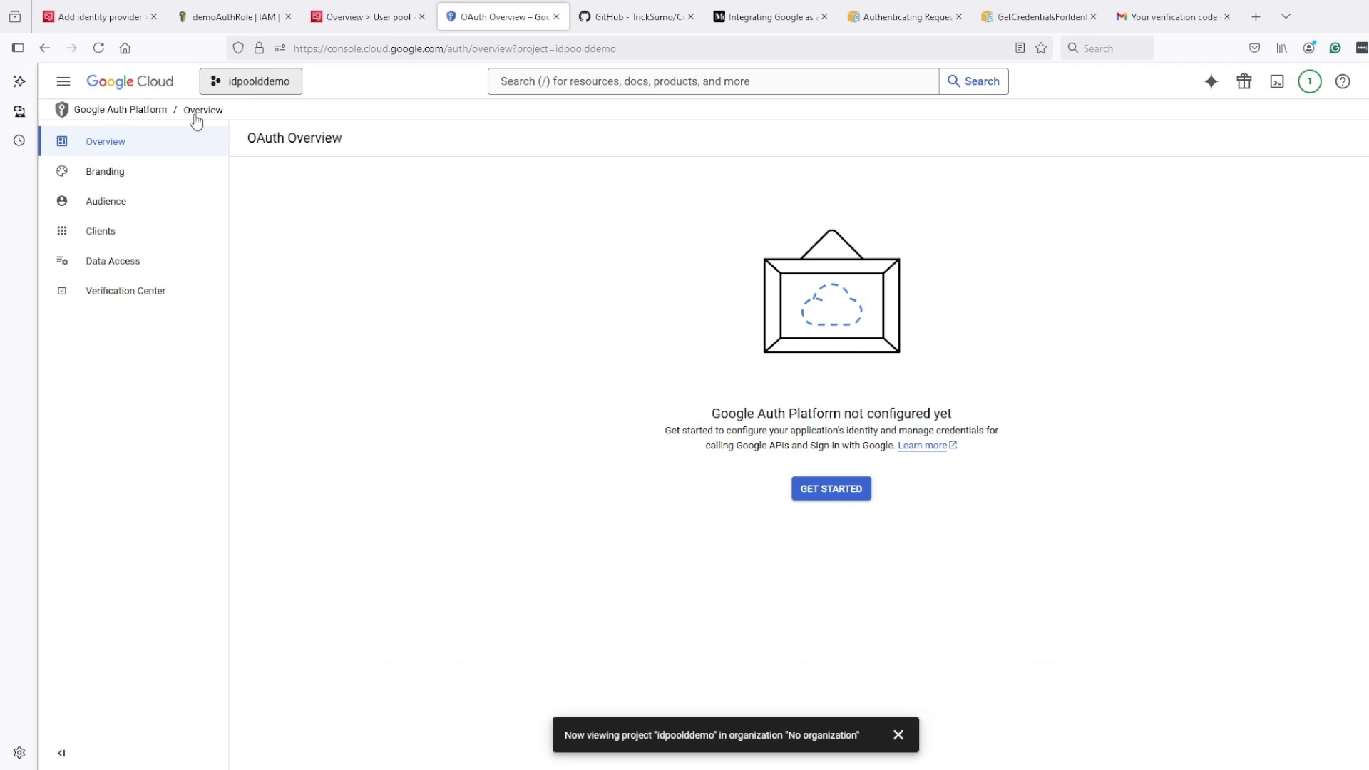
# - Start the Google Auth Platform configuration and complete the app information with app name test and the account's e-mail as user support email
pyautogui.click(200, 240)
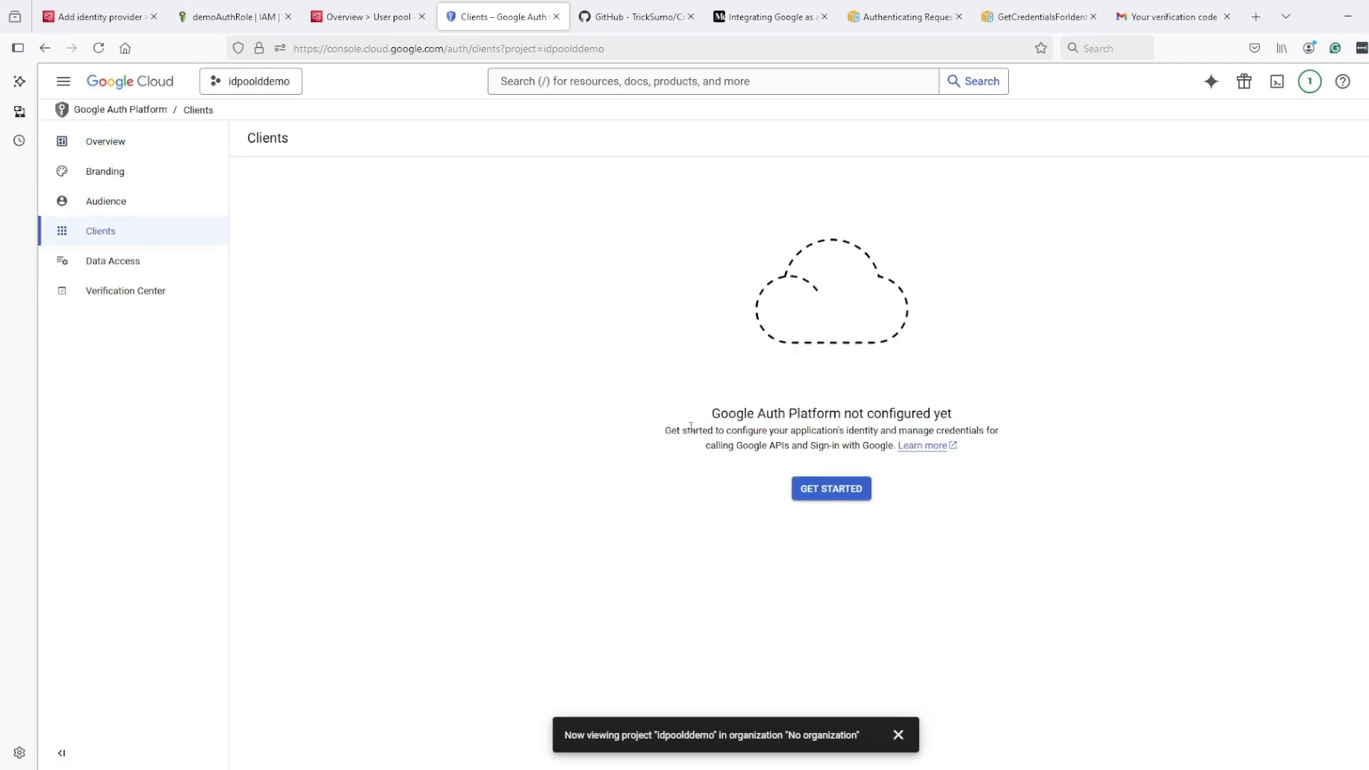
pyautogui.click(820, 489)
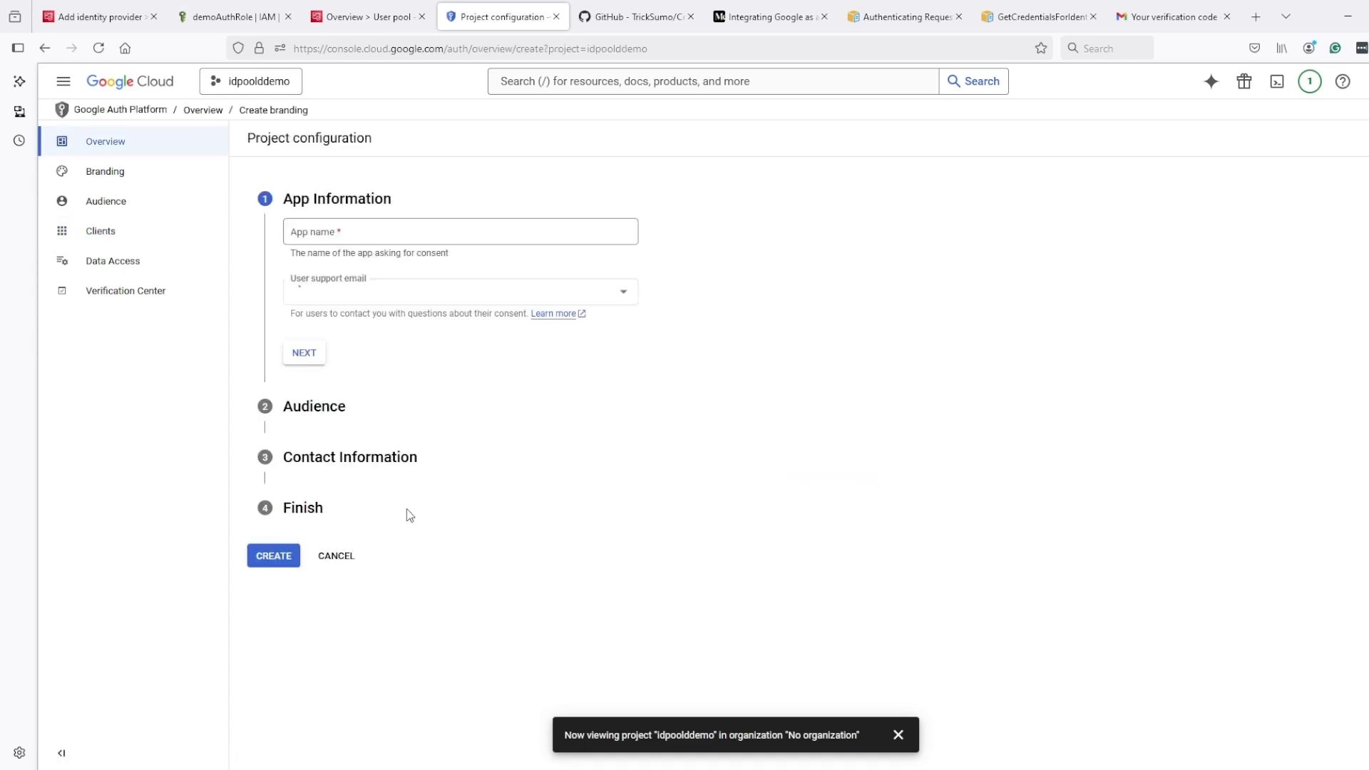
pyautogui.click(324, 230)
pyautogui.write('t')
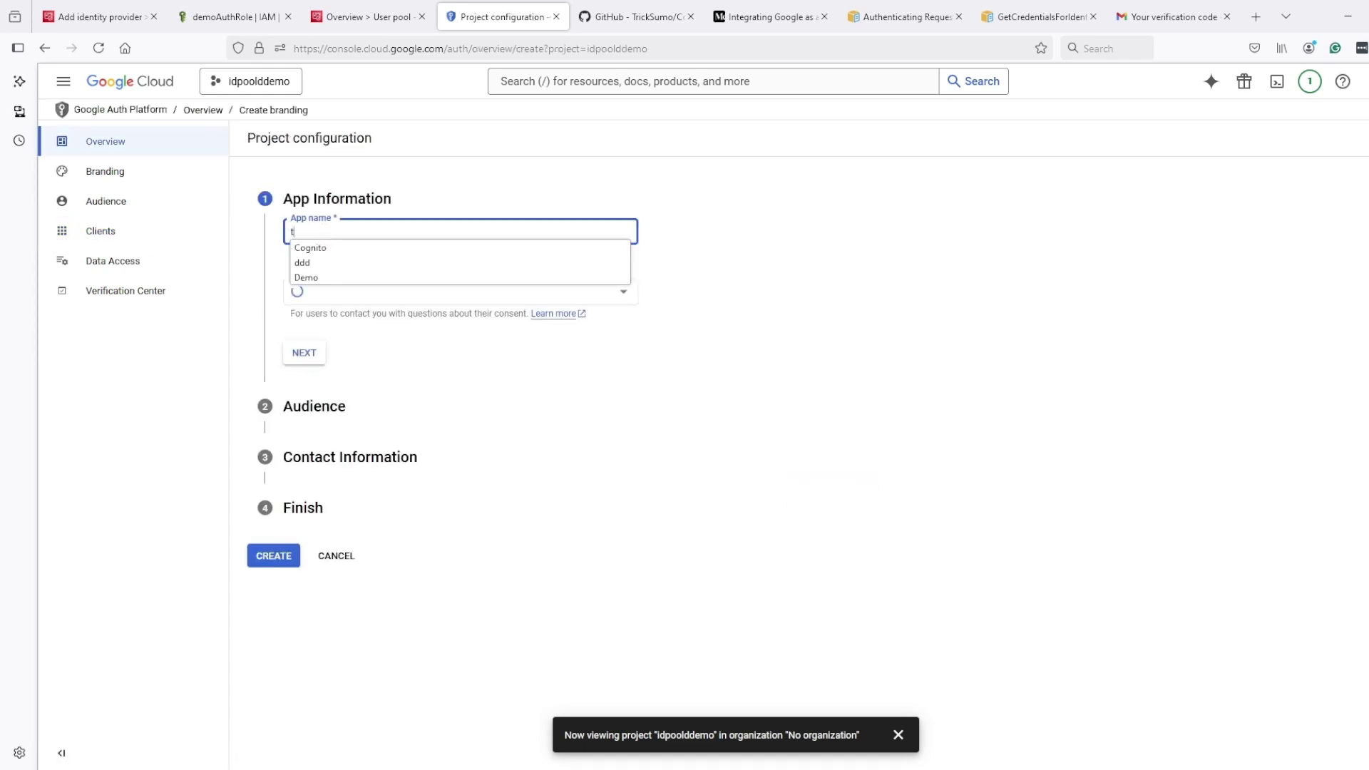
pyautogui.write('est')
pyautogui.click(317, 303)
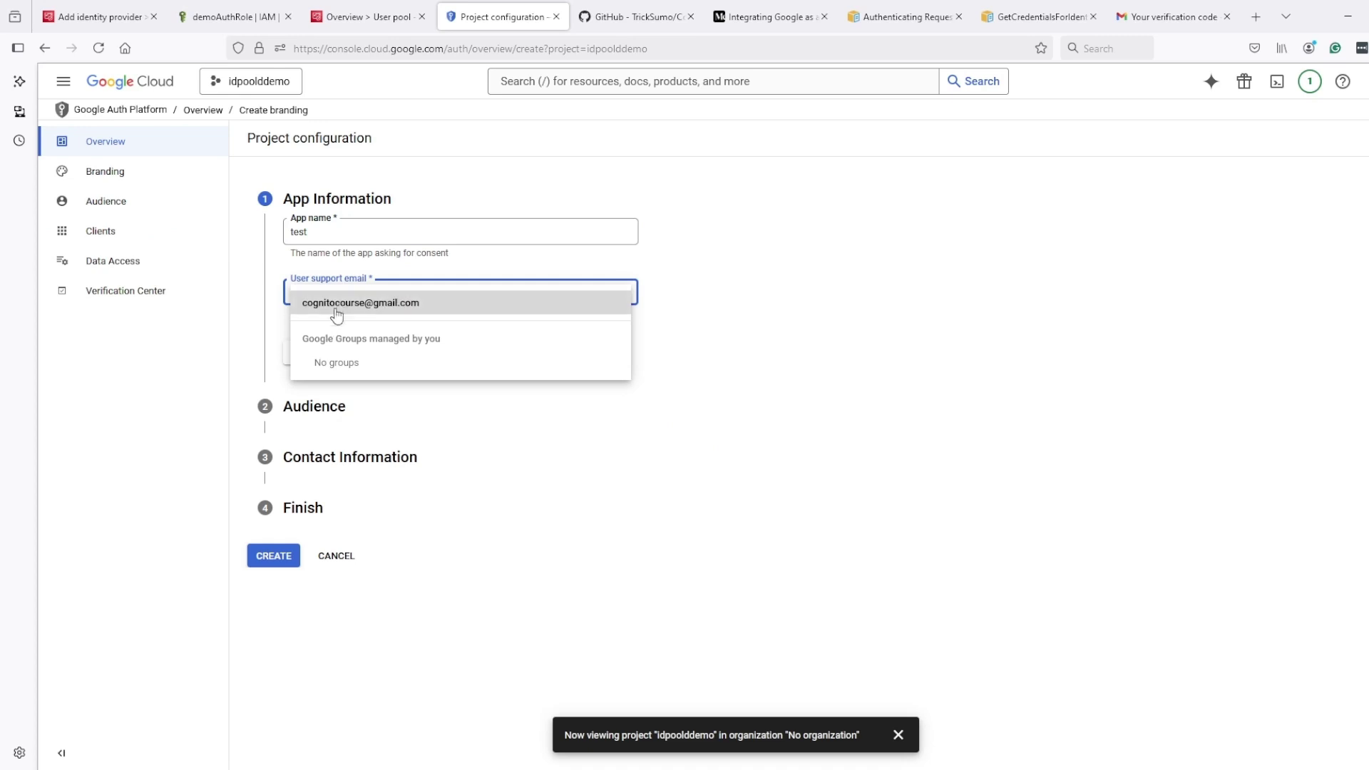
pyautogui.click(337, 314)
pyautogui.moveTo(446, 299); pyautogui.dragTo(299, 301)
pyautogui.hotkey('ctrl', 'c')
pyautogui.click(275, 341)
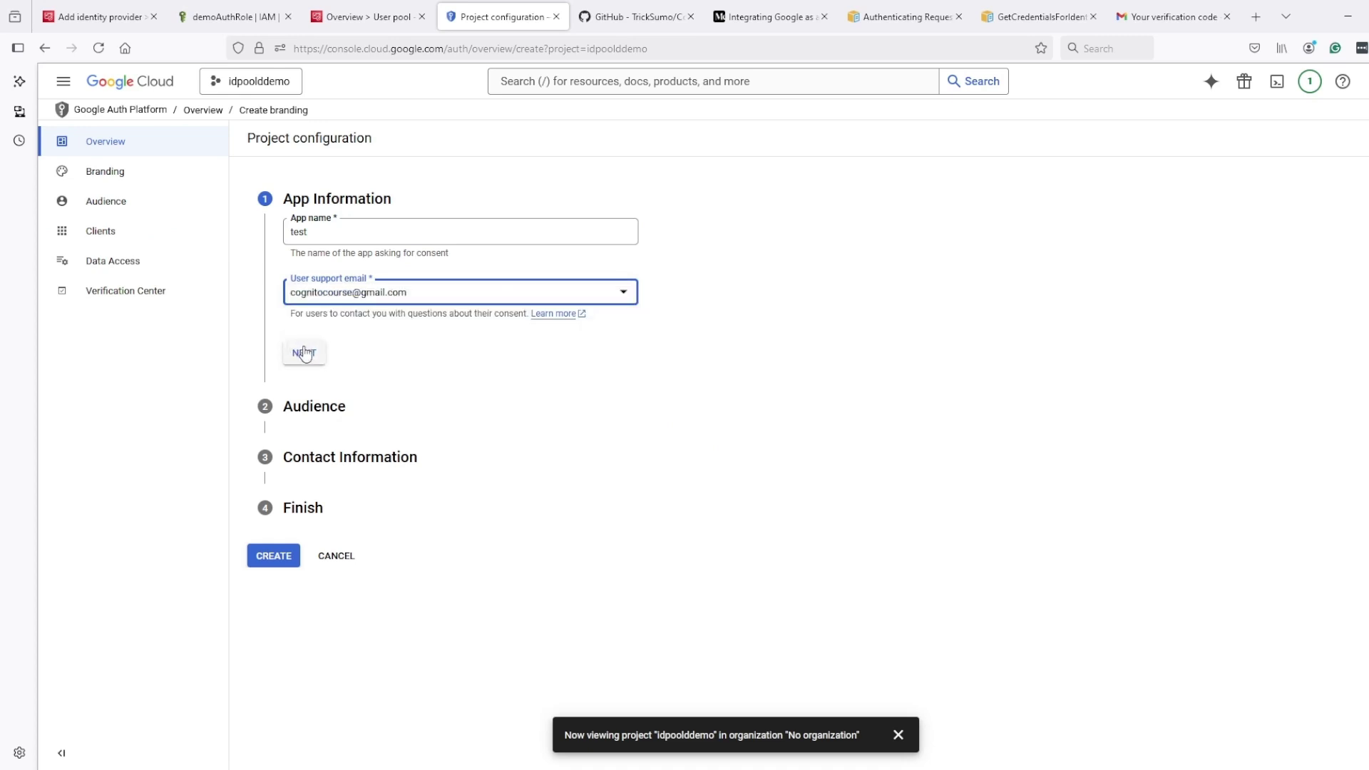
pyautogui.click(304, 352)
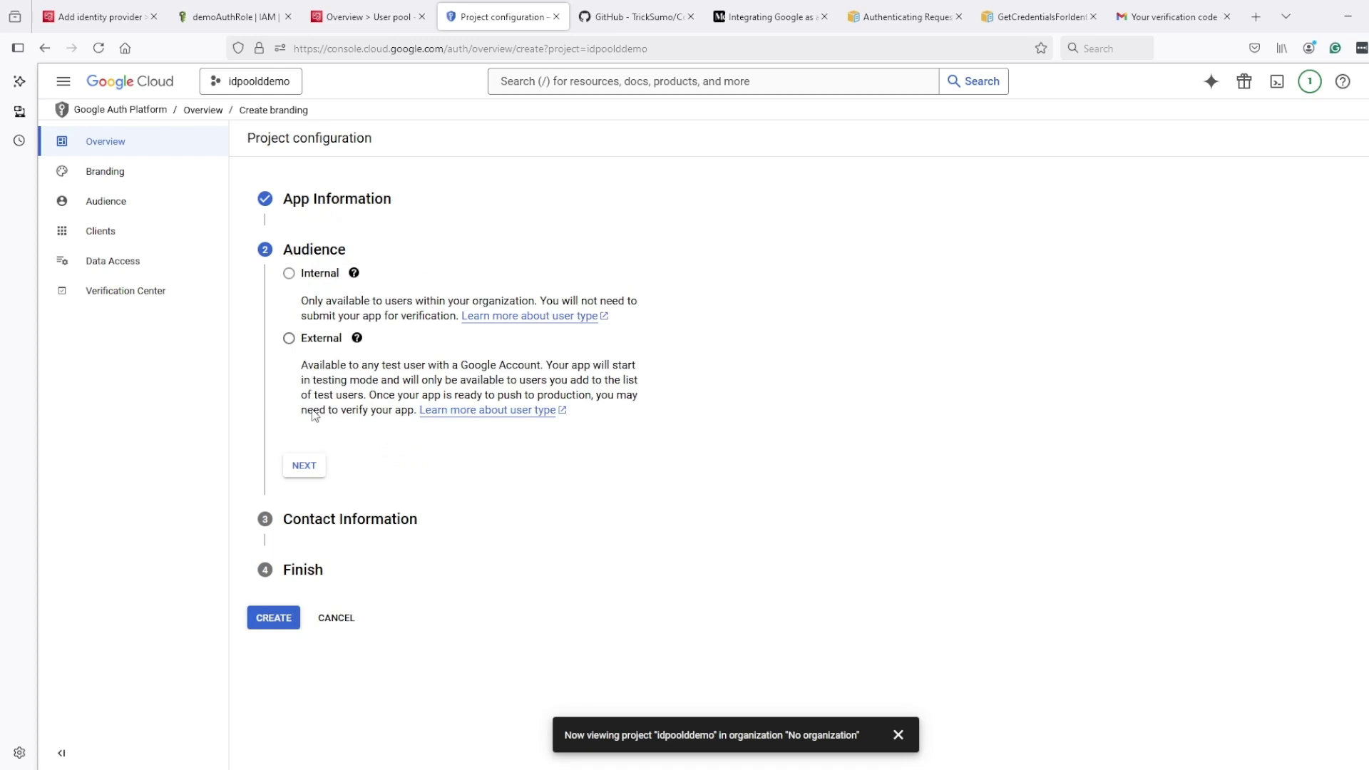
# - Set the app's audience to External and continue to the contact information
pyautogui.click(289, 338)
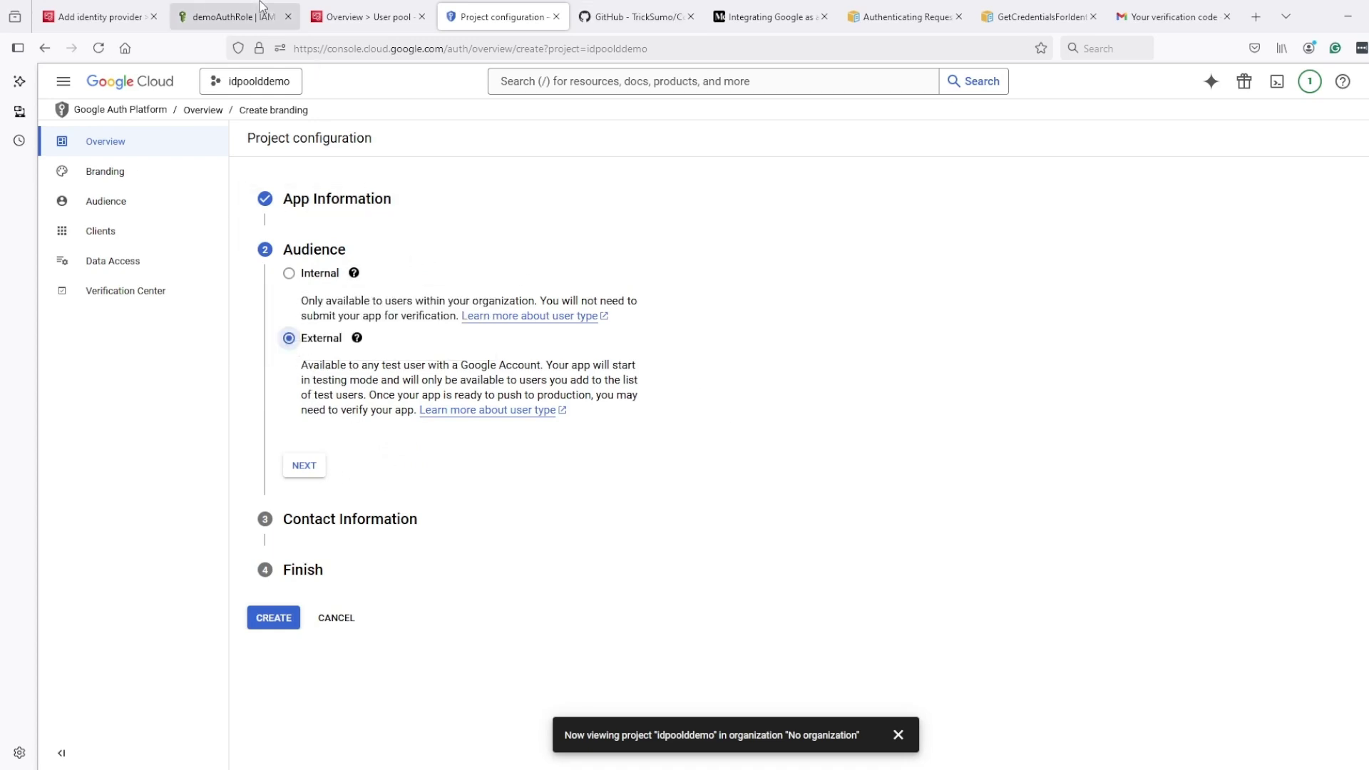
pyautogui.click(305, 467)
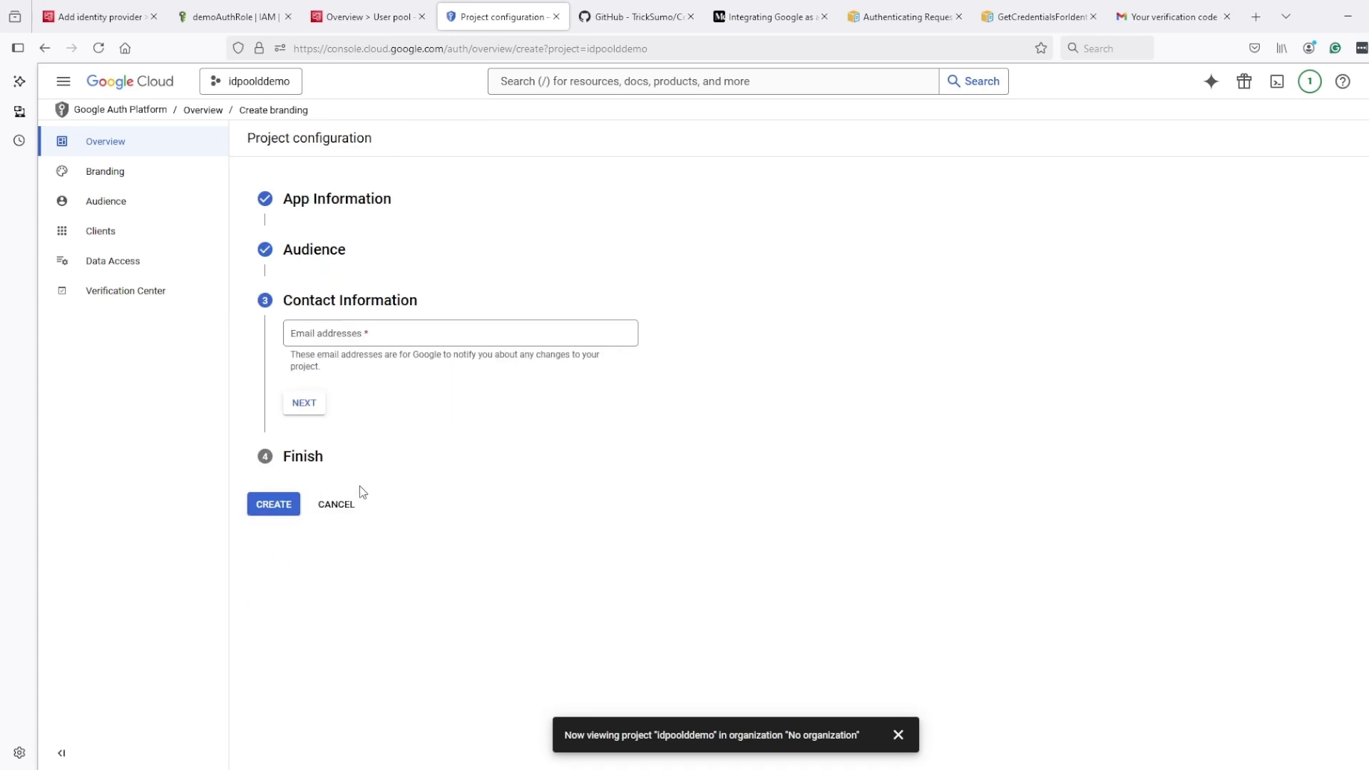
pyautogui.click(324, 335)
pyautogui.hotkey('ctrl', 'v')
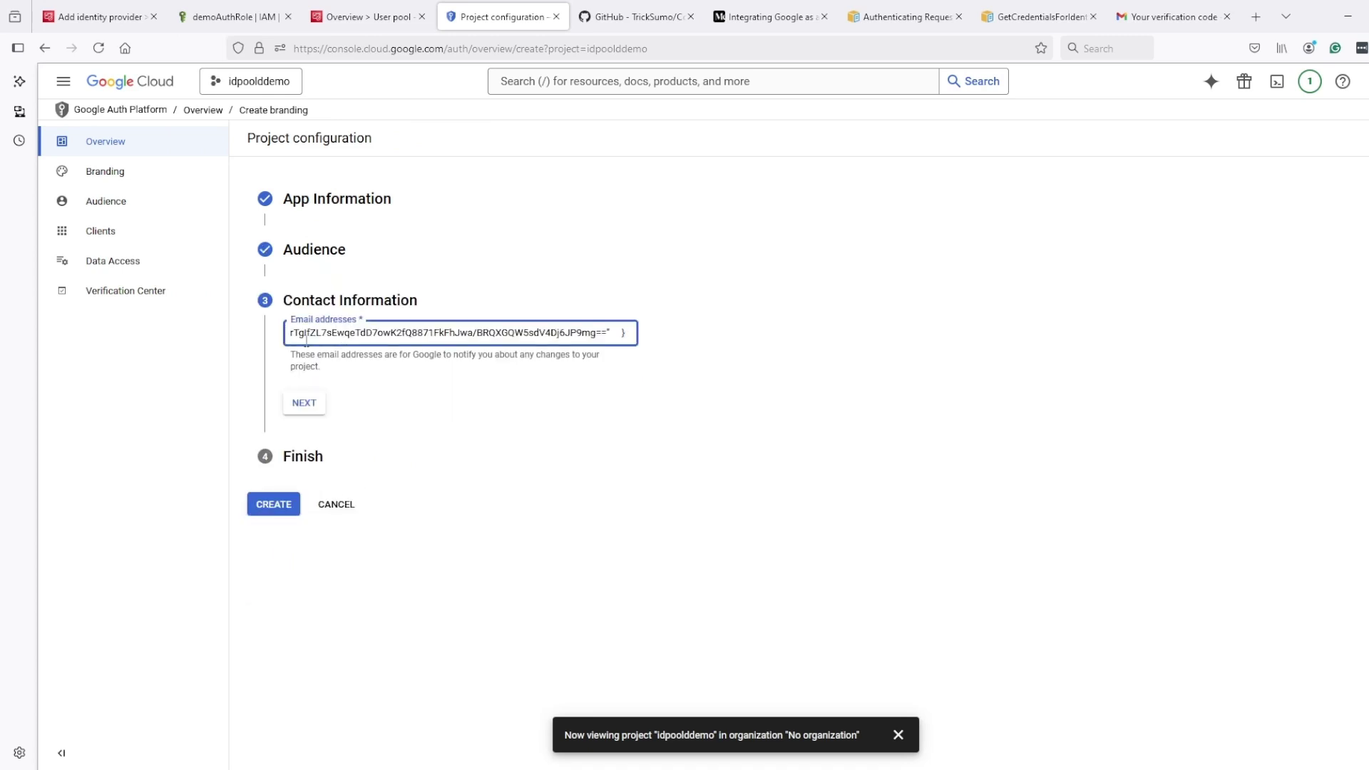
pyautogui.hotkey('ctrl', 'z')
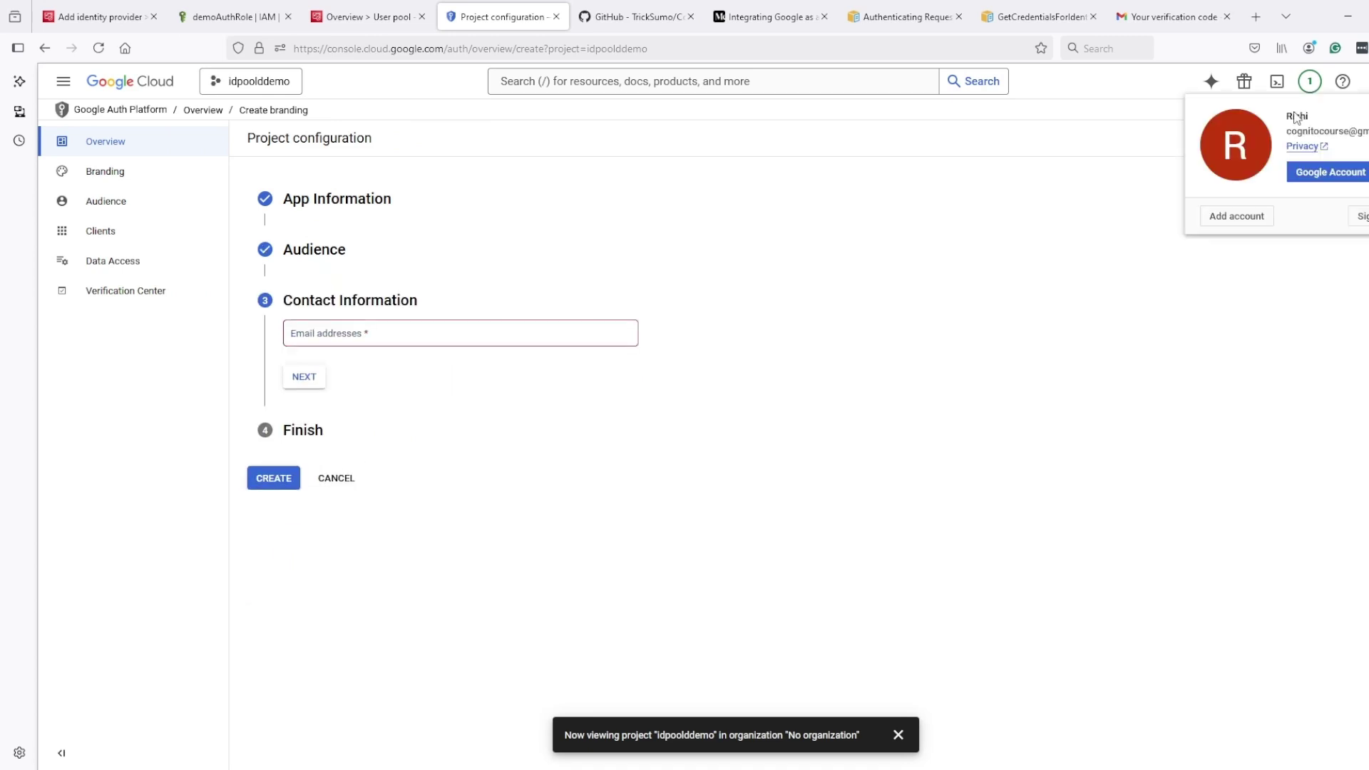
# - Copy the account's e-mail address into the project configuration's contact information and continue to the final section
pyautogui.click(1363, 81)
pyautogui.moveTo(1364, 132); pyautogui.dragTo(1202, 156)
pyautogui.click(437, 342)
pyautogui.hotkey('ctrl', 'v')
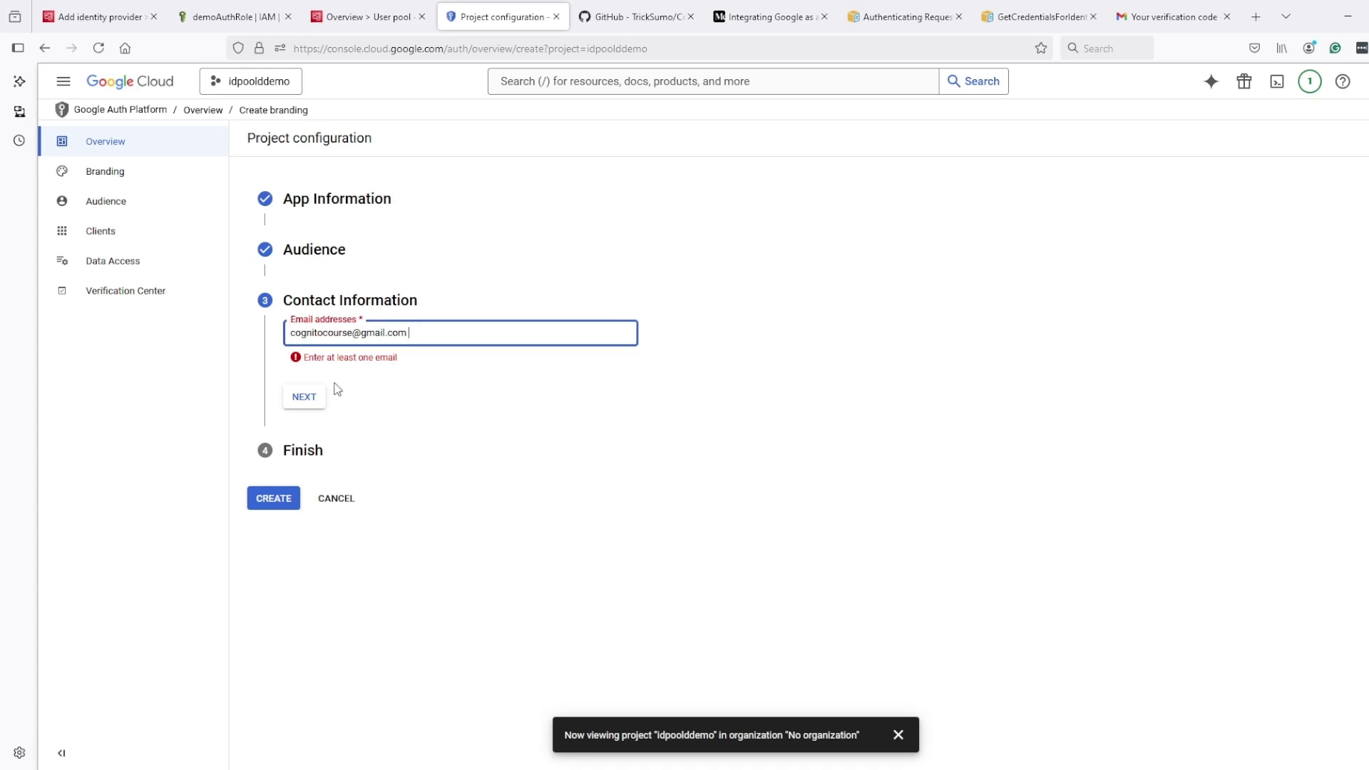
pyautogui.click(305, 396)
# - Agree to the Google API services user data policy and create the project configuration
pyautogui.click(288, 376)
pyautogui.click(315, 413)
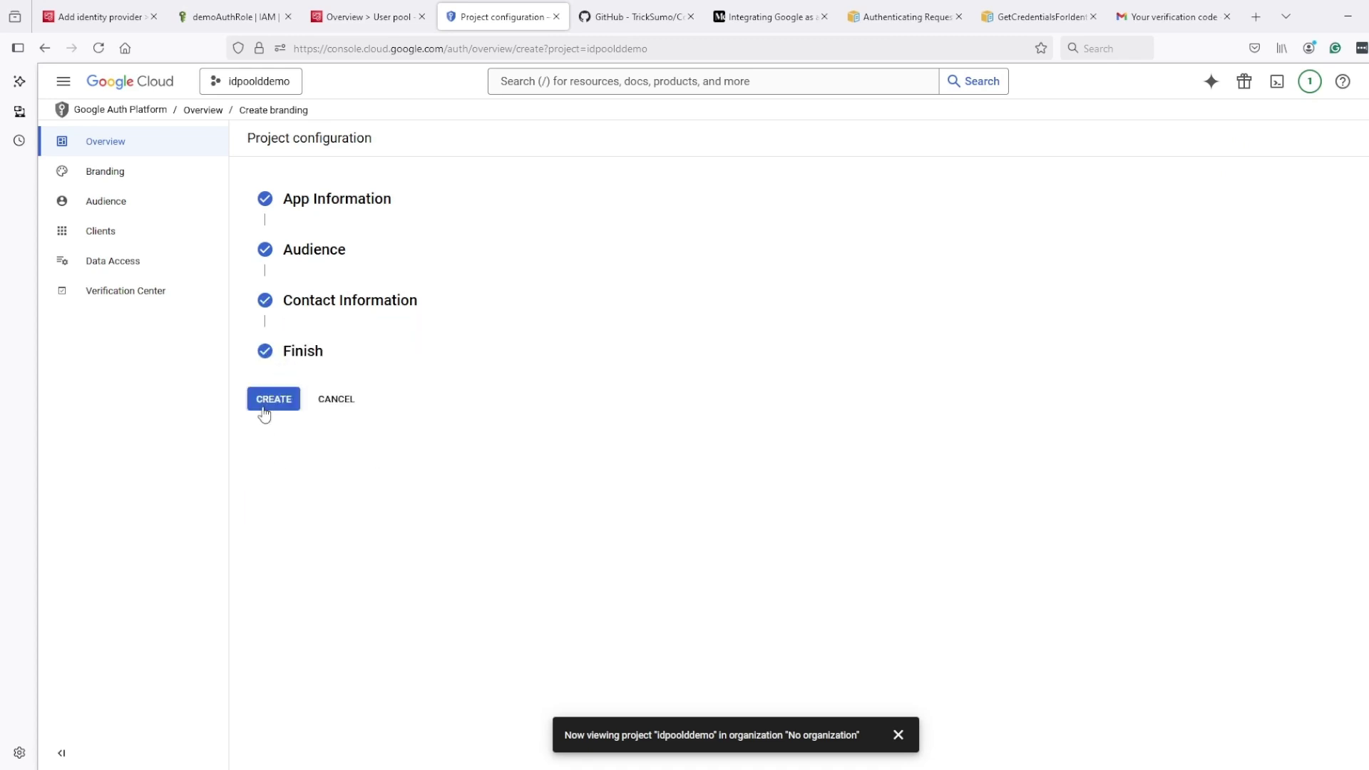
pyautogui.click(271, 398)
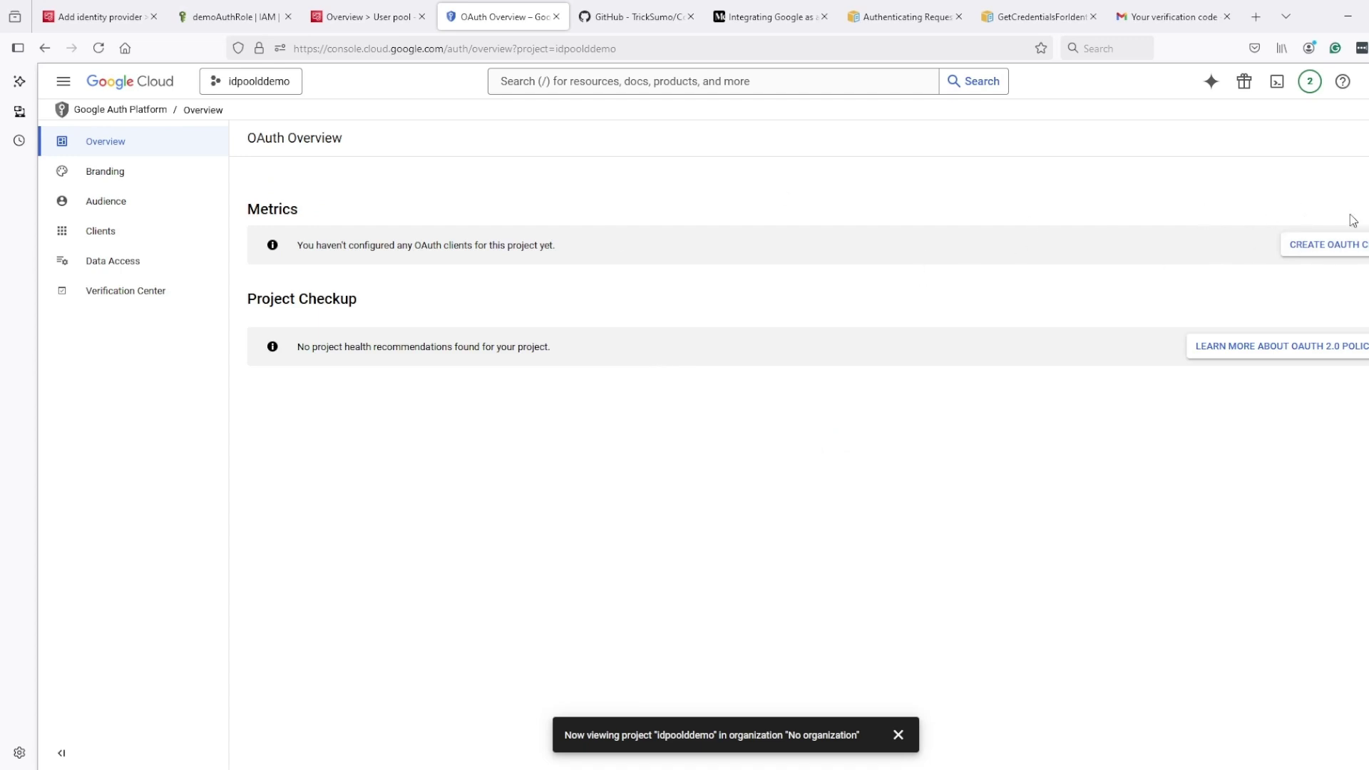
# - Start creating an OAuth client with the application type Web application
pyautogui.click(1337, 246)
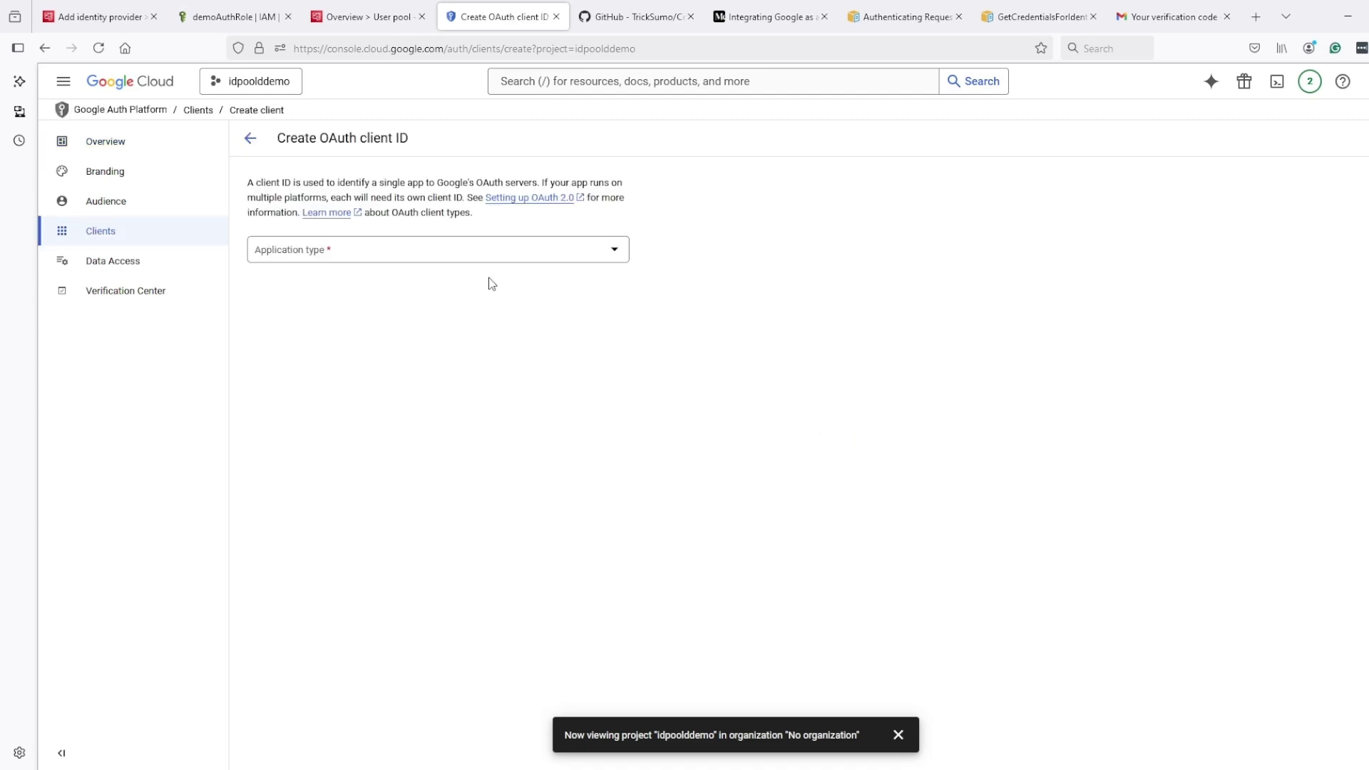
pyautogui.click(310, 254)
pyautogui.click(297, 264)
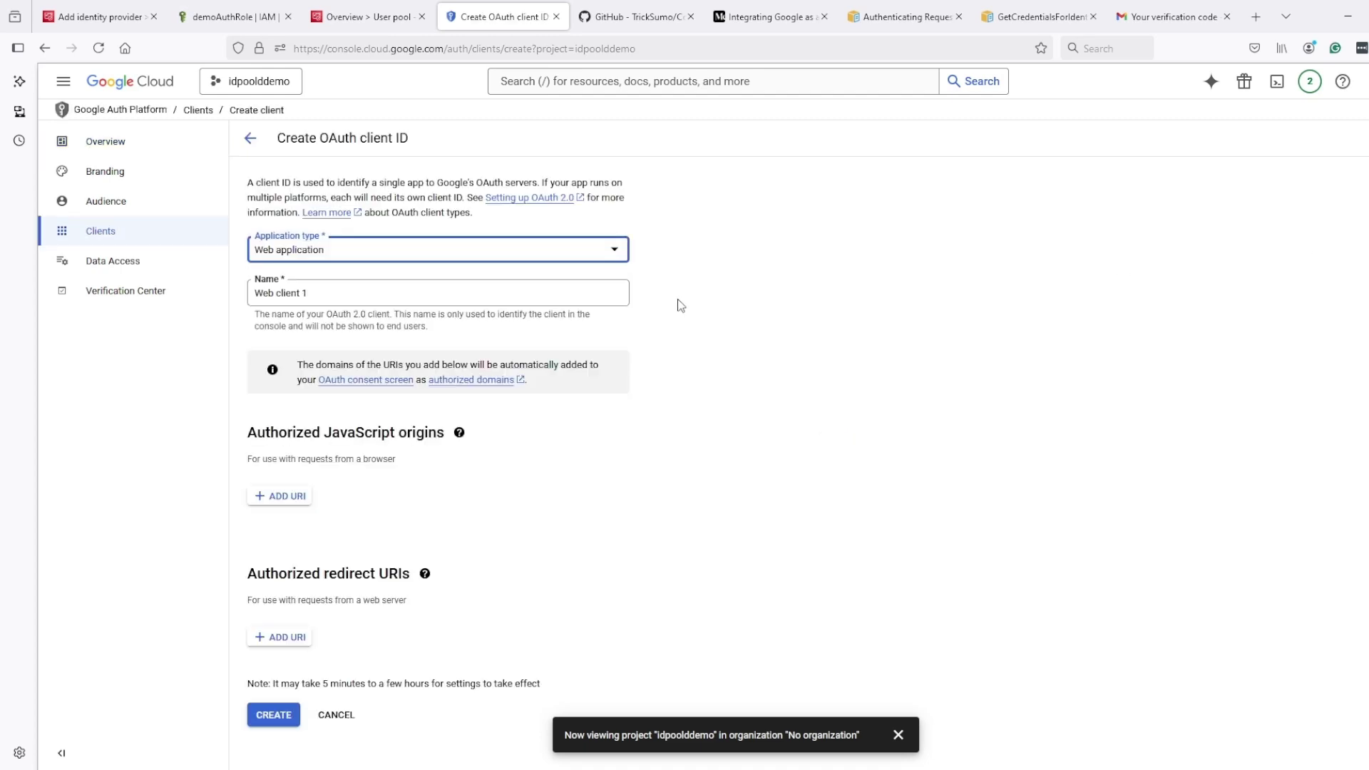
pyautogui.click(311, 634)
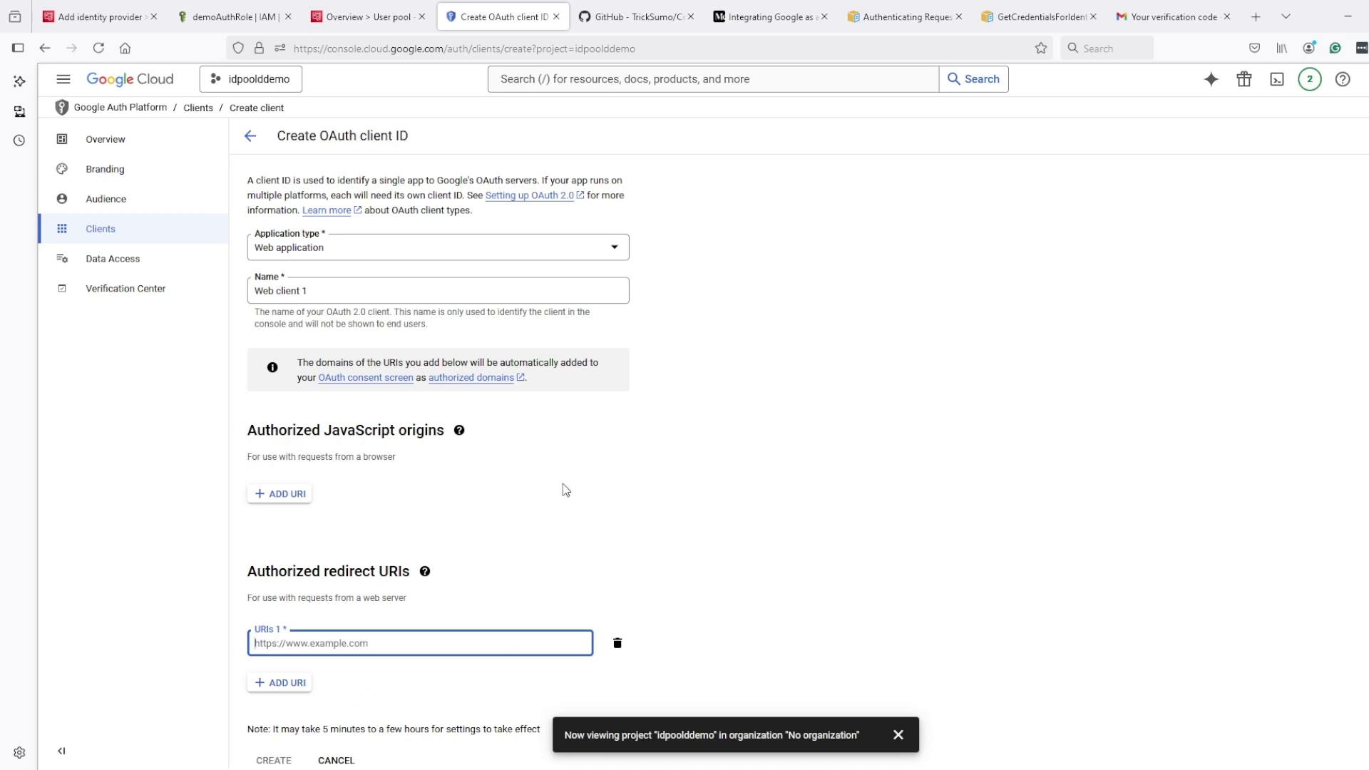
pyautogui.click(753, 22)
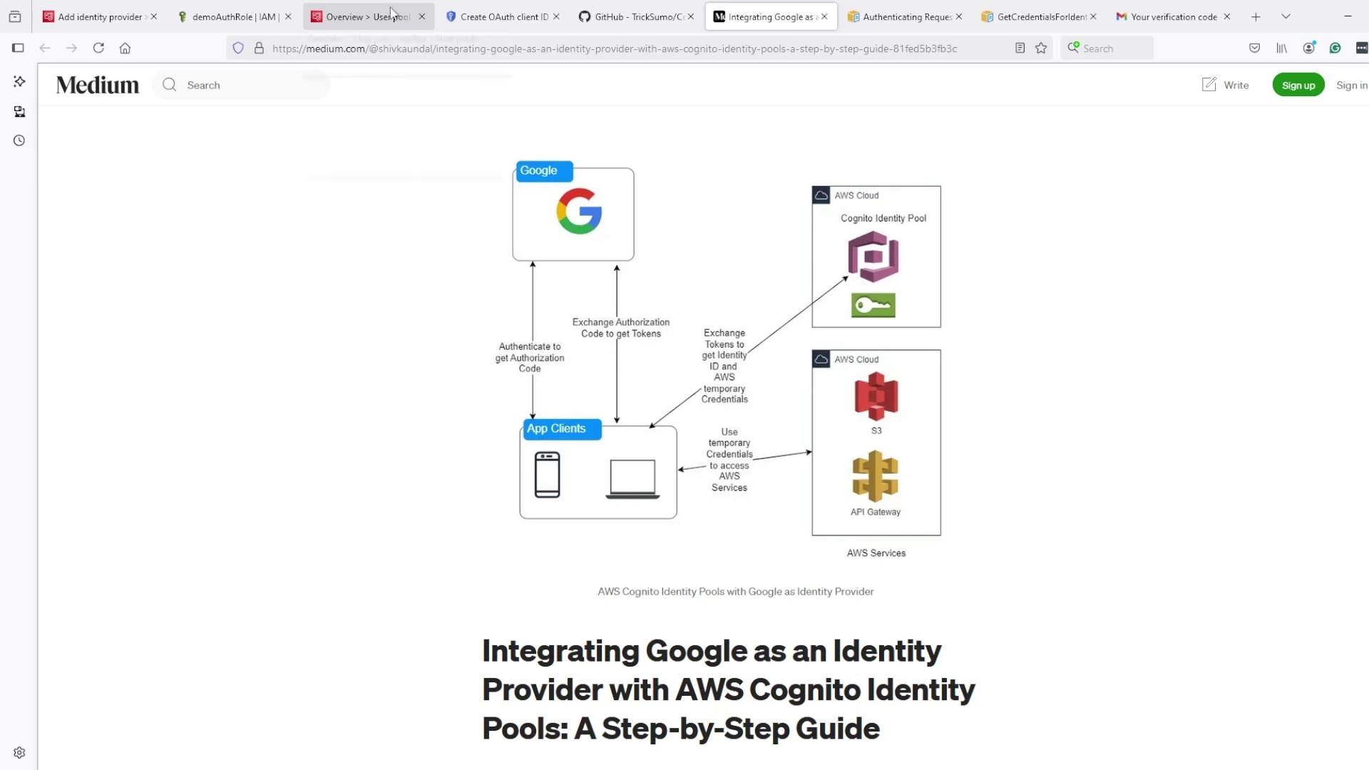
pyautogui.click(499, 17)
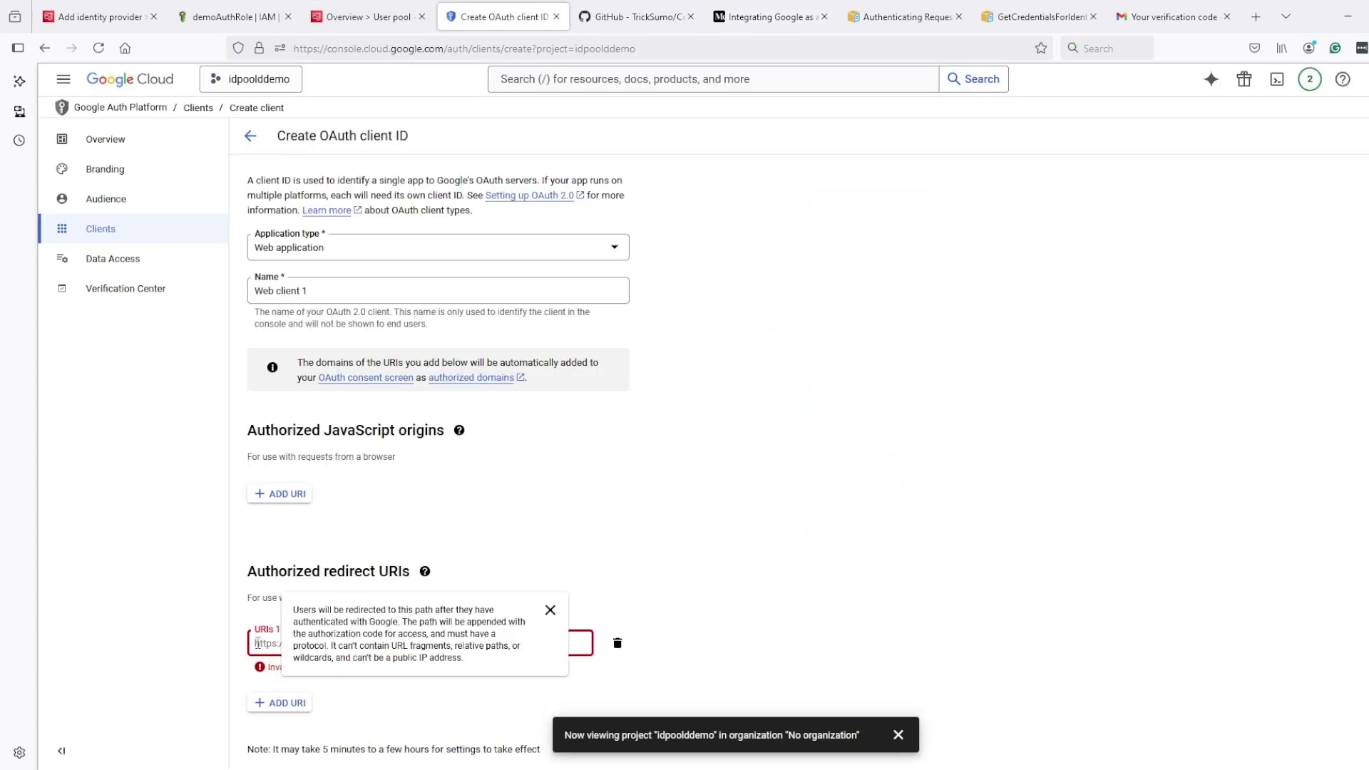
pyautogui.click(280, 642)
pyautogui.write('h')
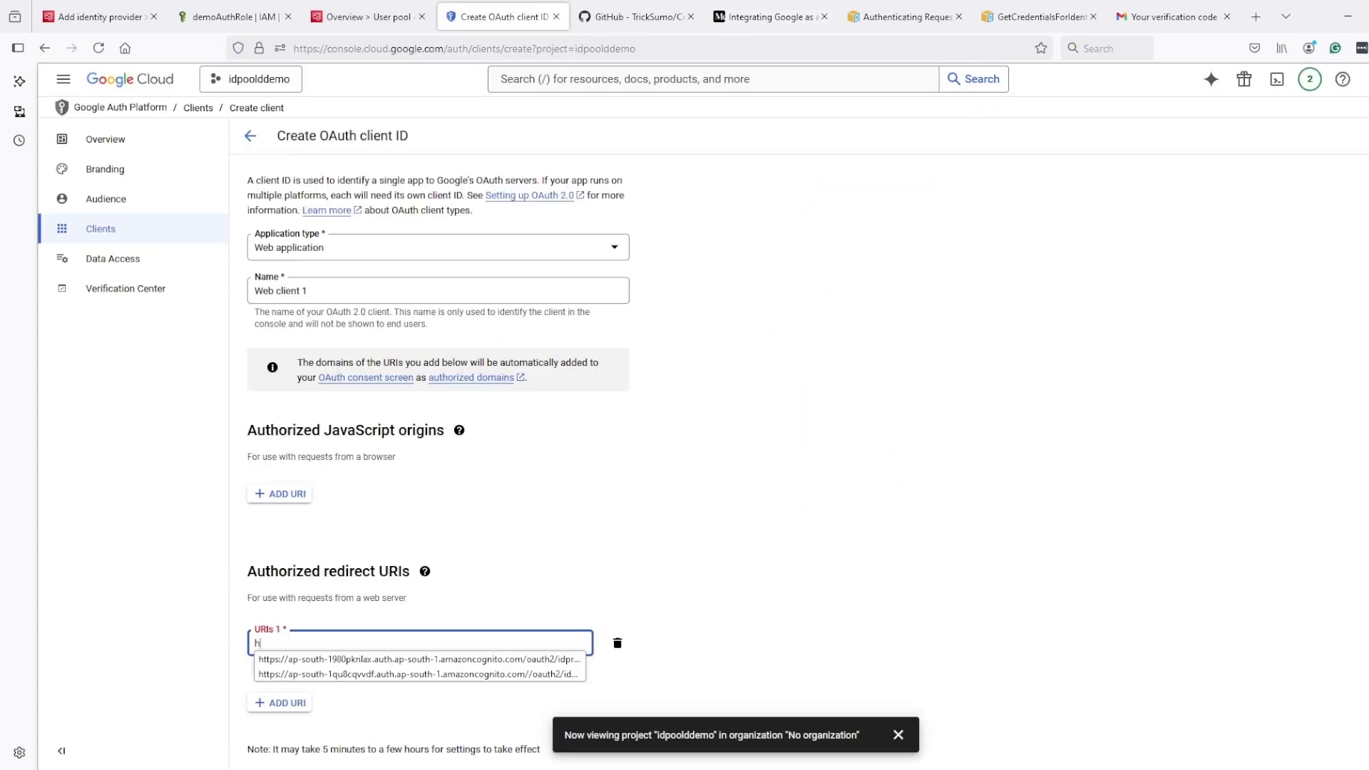
pyautogui.write('ttp://')
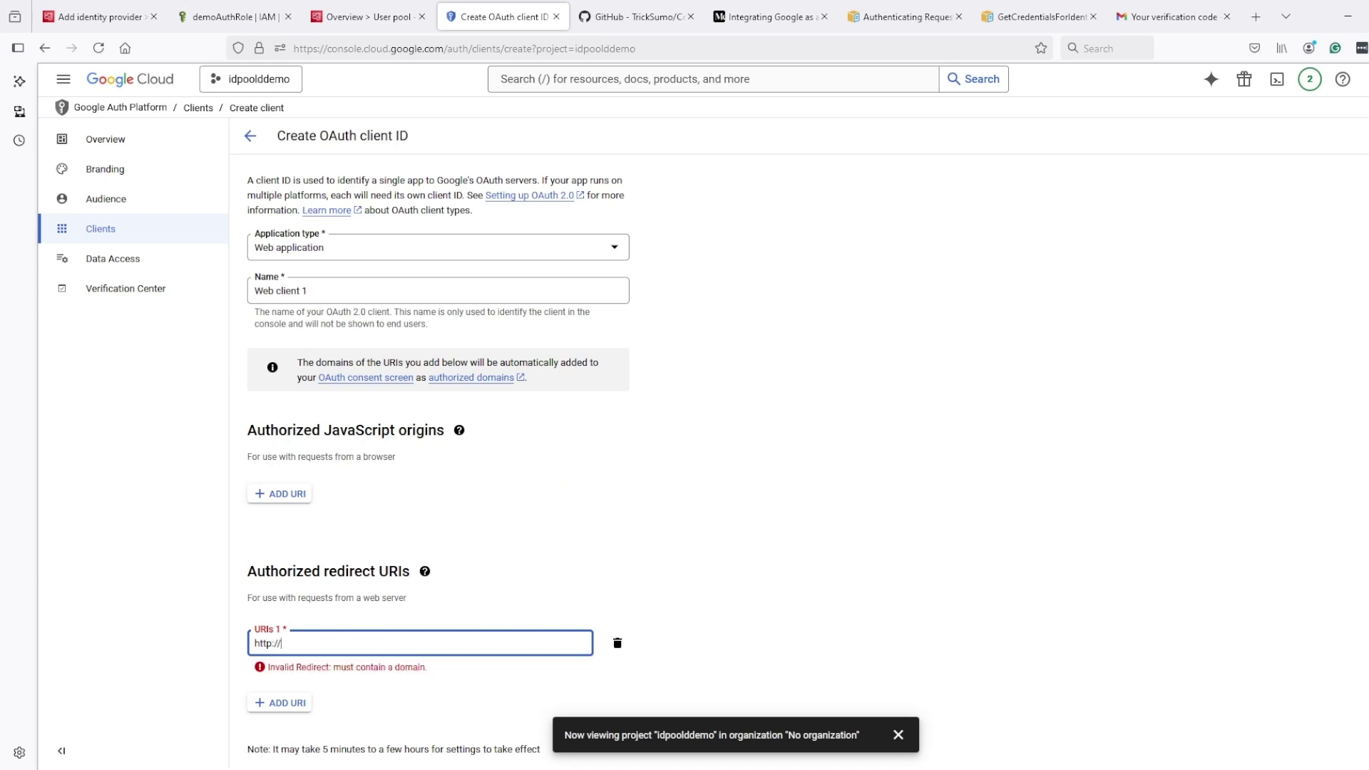
pyautogui.write('localhost')
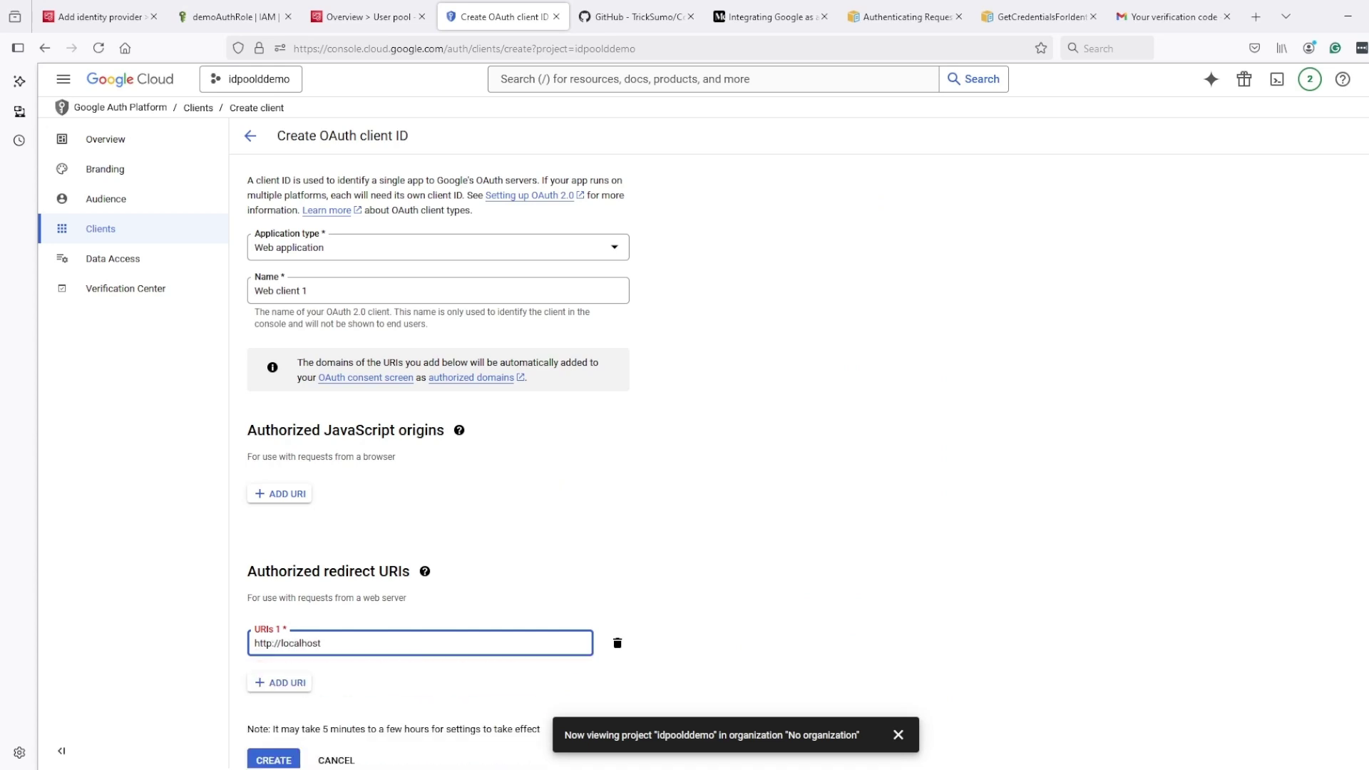
pyautogui.write(':3000')
pyautogui.scroll(-1, 642, 489)
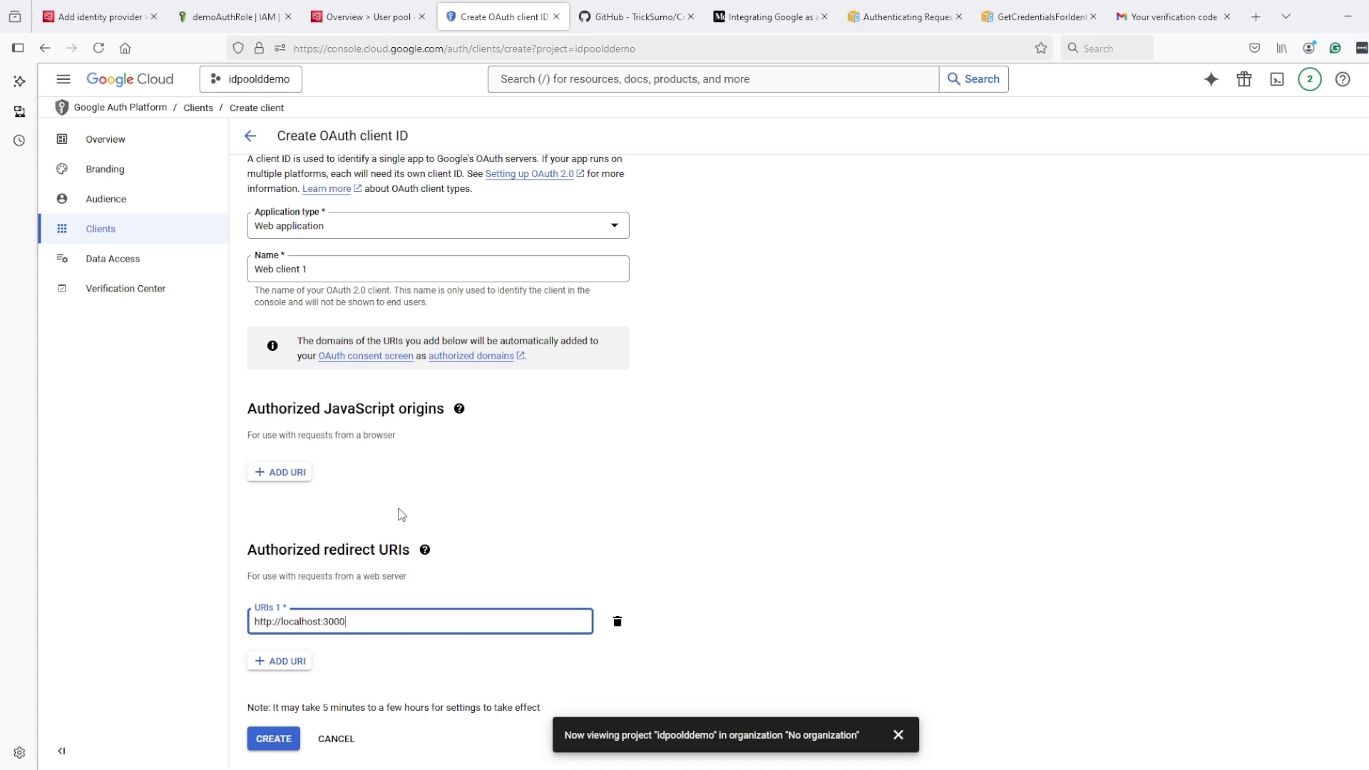
pyautogui.click(273, 742)
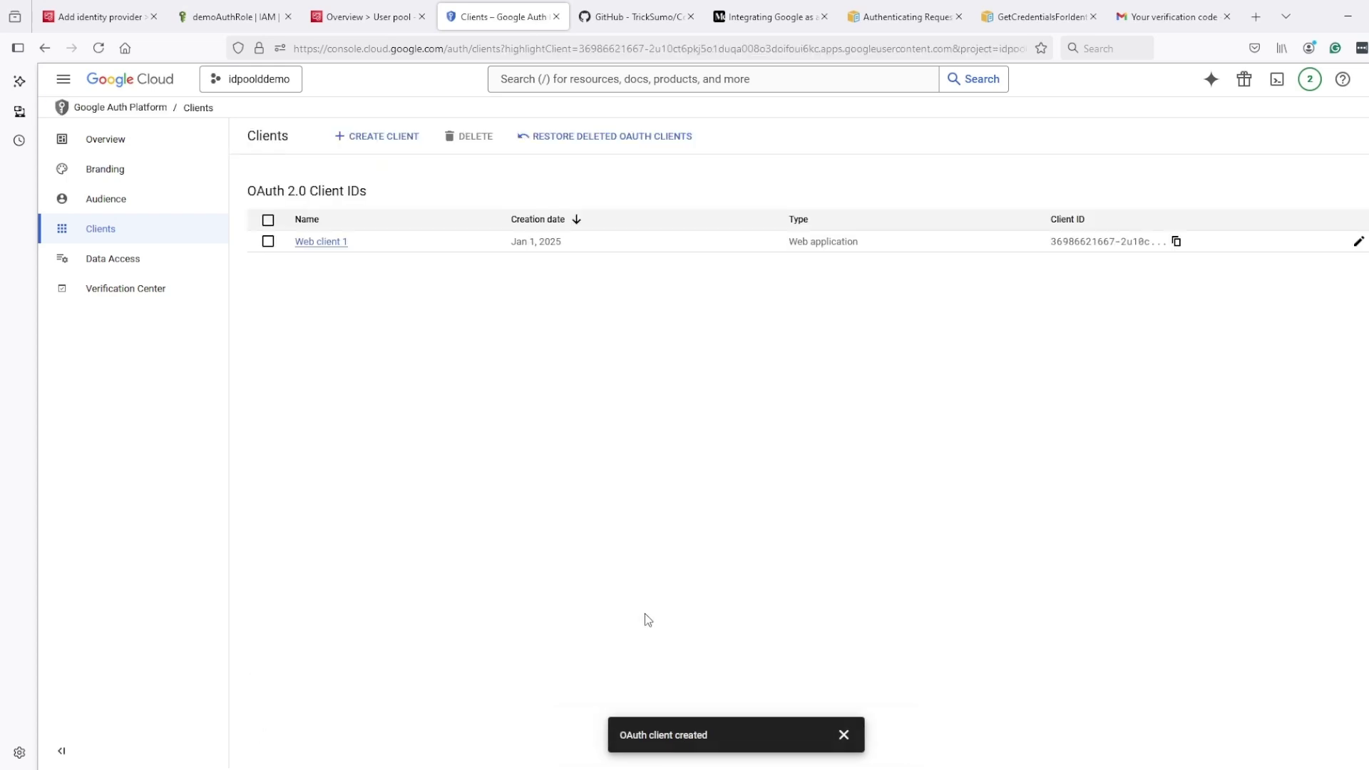
# - Copy the new client's ID into the Google identity provider's client ID in Amazon Cognito and save the provider
pyautogui.click(1176, 242)
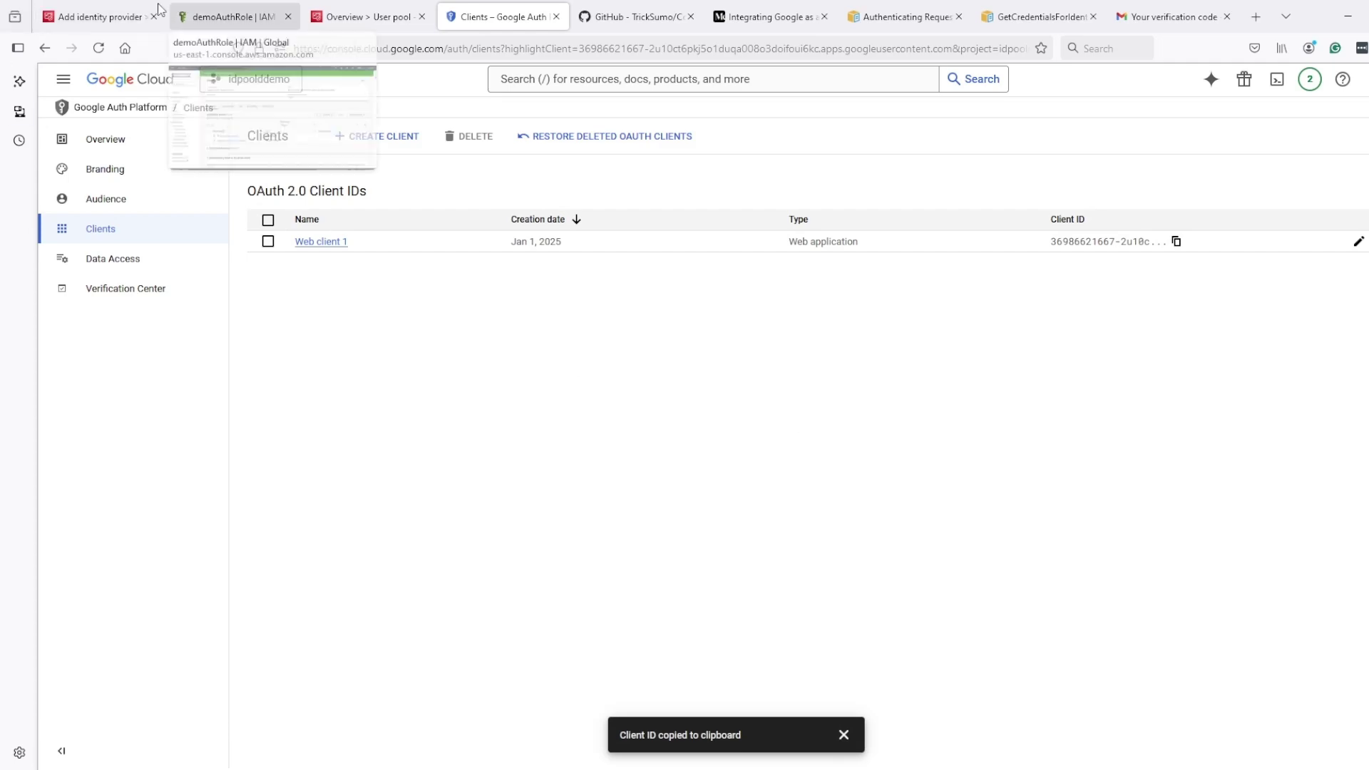
pyautogui.click(98, 24)
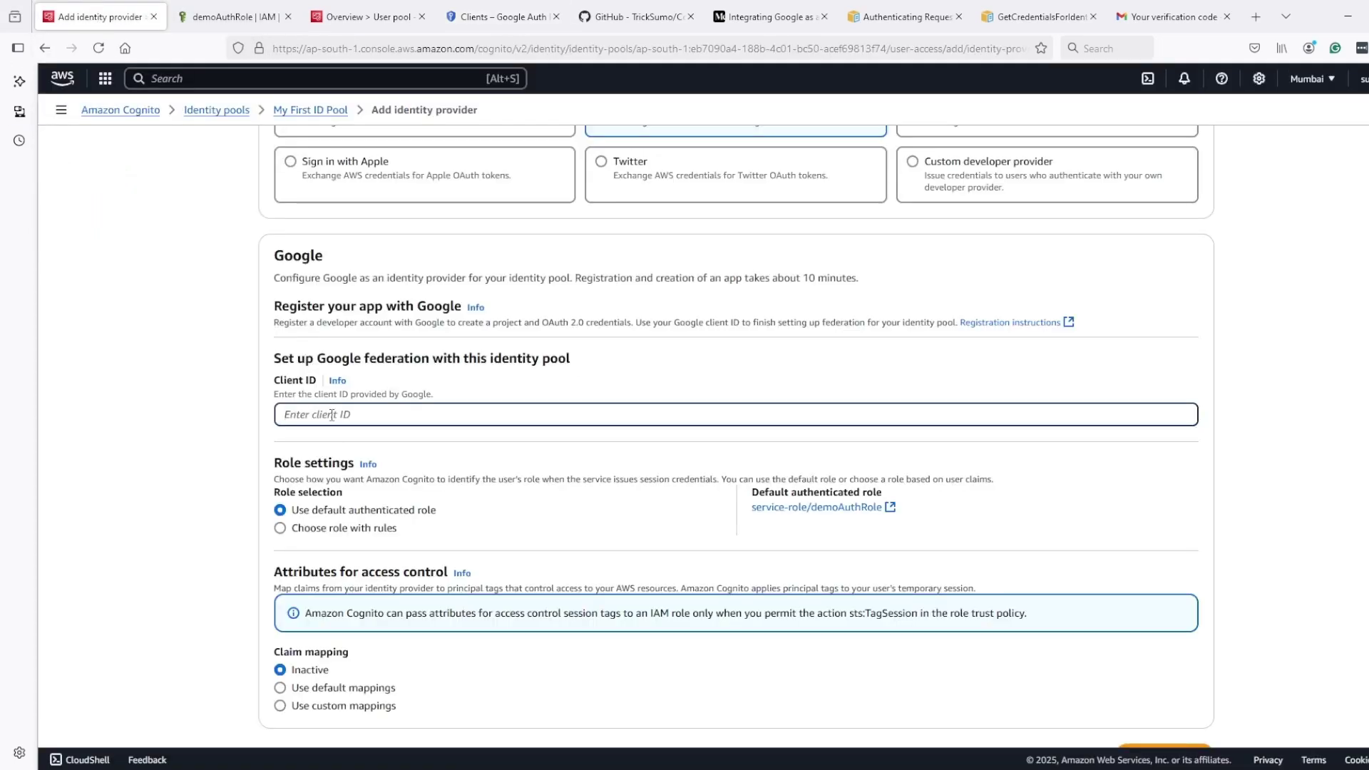
pyautogui.hotkey('ctrl', 'v')
pyautogui.scroll(3, 438, 282)
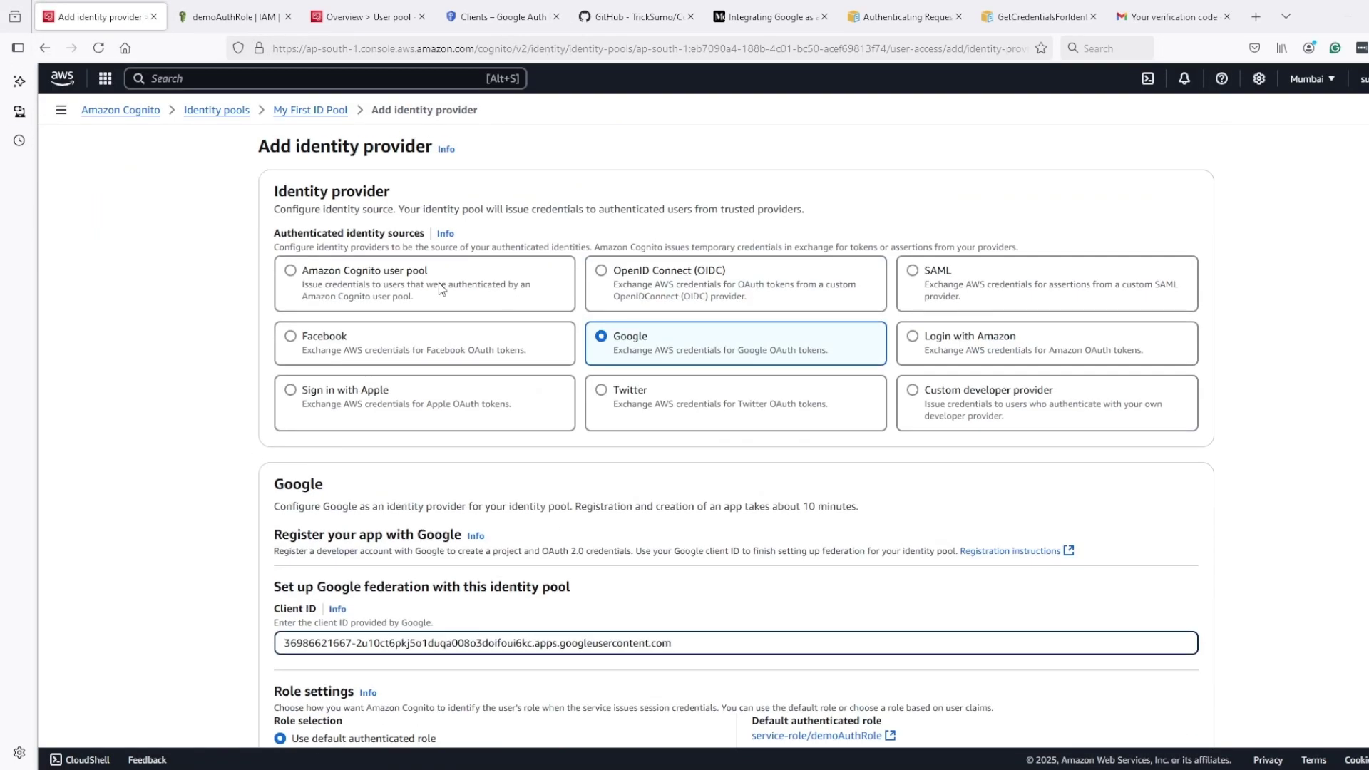
pyautogui.scroll(-4, 686, 566)
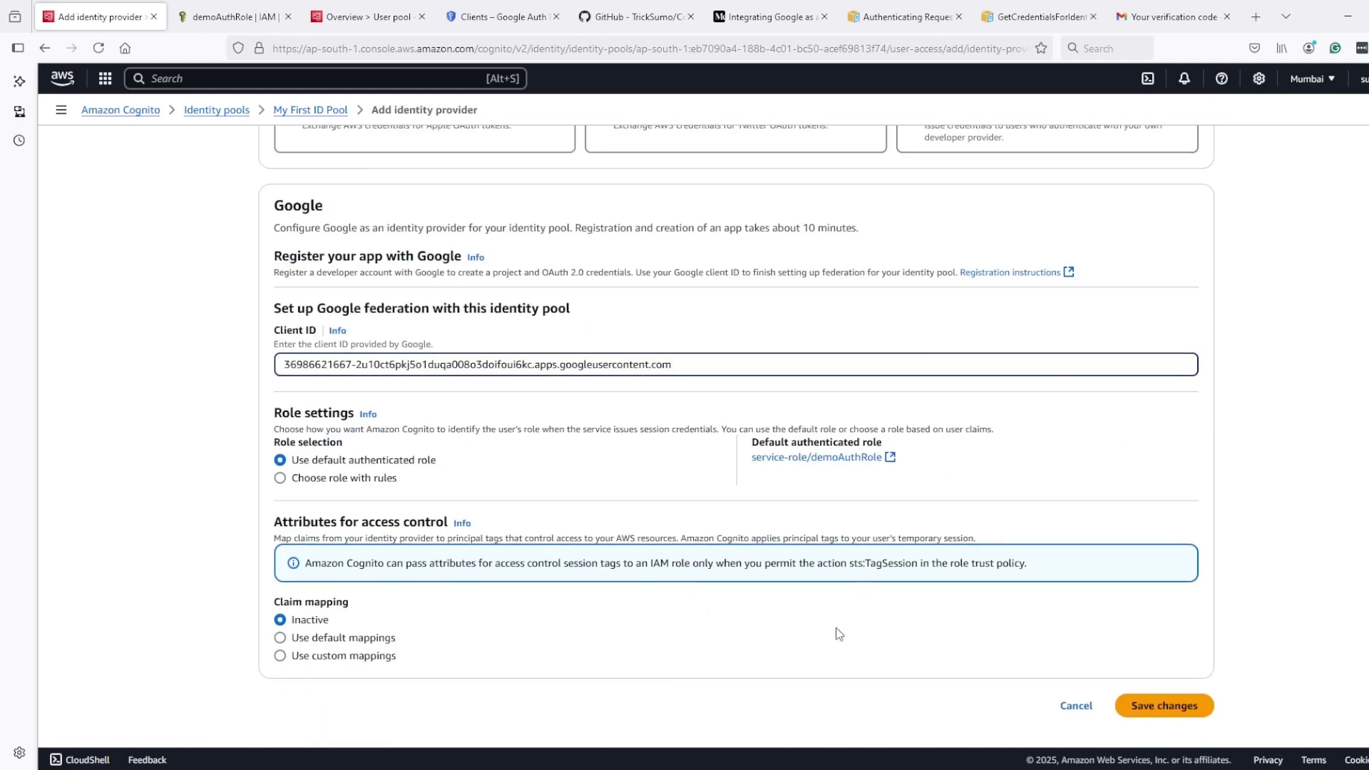
pyautogui.click(1180, 708)
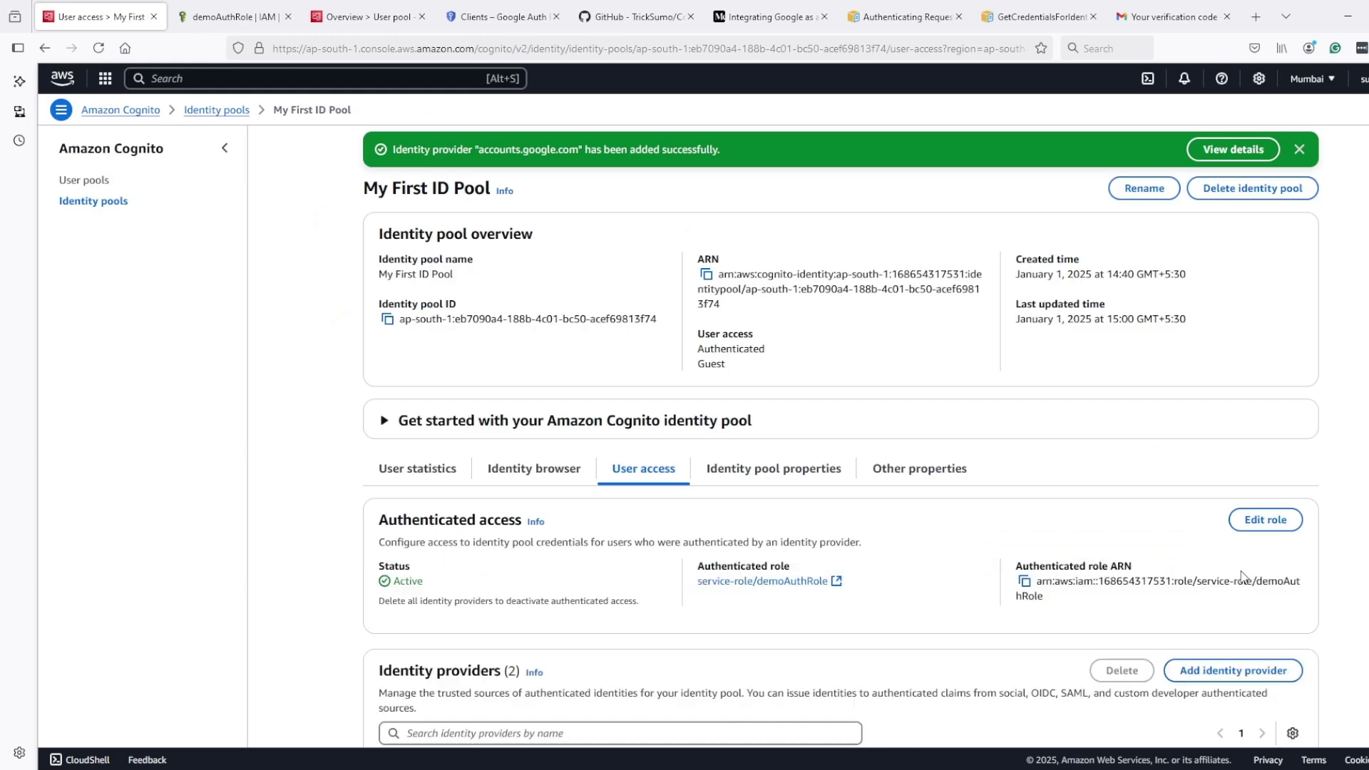
pyautogui.scroll(-4, 781, 641)
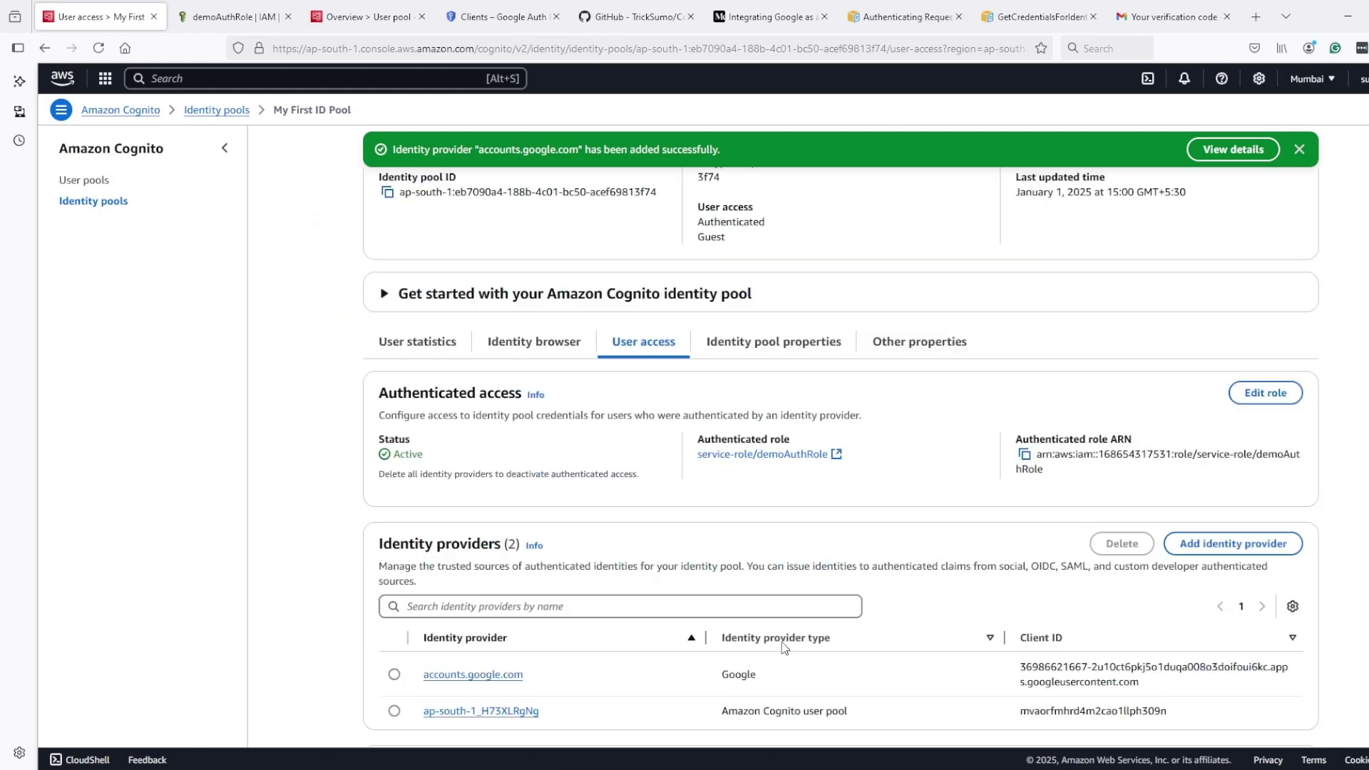
pyautogui.scroll(4, 769, 644)
pyautogui.scroll(-4, 557, 646)
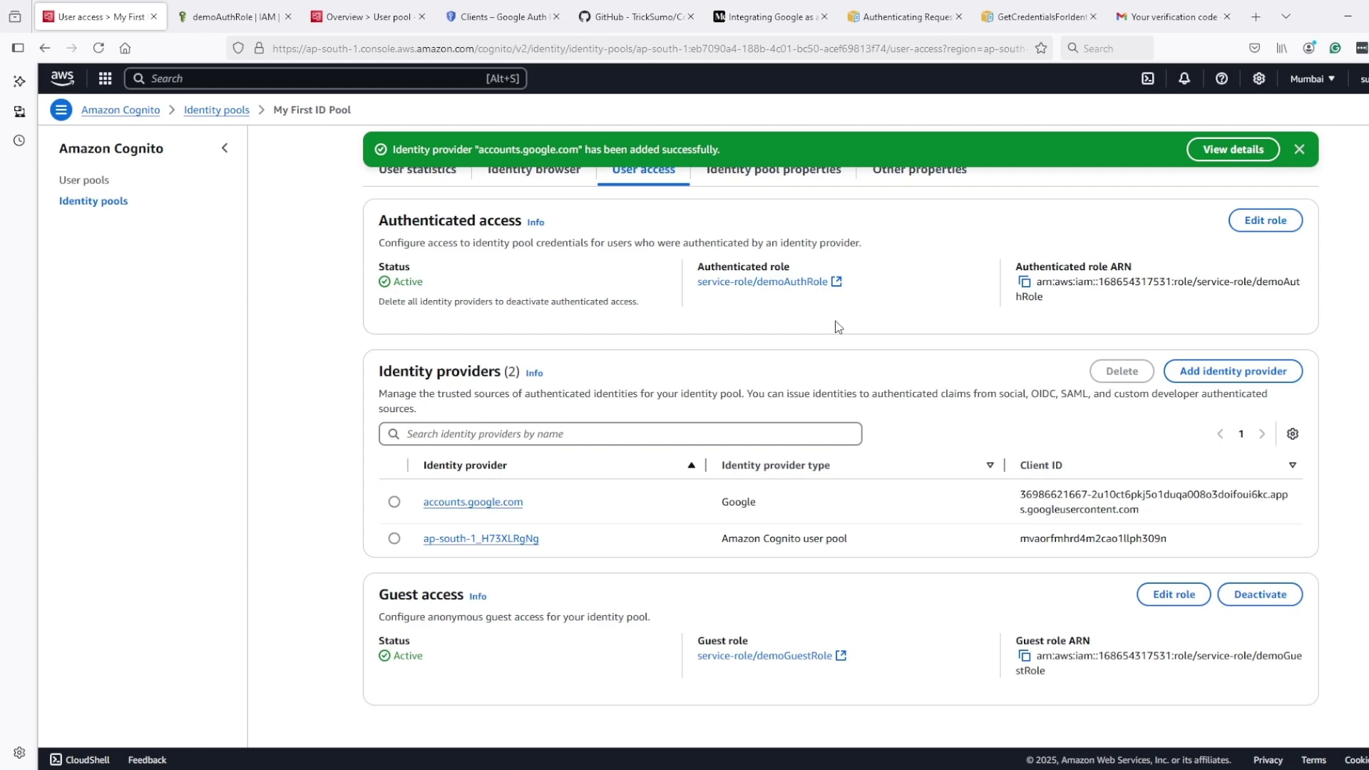
# - Copy the Google authorization URL template from section 3 of the CognitoCourse README and paste it at the end of the Notepad notes
pyautogui.click(682, 19)
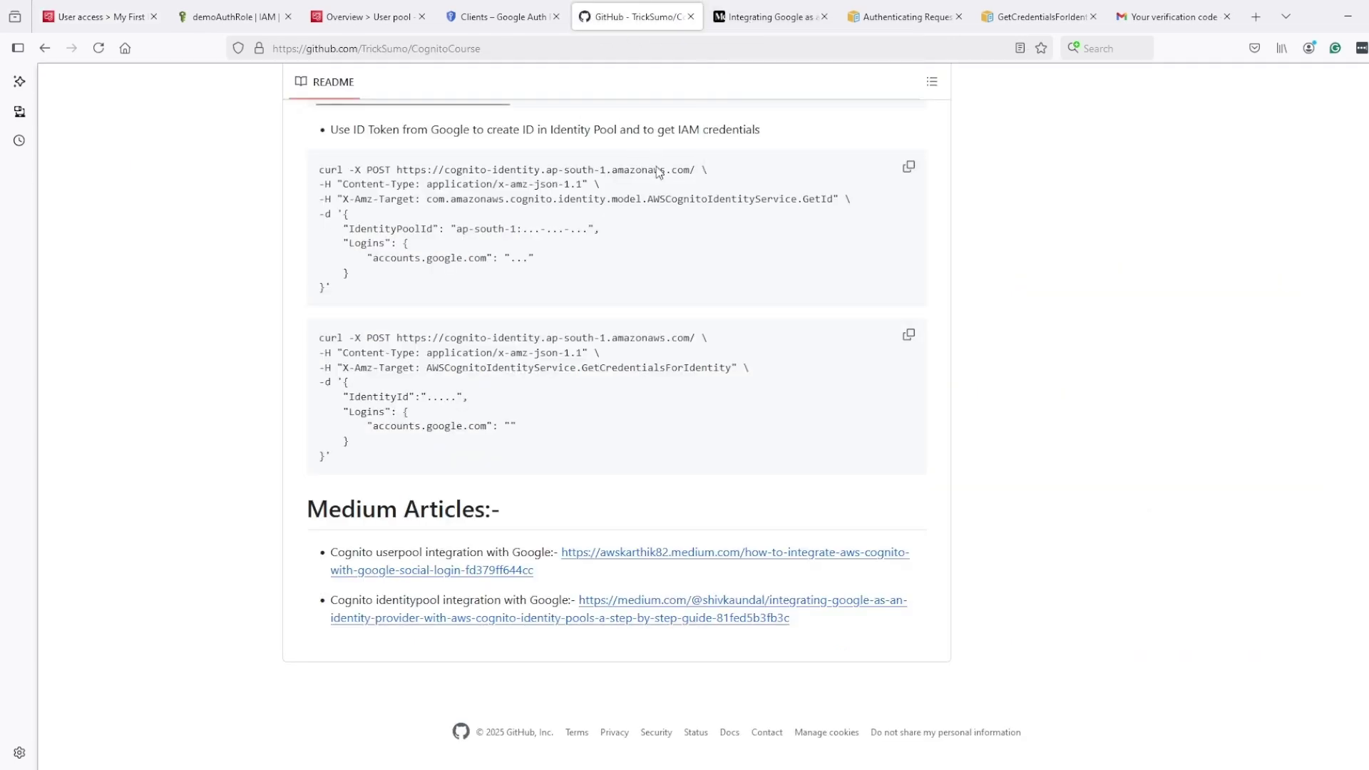
pyautogui.scroll(15, 575, 314)
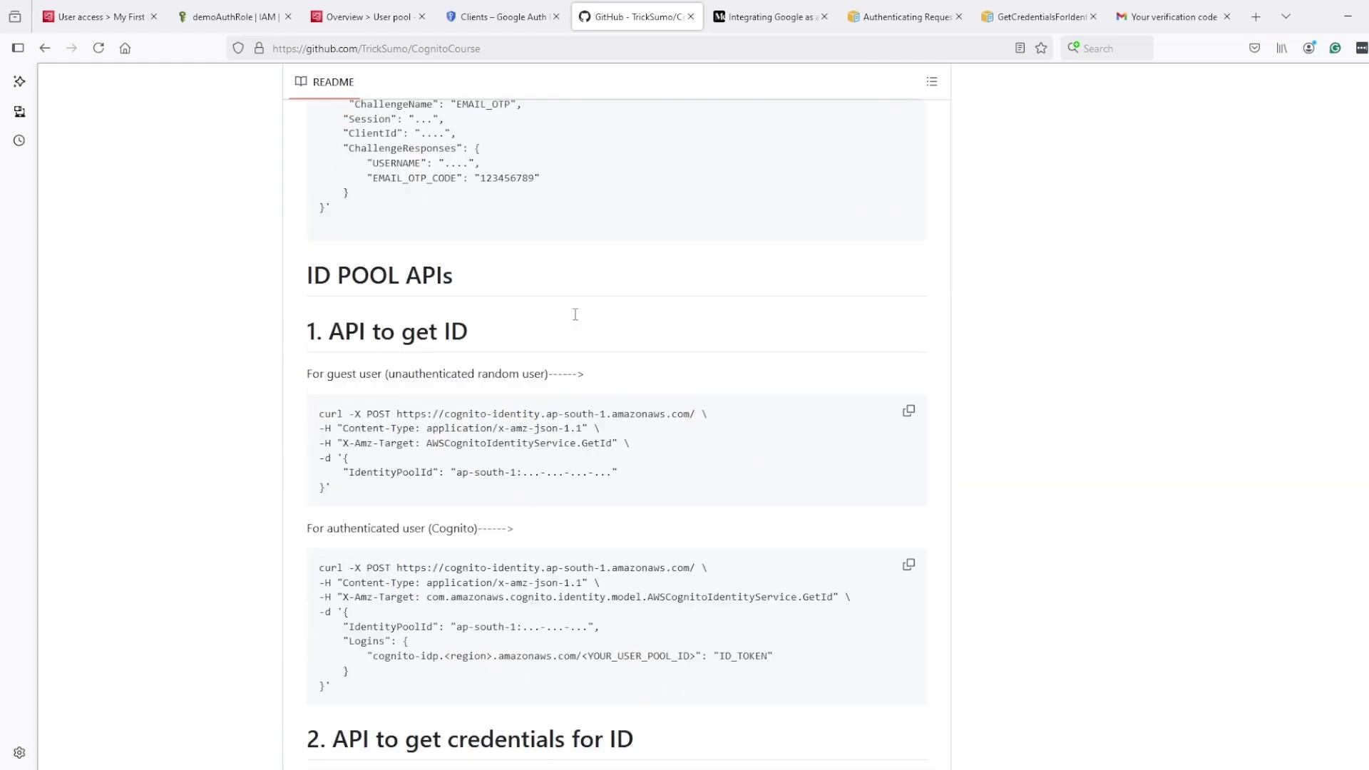
pyautogui.scroll(-14, 575, 315)
pyautogui.scroll(3, 570, 321)
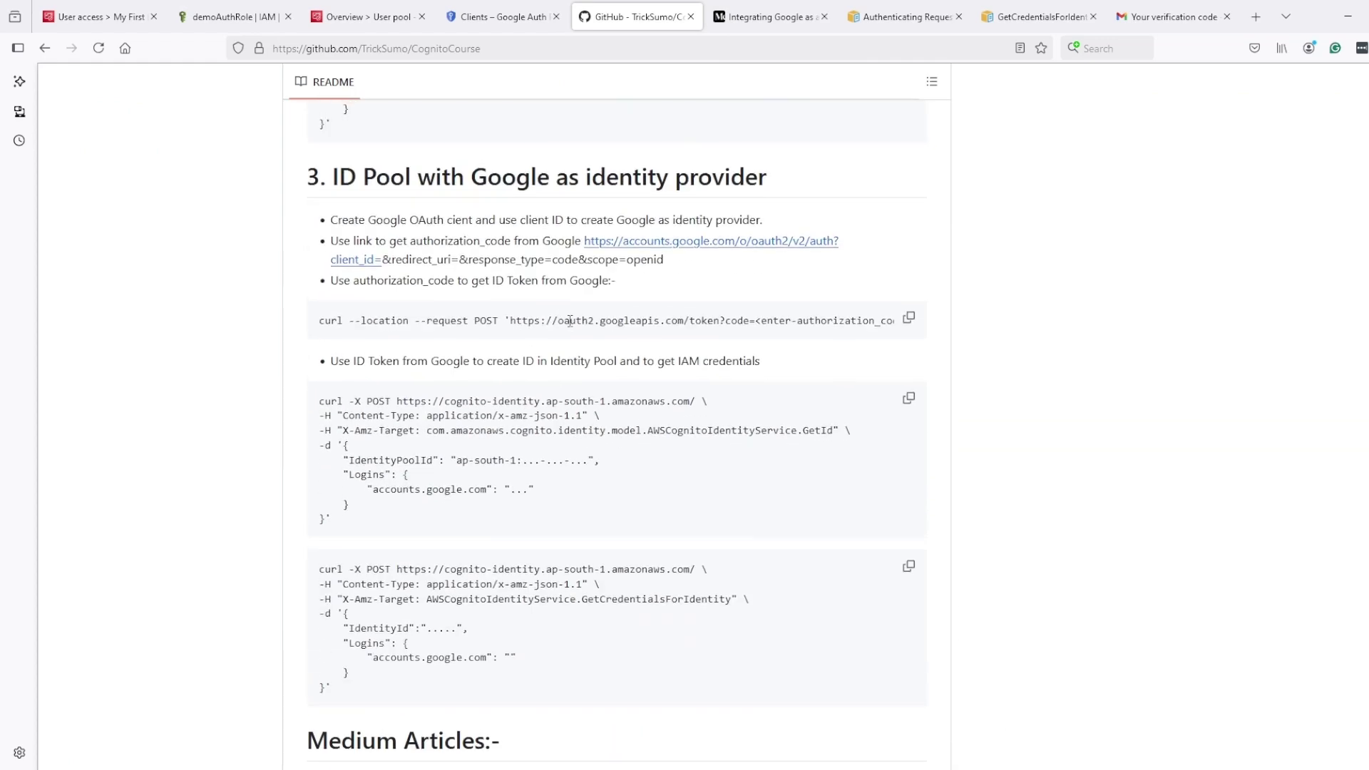
pyautogui.scroll(3, 570, 321)
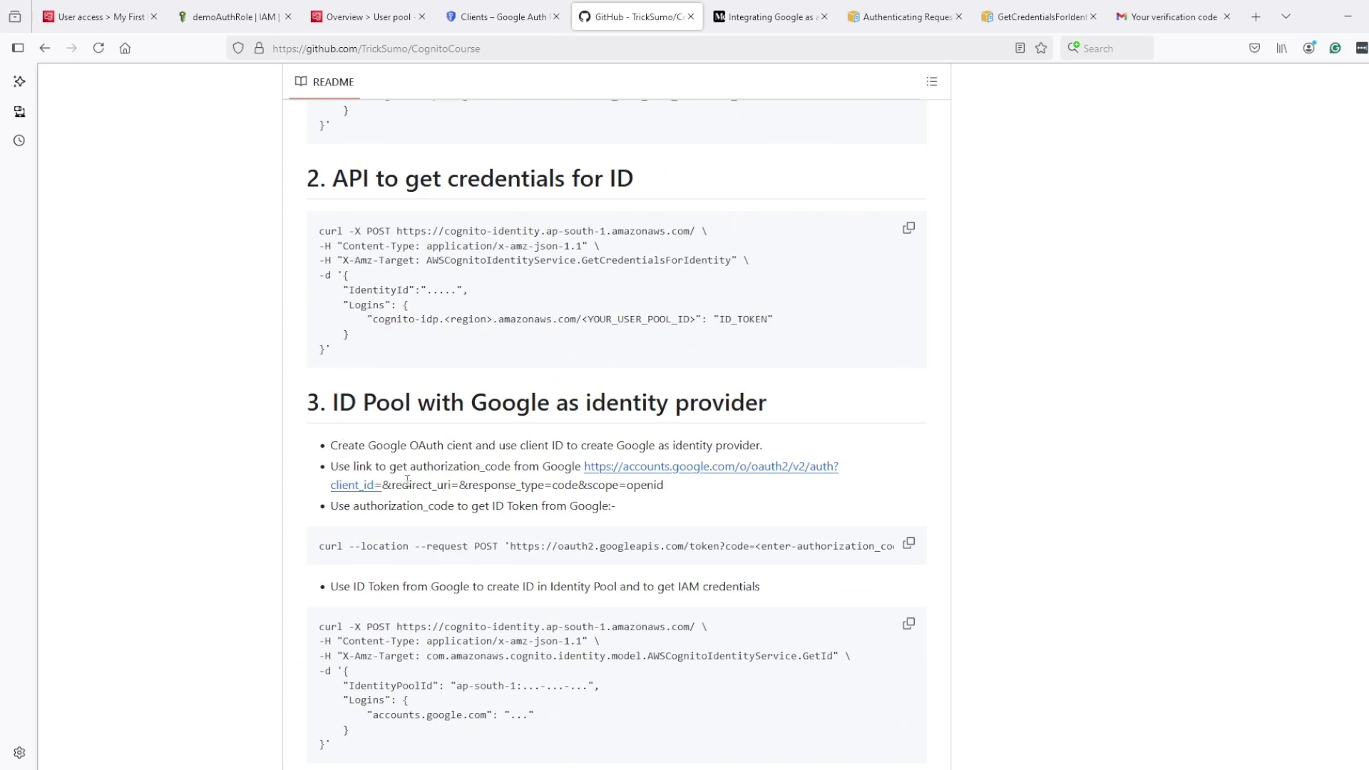
pyautogui.moveTo(585, 466); pyautogui.dragTo(383, 487)
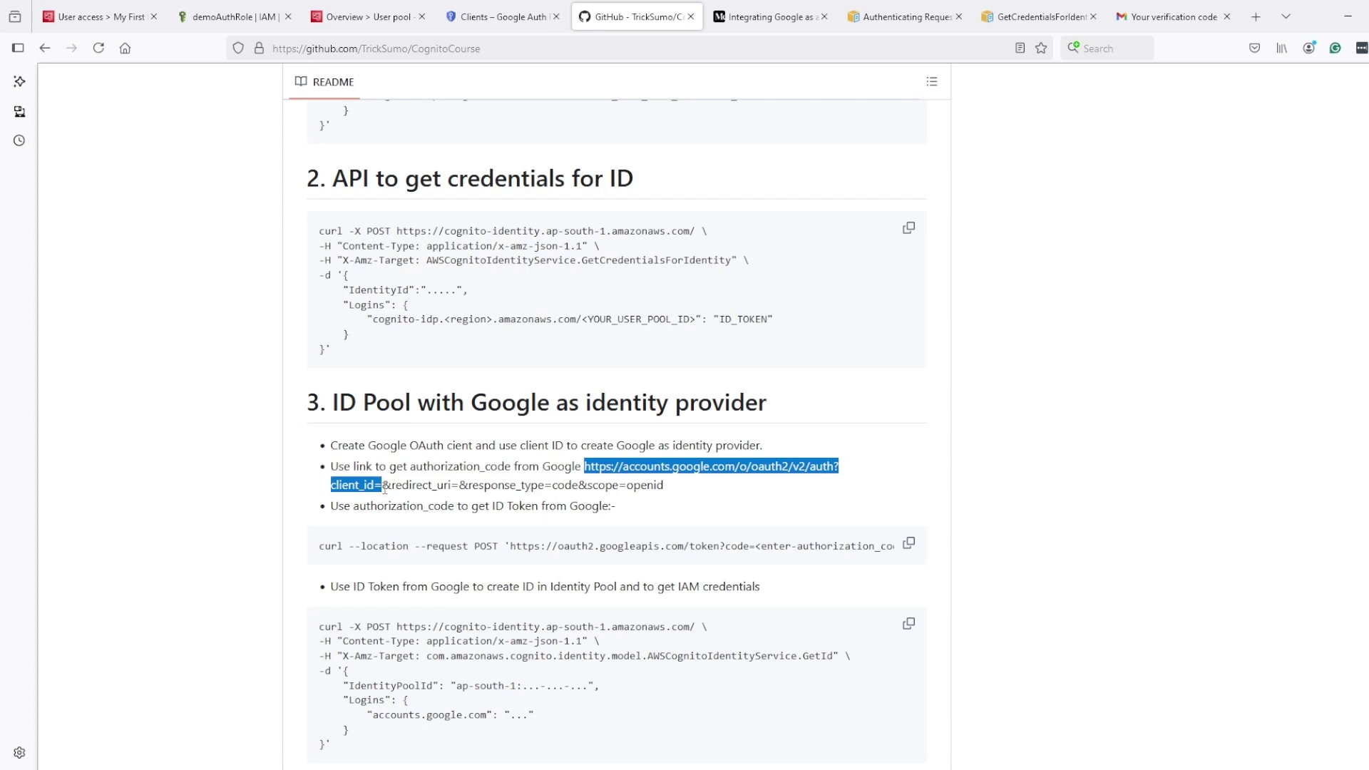
pyautogui.moveTo(385, 489); pyautogui.dragTo(681, 488)
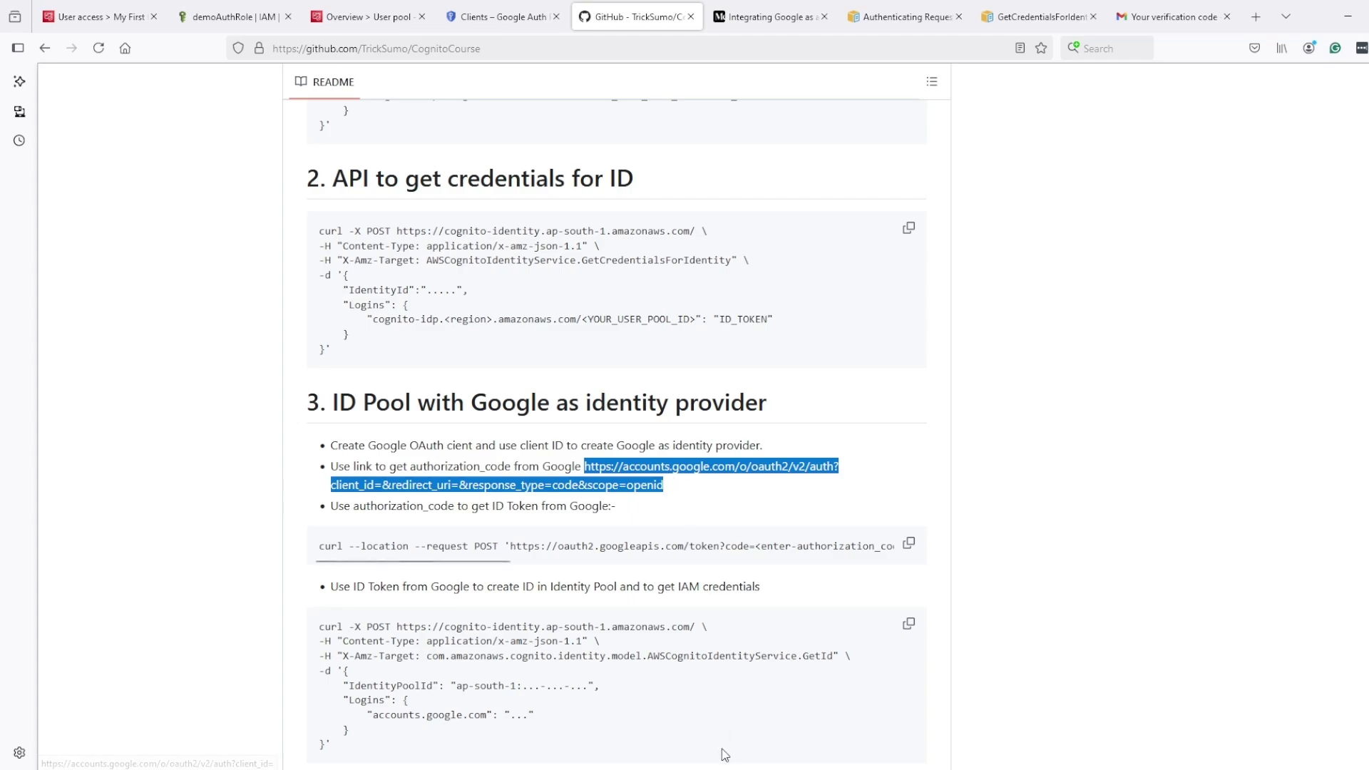
pyautogui.hotkey('alt', 'Tab')
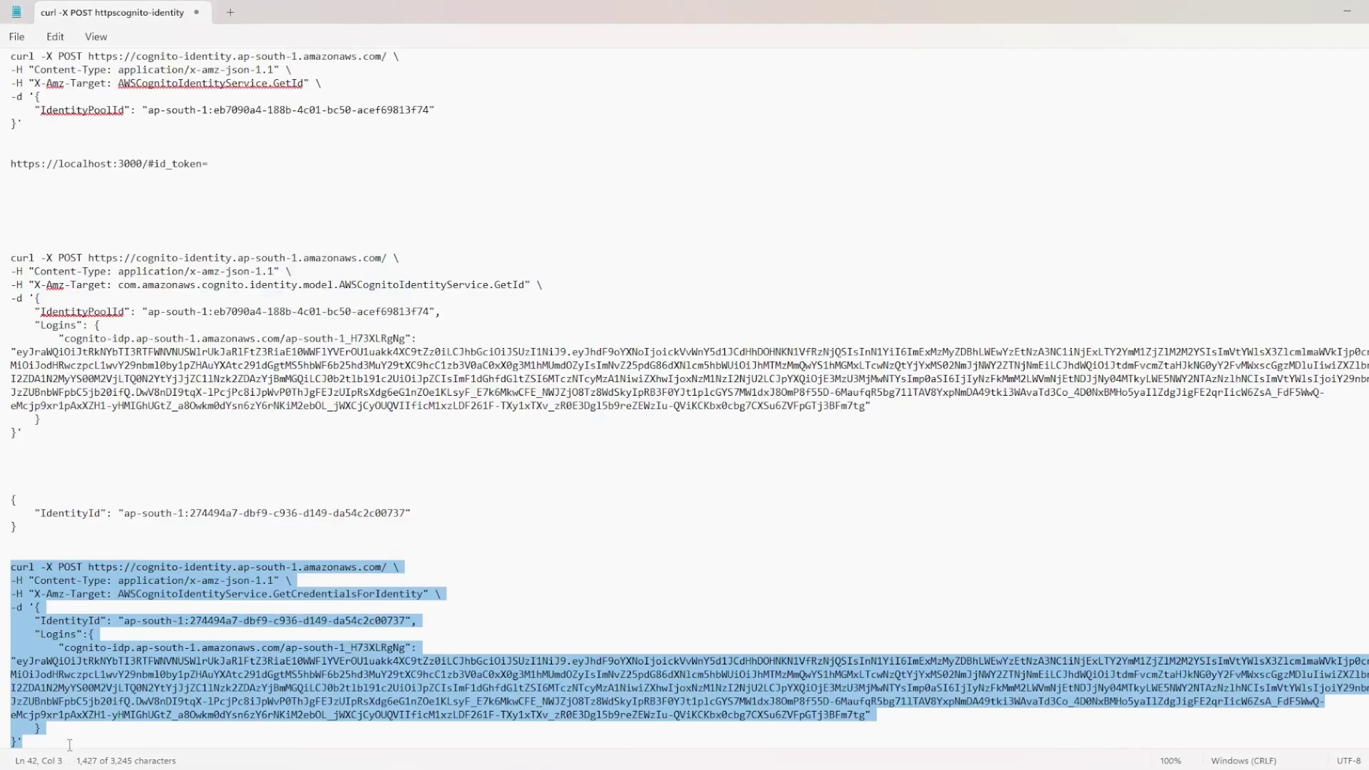
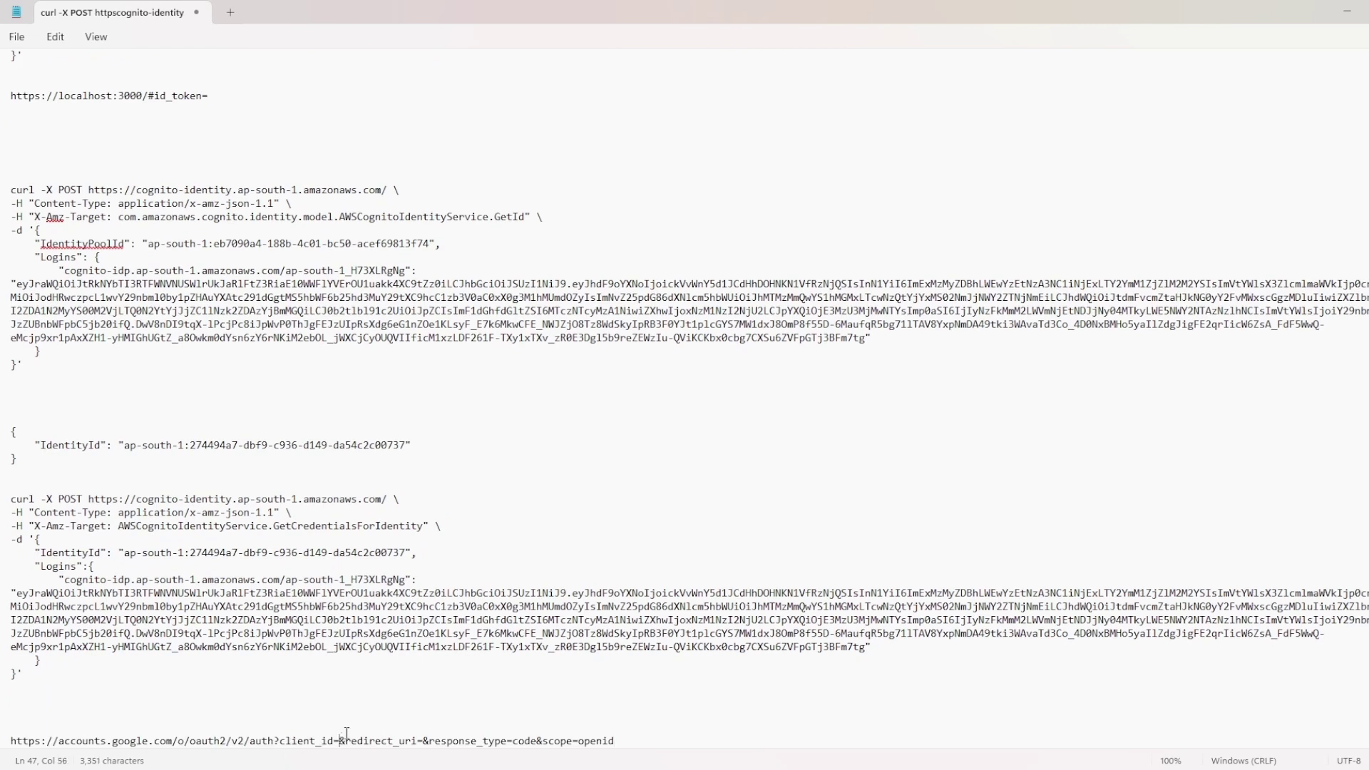
pyautogui.press('super+v')
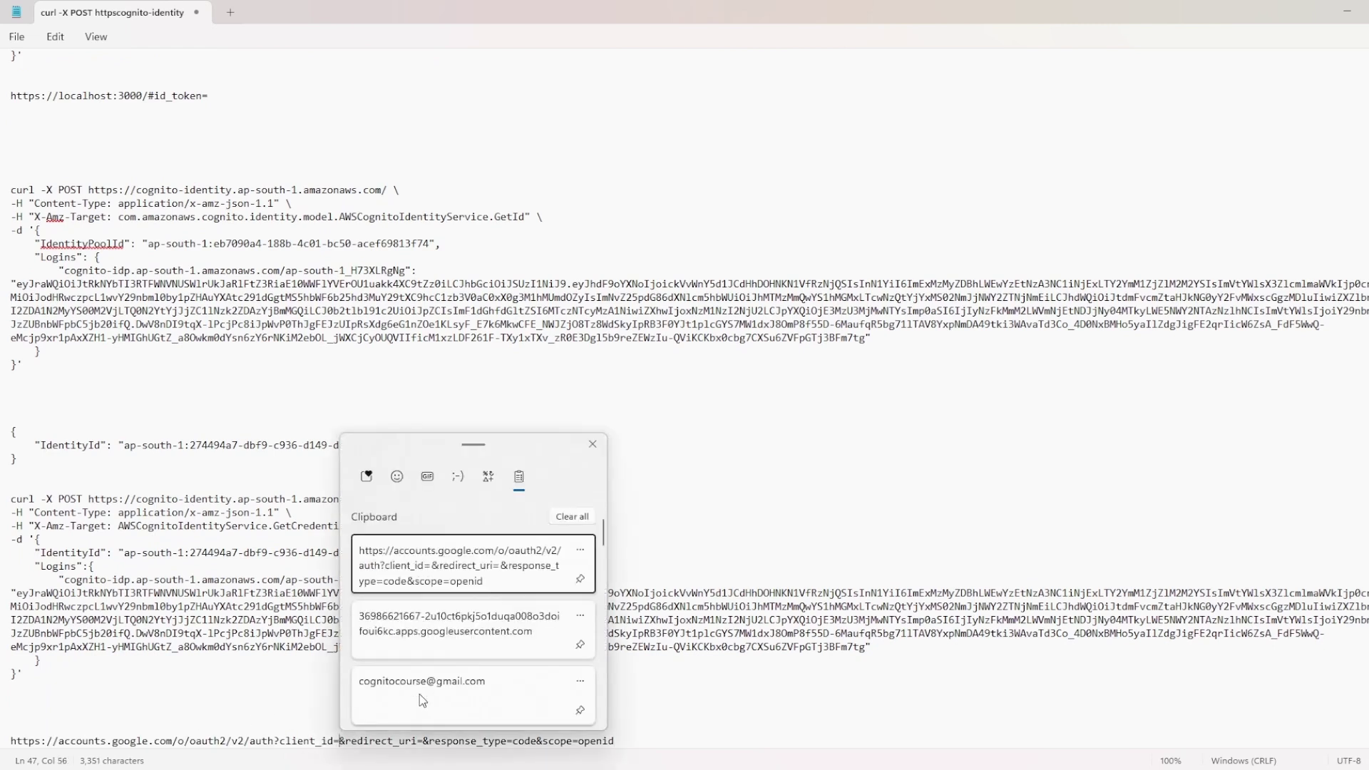
pyautogui.click(424, 651)
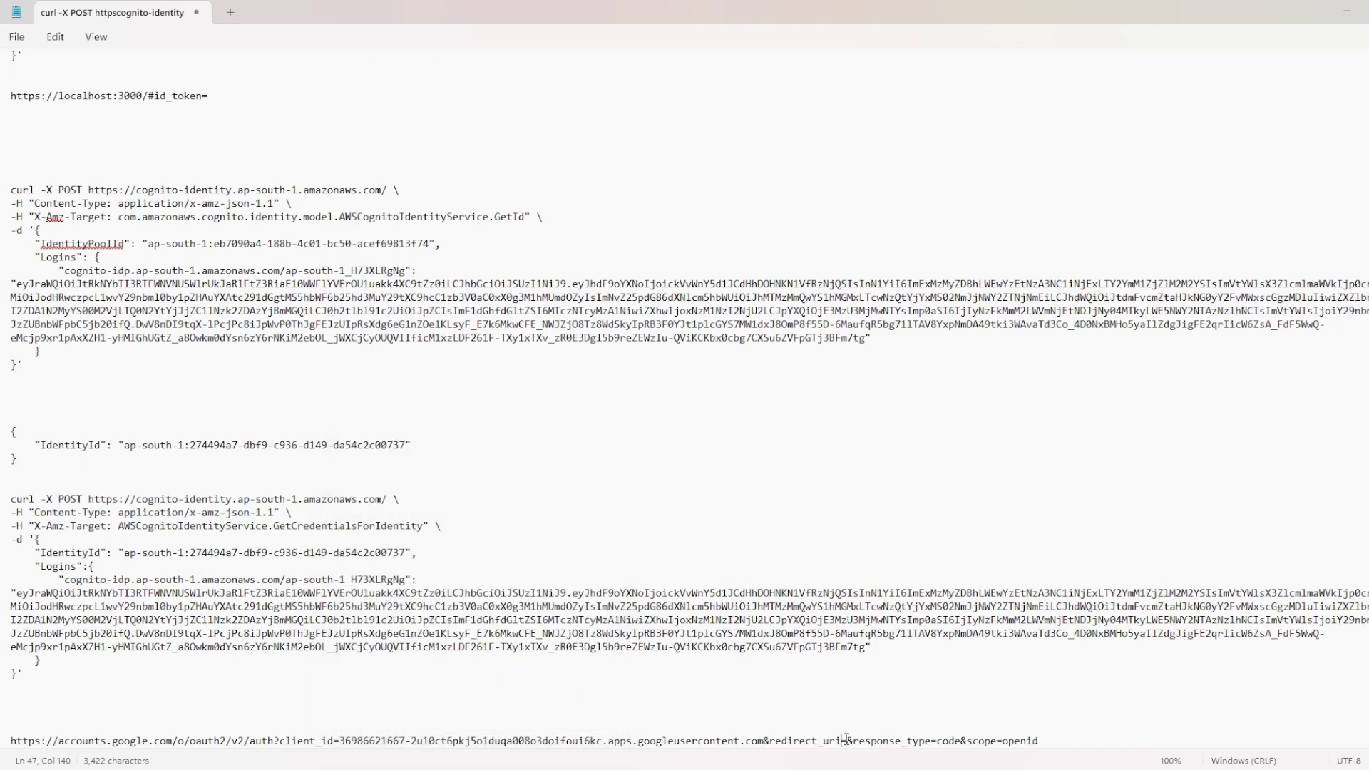
pyautogui.click(846, 741)
pyautogui.write('http:')
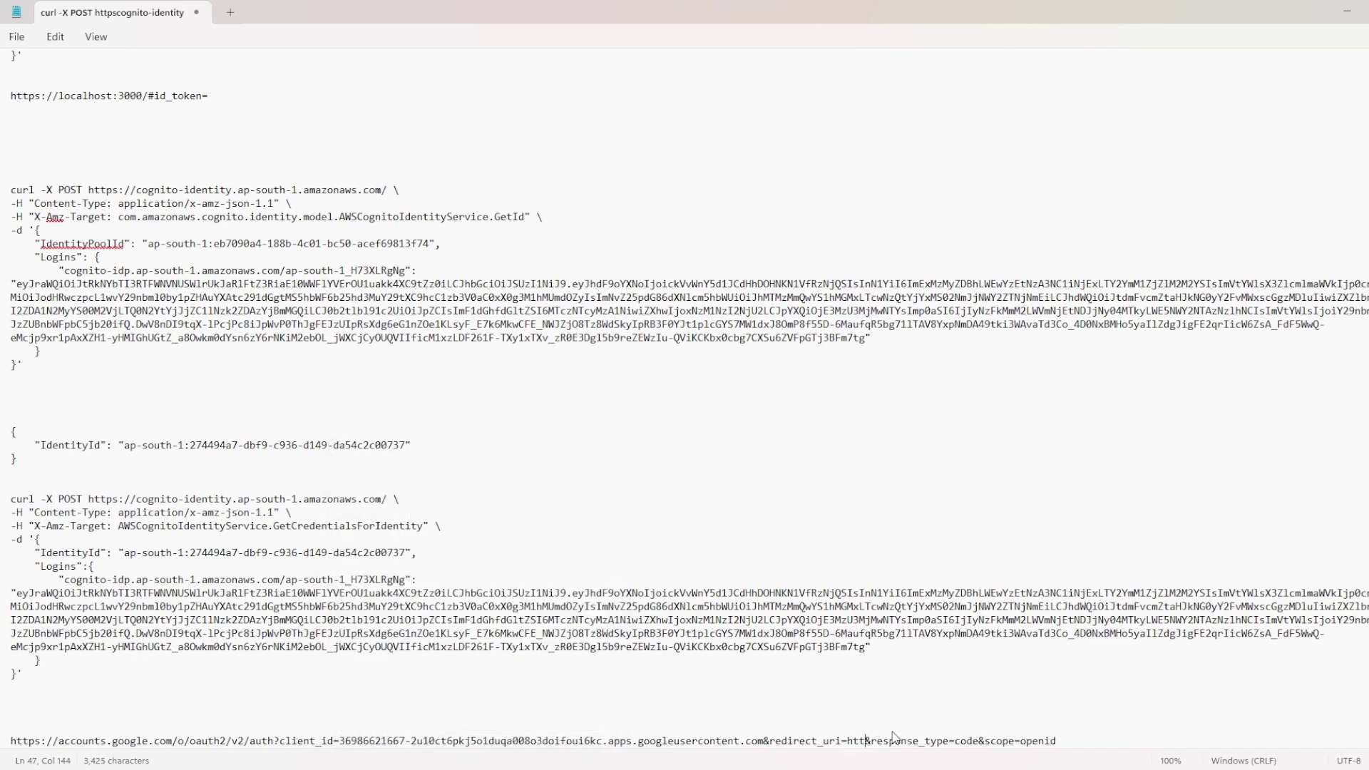
pyautogui.write('//localhost')
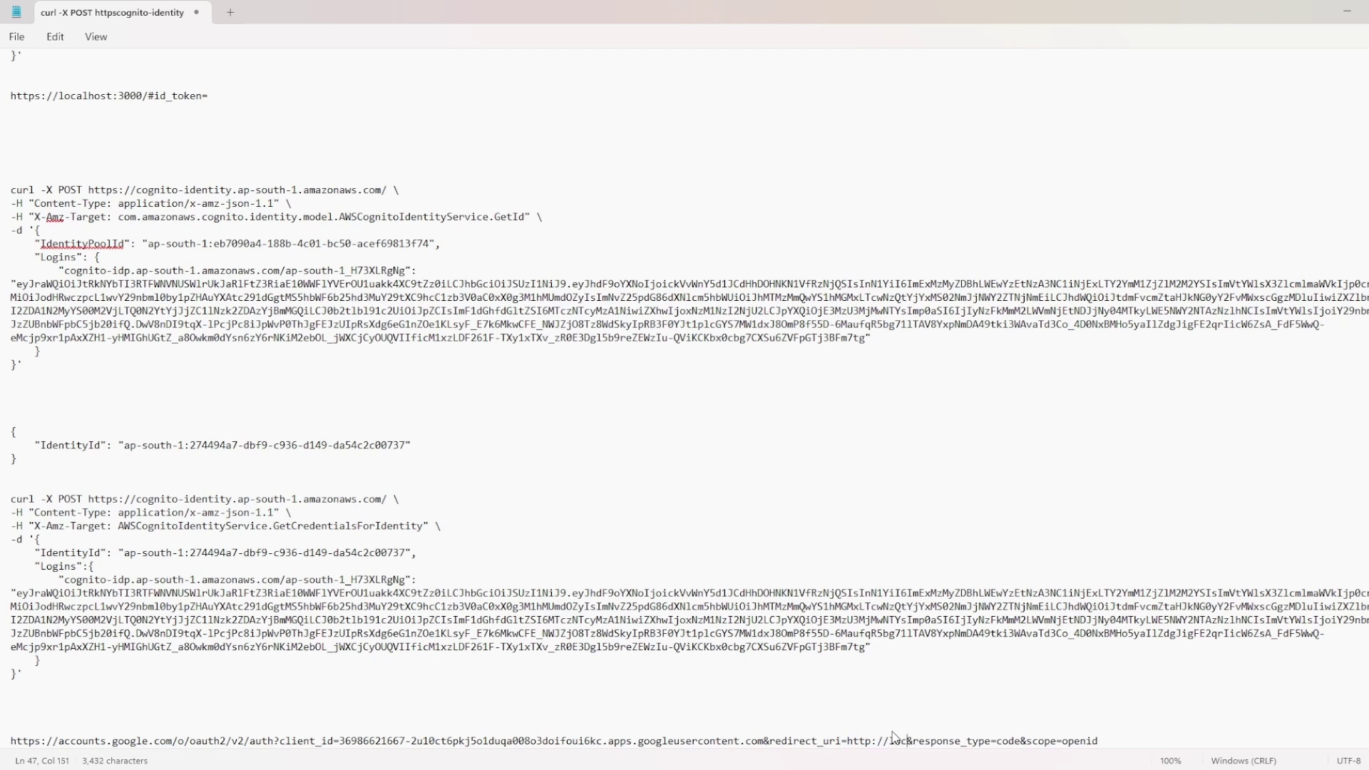
pyautogui.write(':3000')
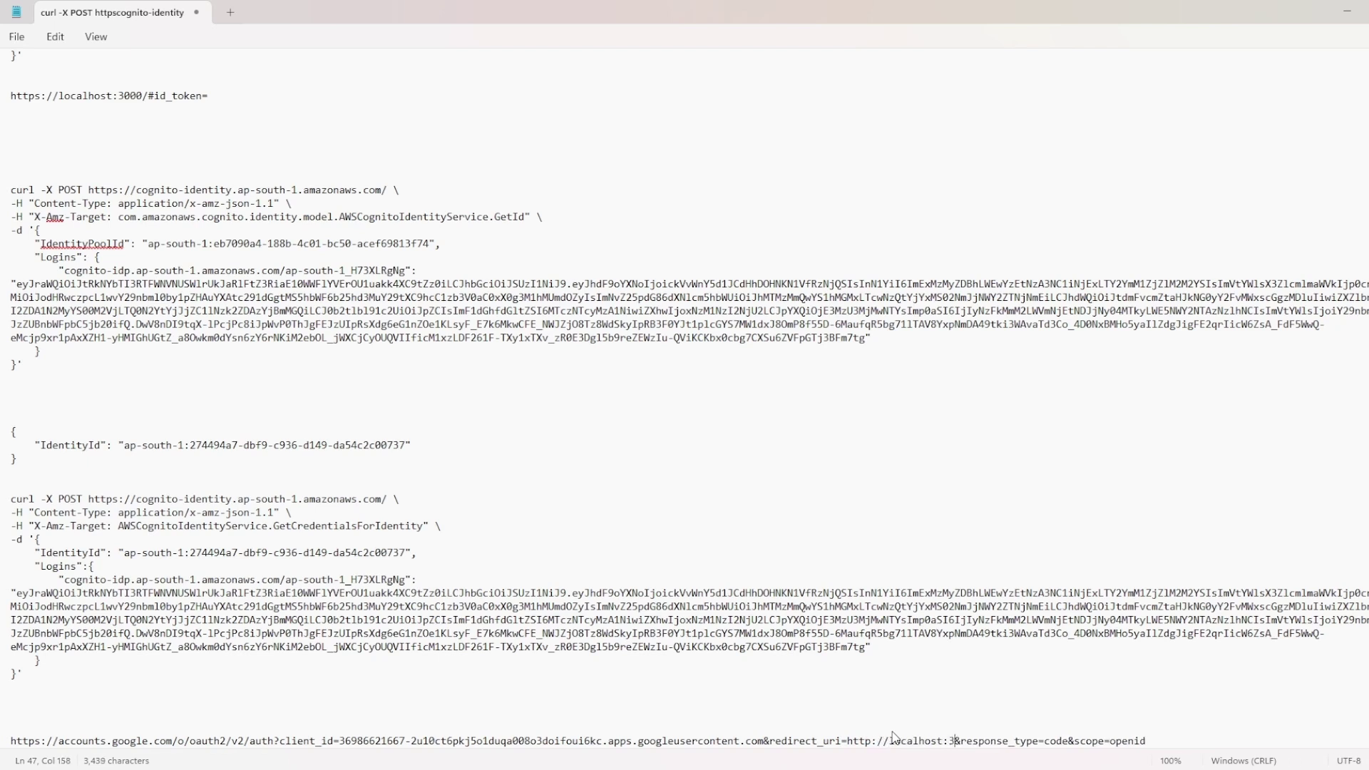
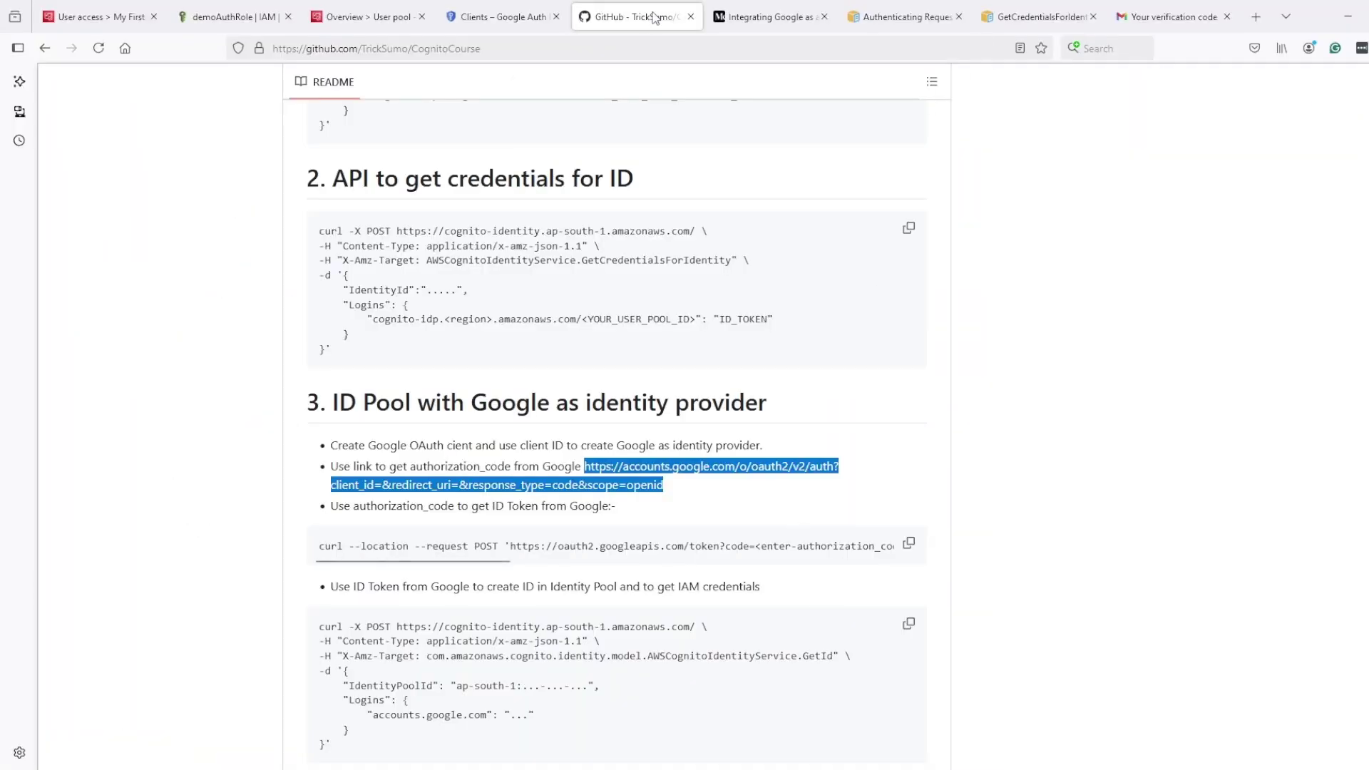
# - Open the completed Google authorization URL in a new browser tab, sign in with the listed Google account and approve the consent request
pyautogui.click(473, 22)
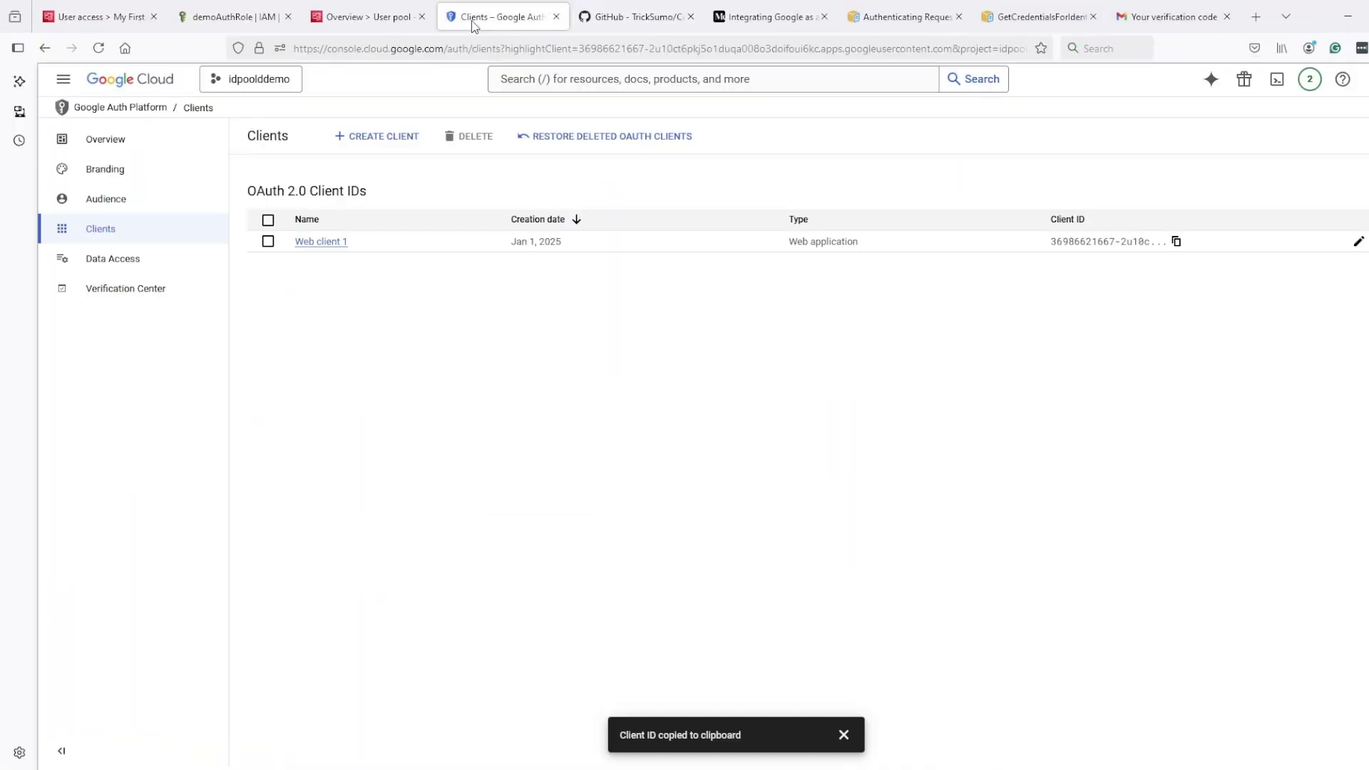
pyautogui.moveTo(1198, 18)
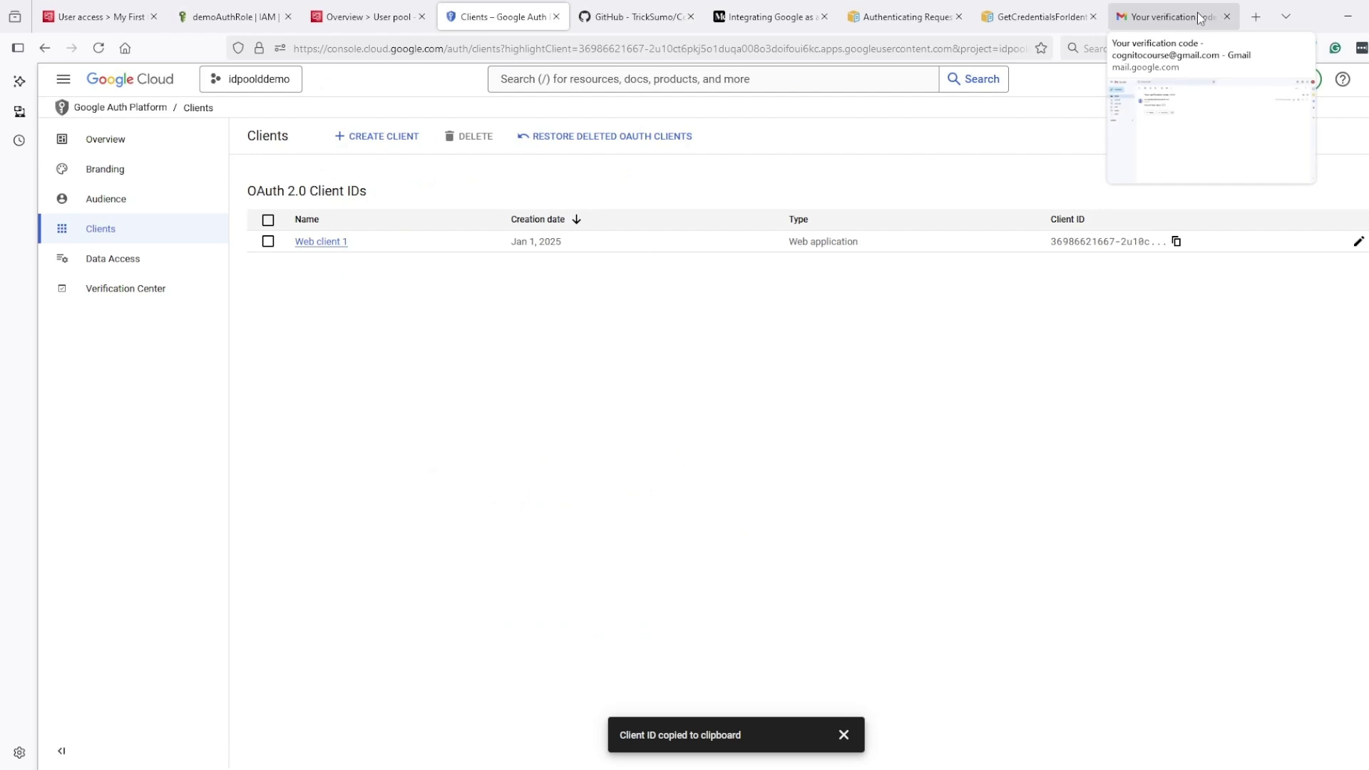
pyautogui.click(1256, 16)
pyautogui.hotkey('ctrl', 'v')
pyautogui.press('Return')
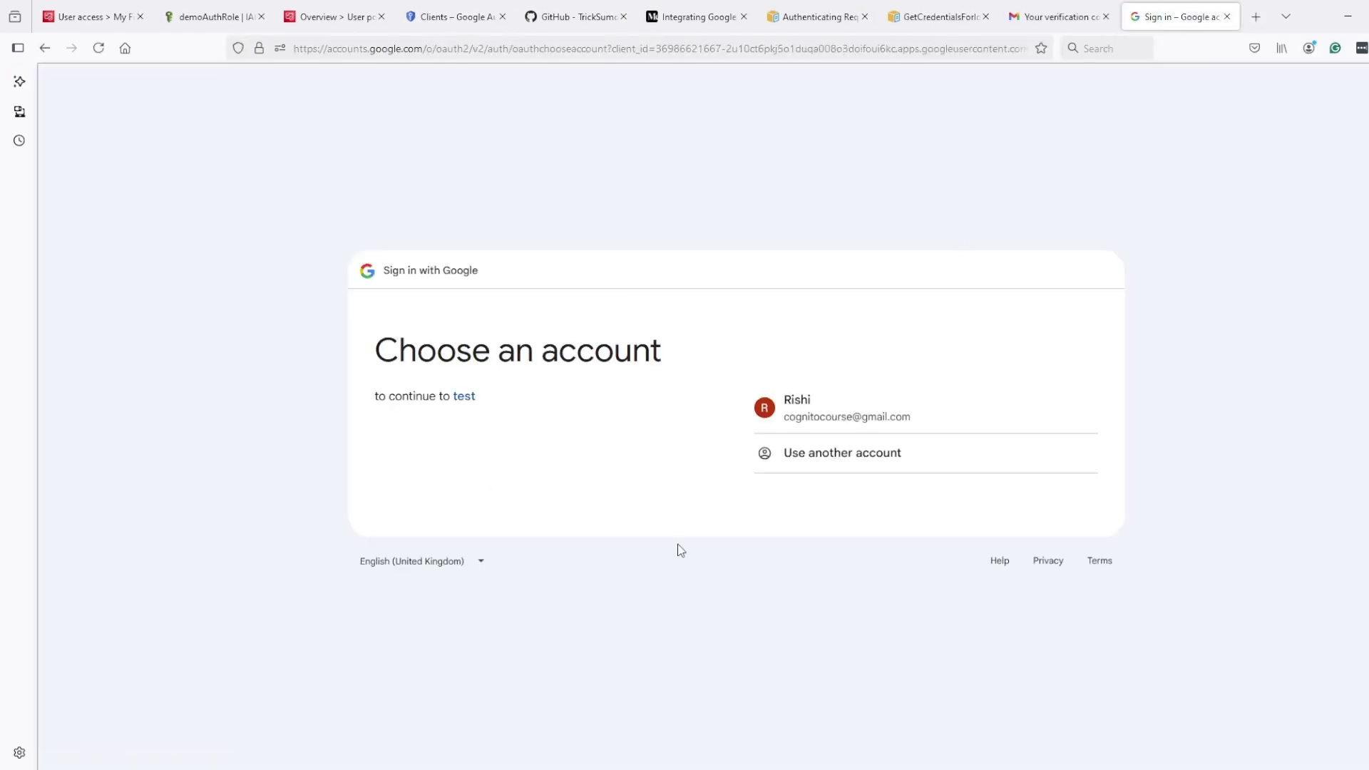
pyautogui.click(843, 405)
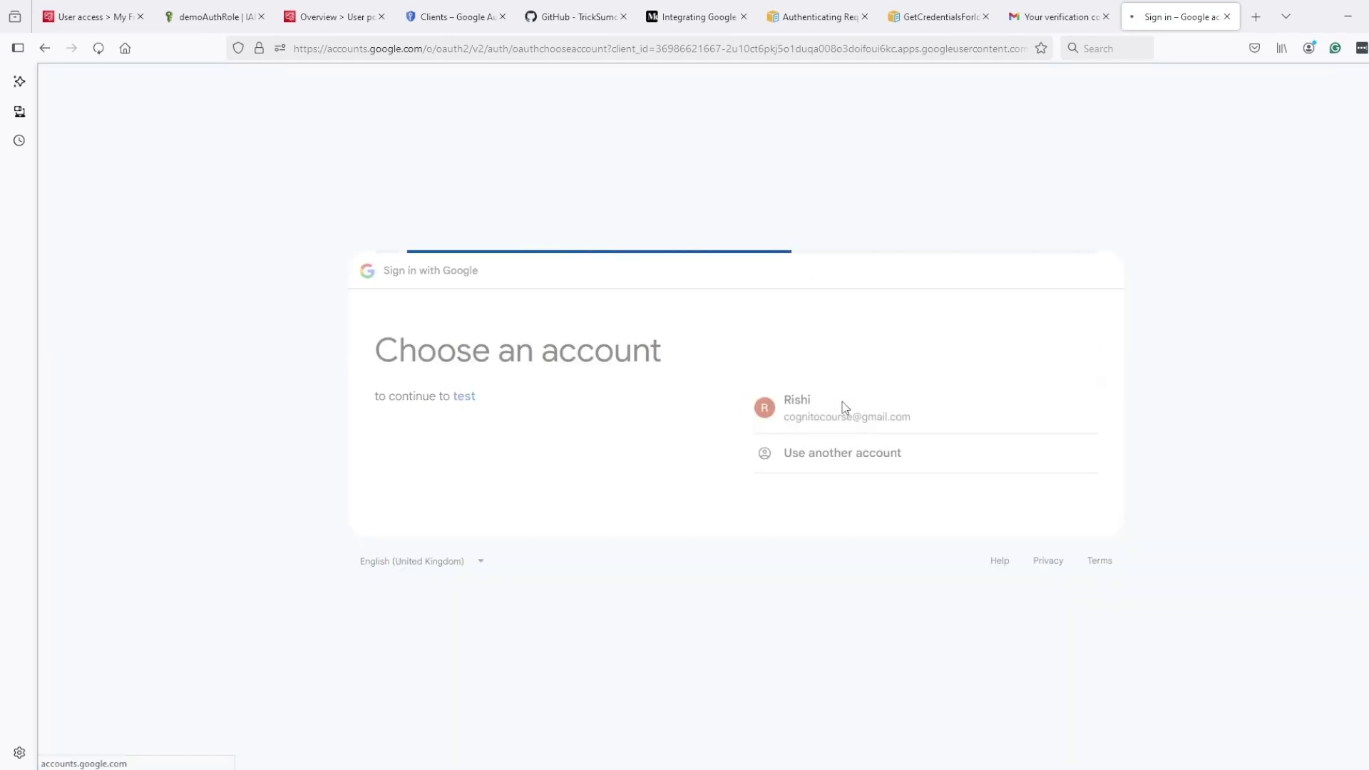
pyautogui.click(1035, 497)
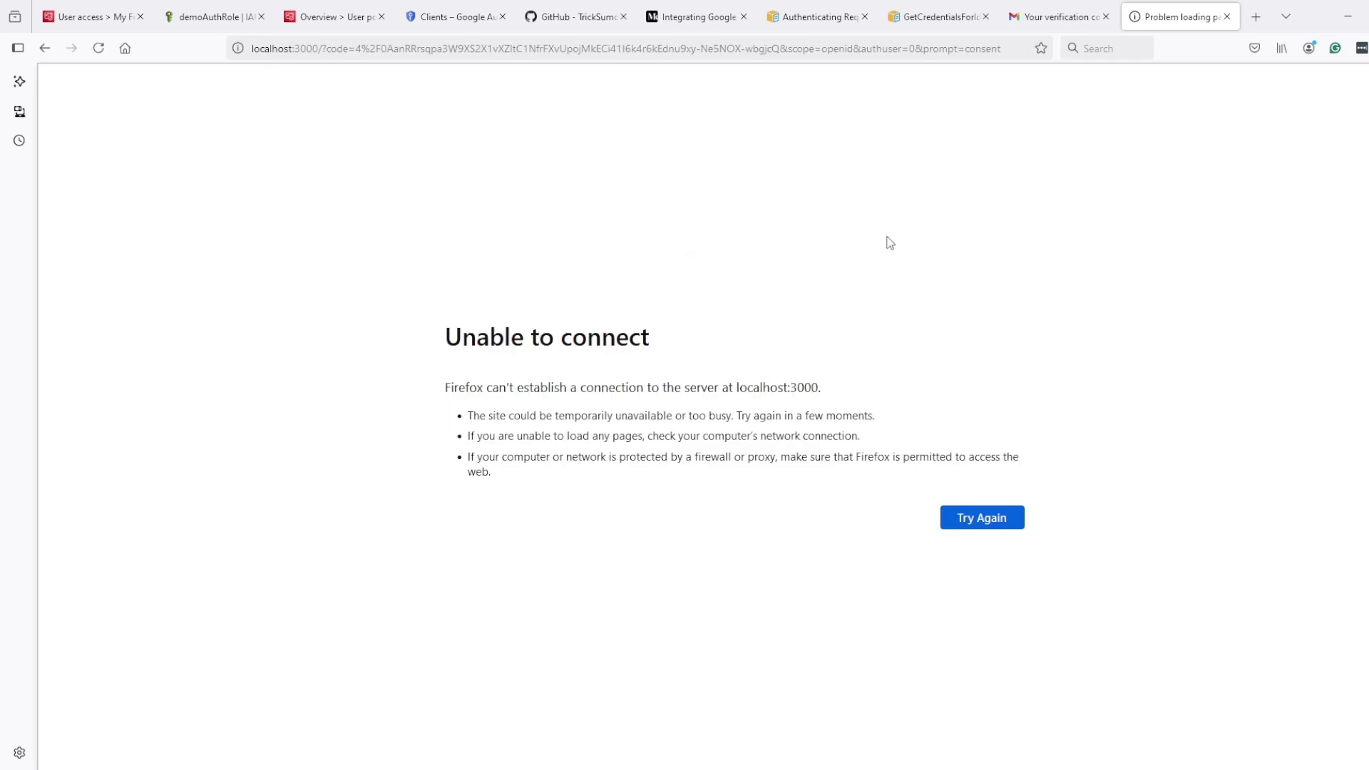
# - Paste the README's Google token request at the end of the Notepad notes and fill its code placeholder with the authorization code from the redirect URL
pyautogui.moveTo(356, 49); pyautogui.dragTo(780, 60)
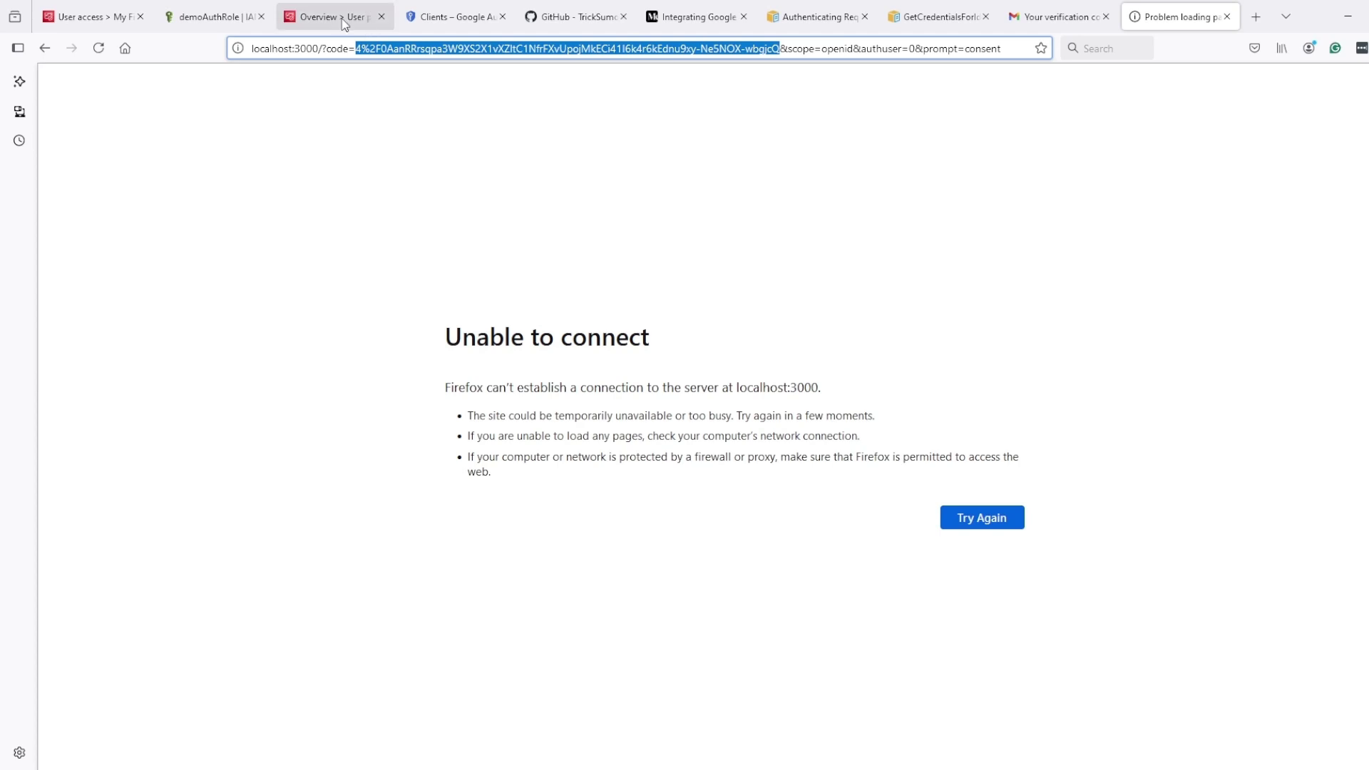
pyautogui.click(579, 17)
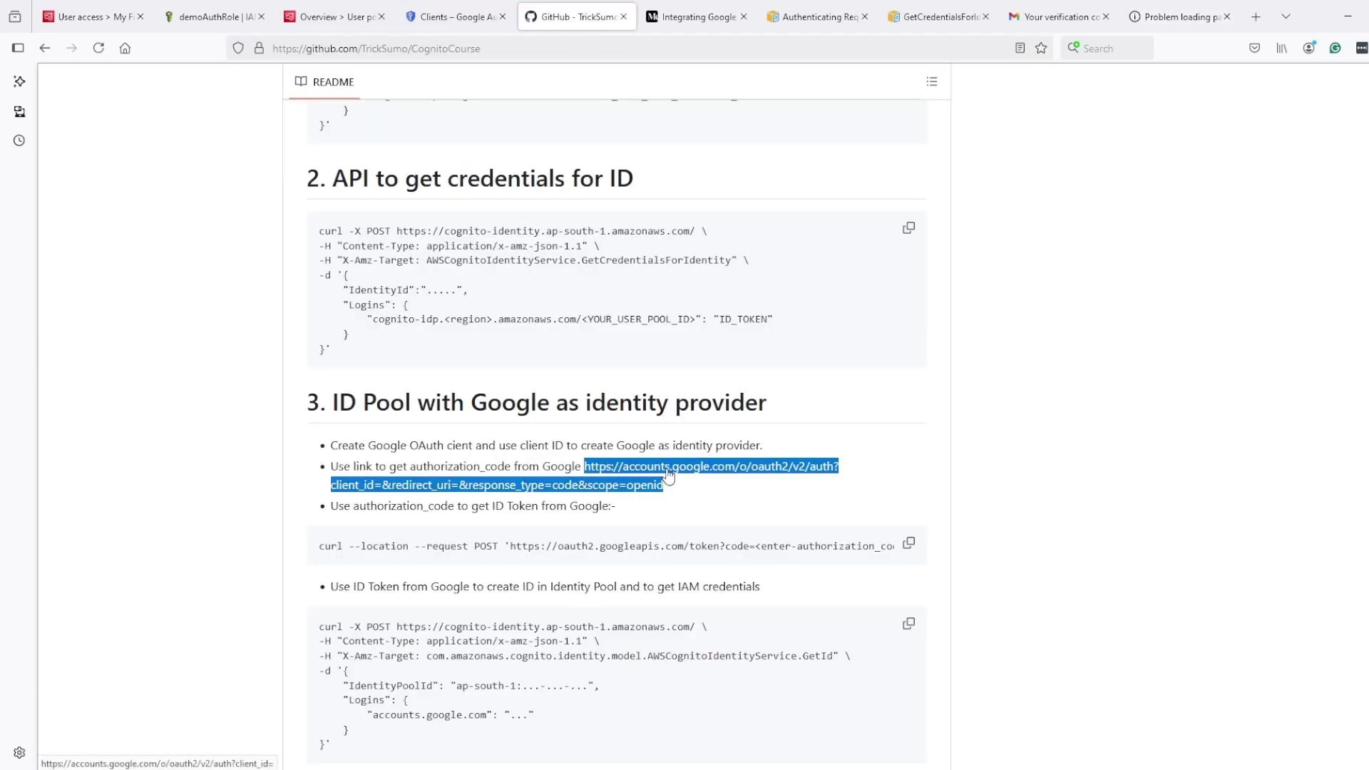
pyautogui.click(910, 545)
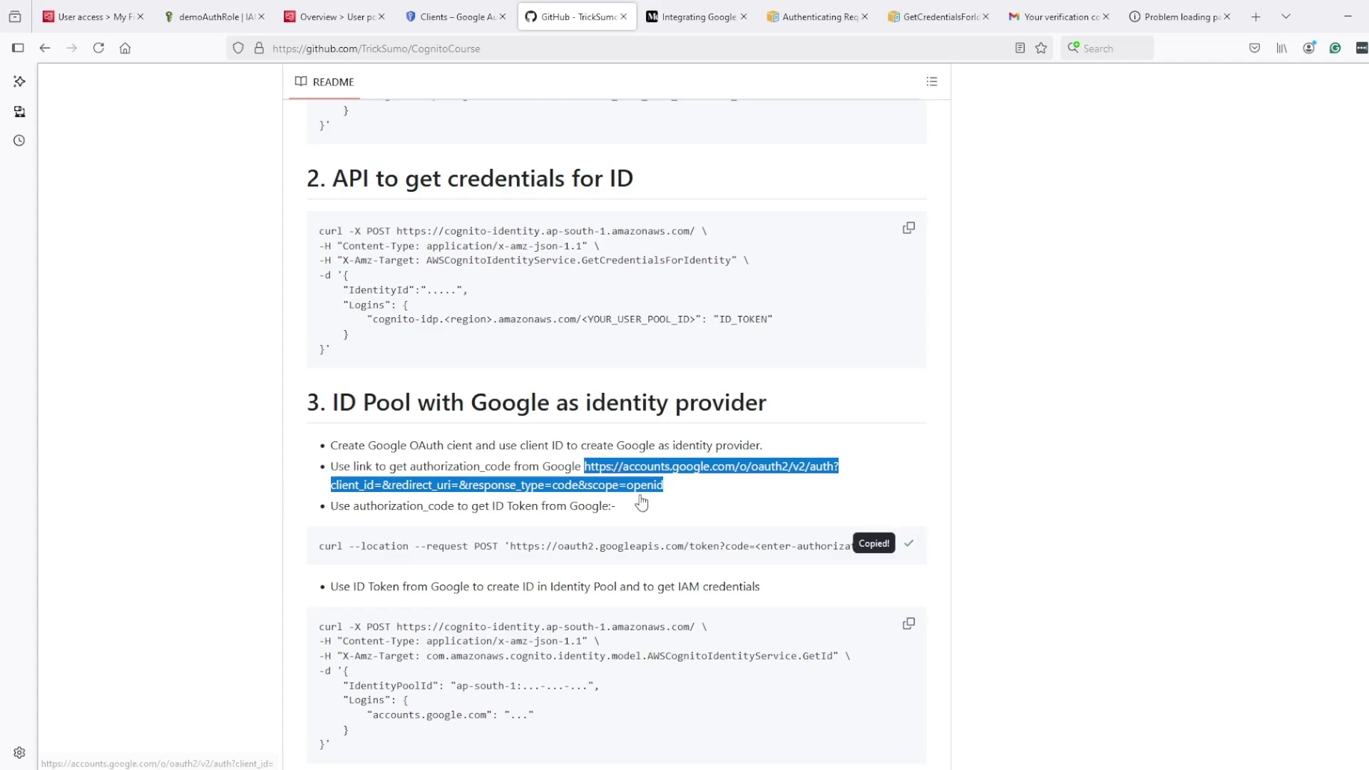
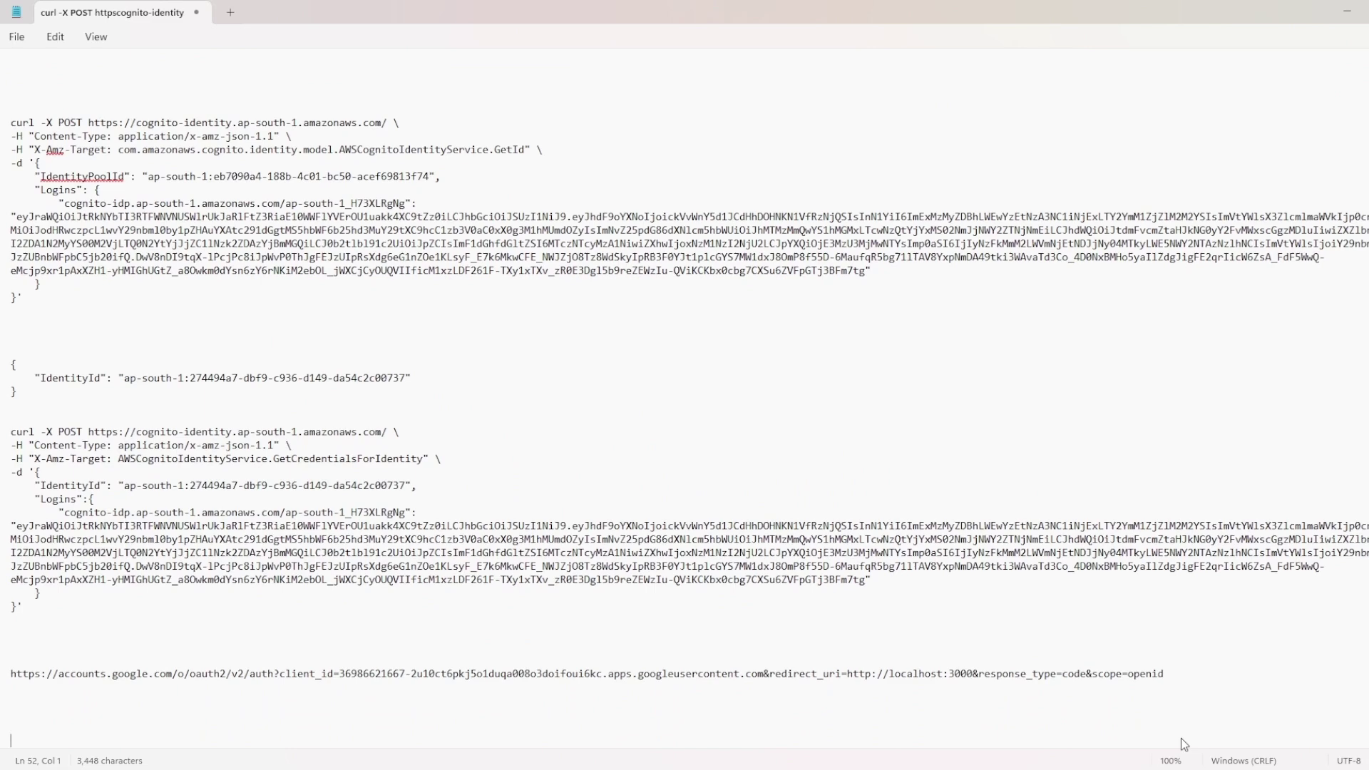
pyautogui.hotkey('ctrl', 'v')
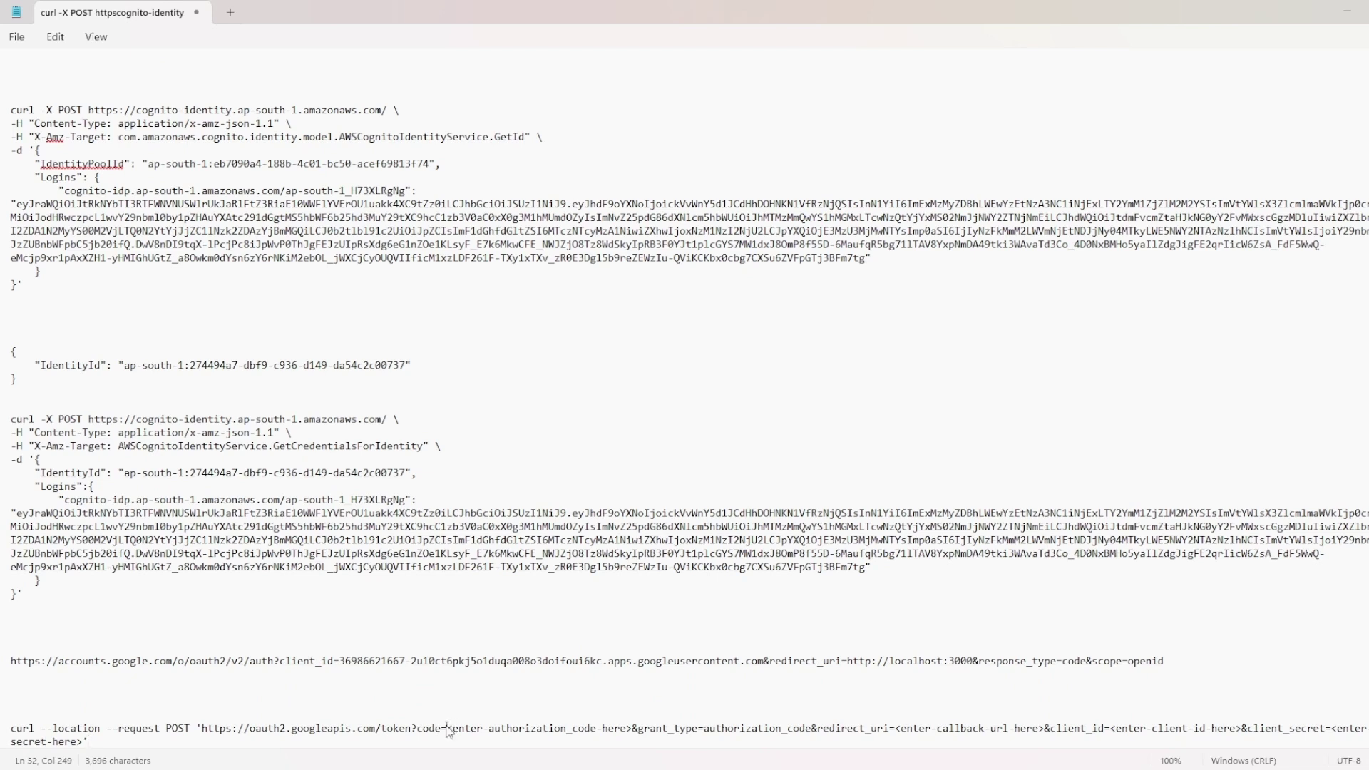
pyautogui.moveTo(447, 728); pyautogui.dragTo(637, 738)
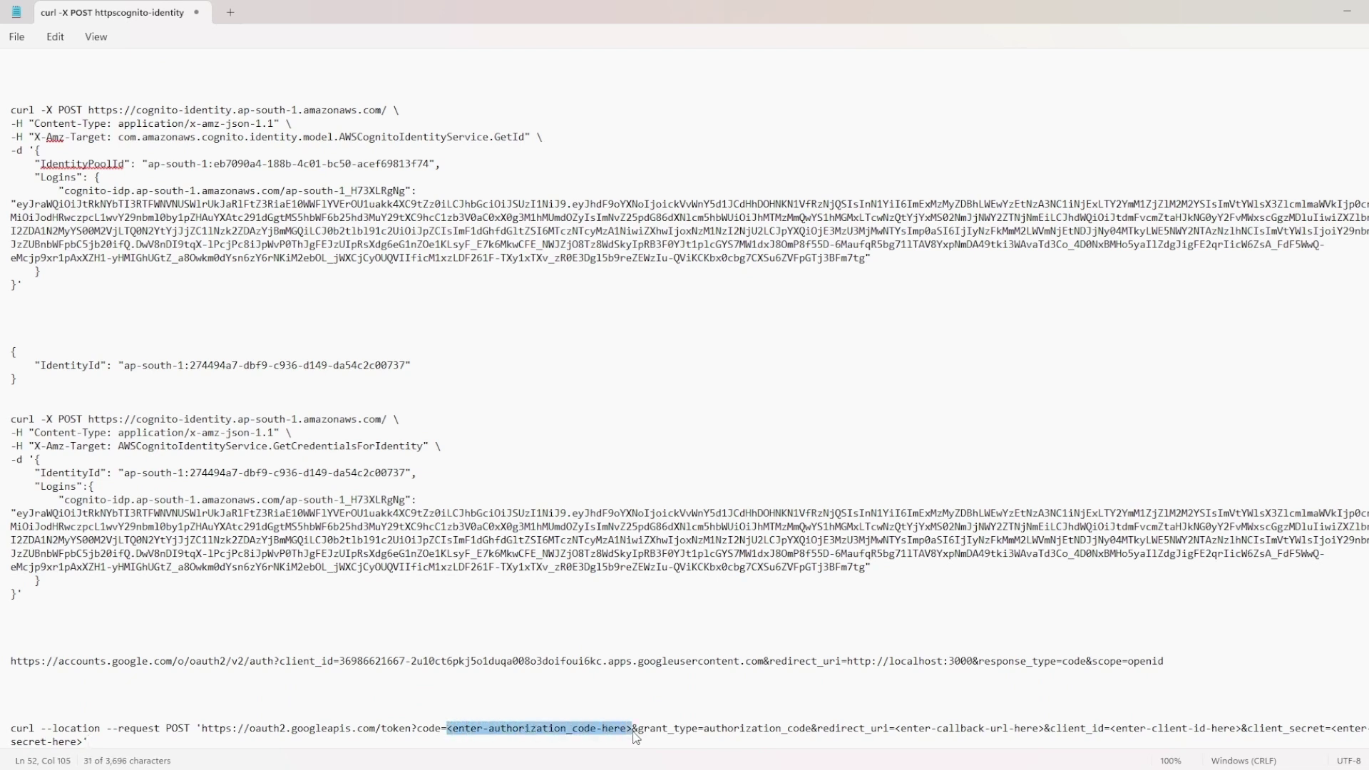
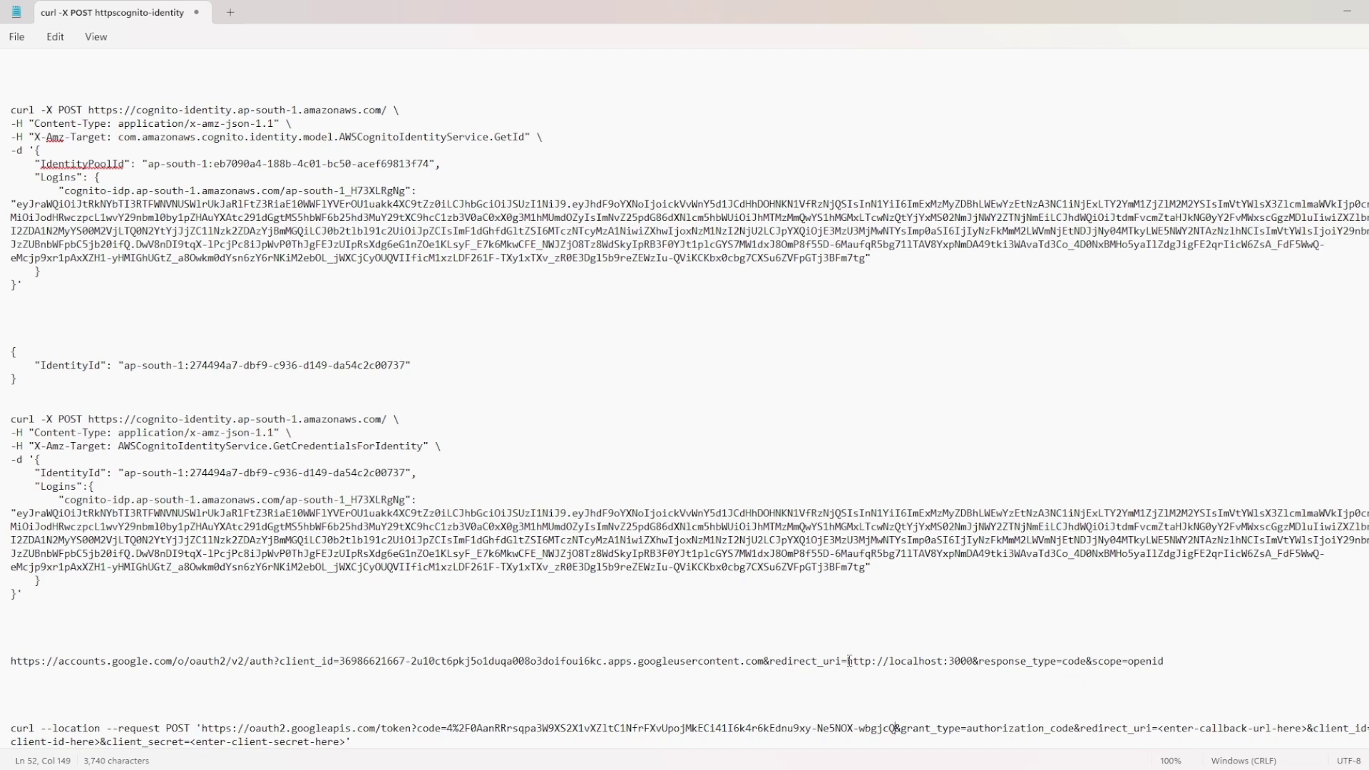
pyautogui.moveTo(848, 661); pyautogui.dragTo(977, 670)
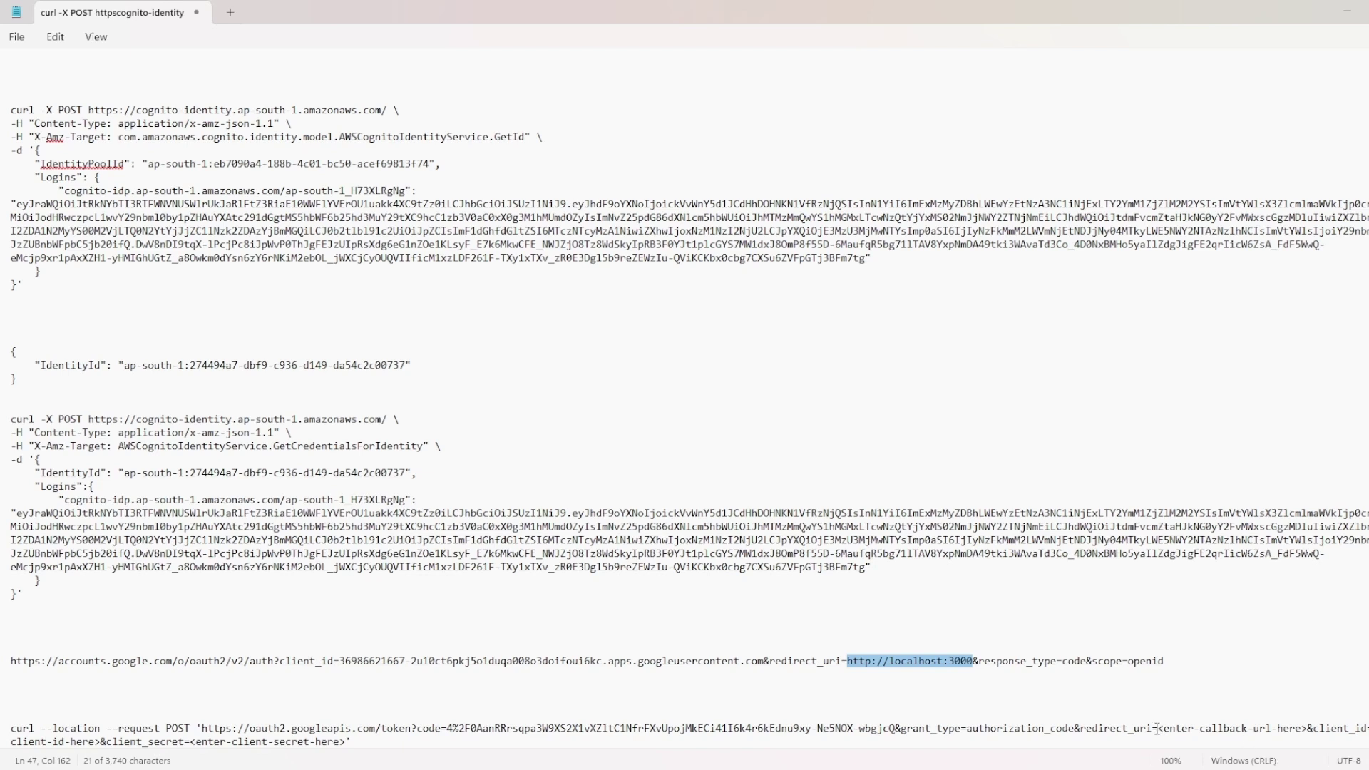
pyautogui.moveTo(1157, 728); pyautogui.dragTo(1304, 741)
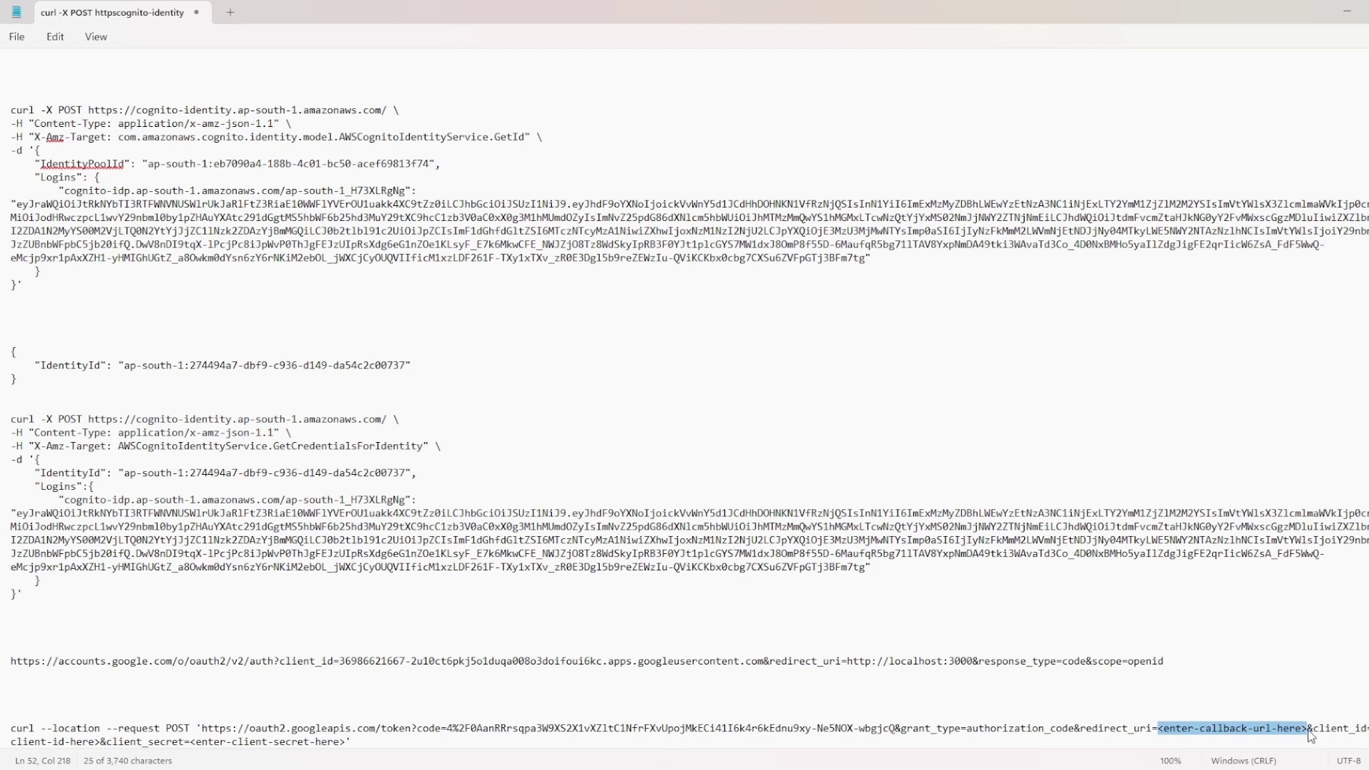
pyautogui.write('http://localhost:3000')
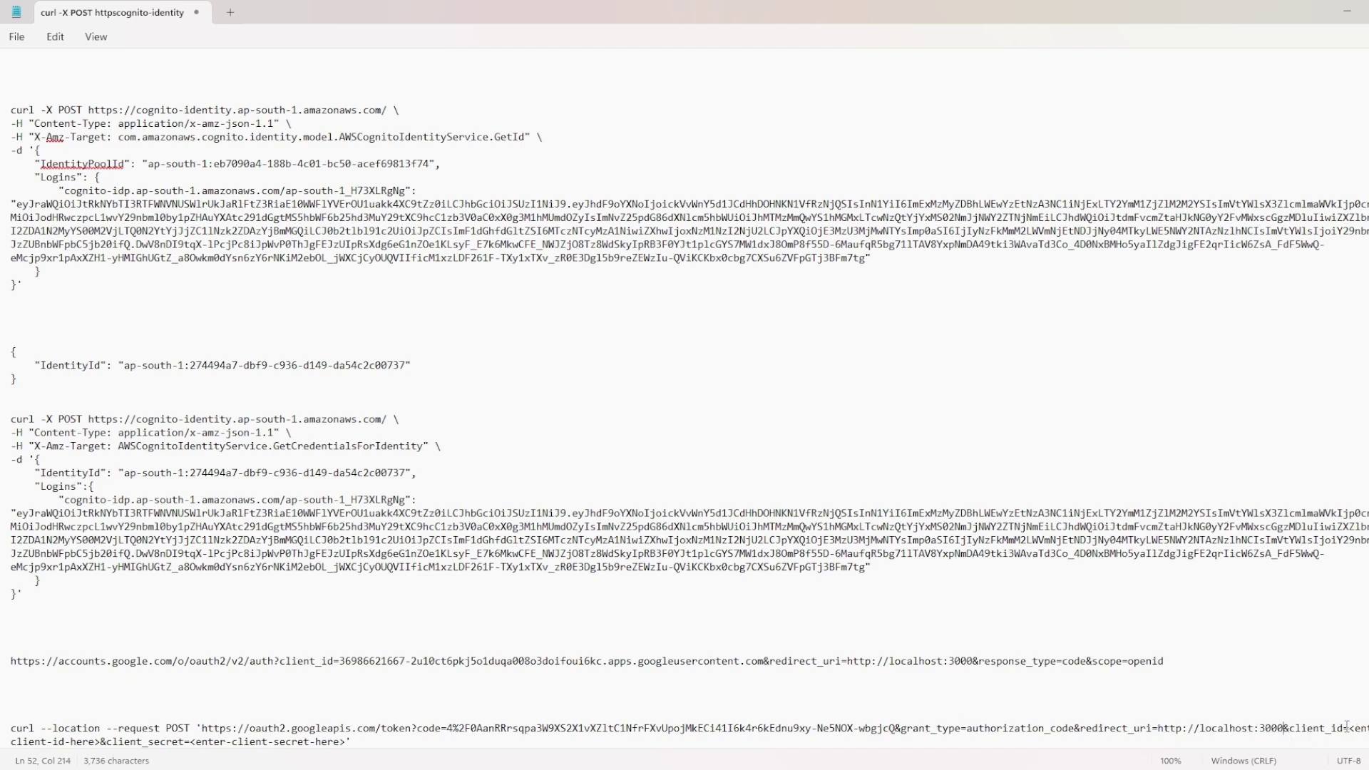
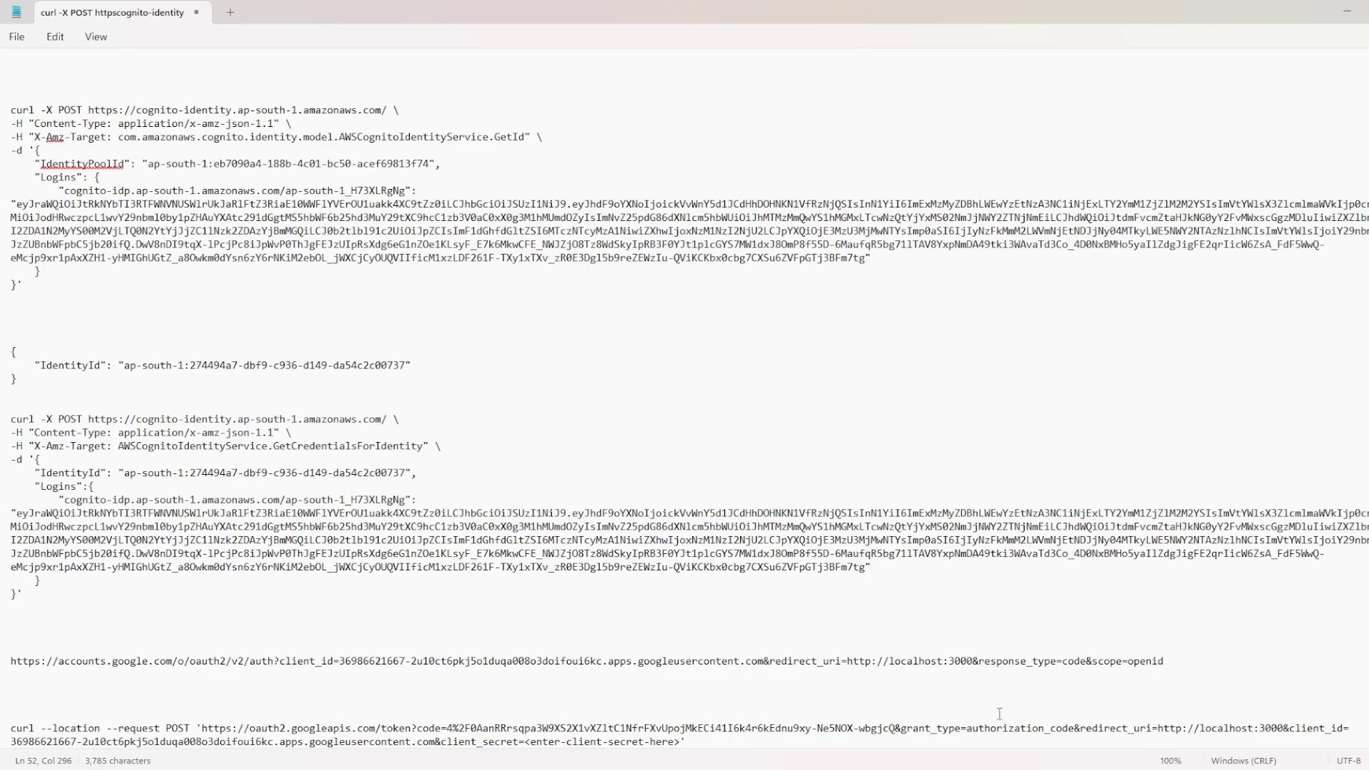
# - Copy the client secret of Web client 1 from Google Cloud and paste it over the client_secret placeholder in the Notepad token request
pyautogui.hotkey('alt', 'Tab')
pyautogui.click(467, 18)
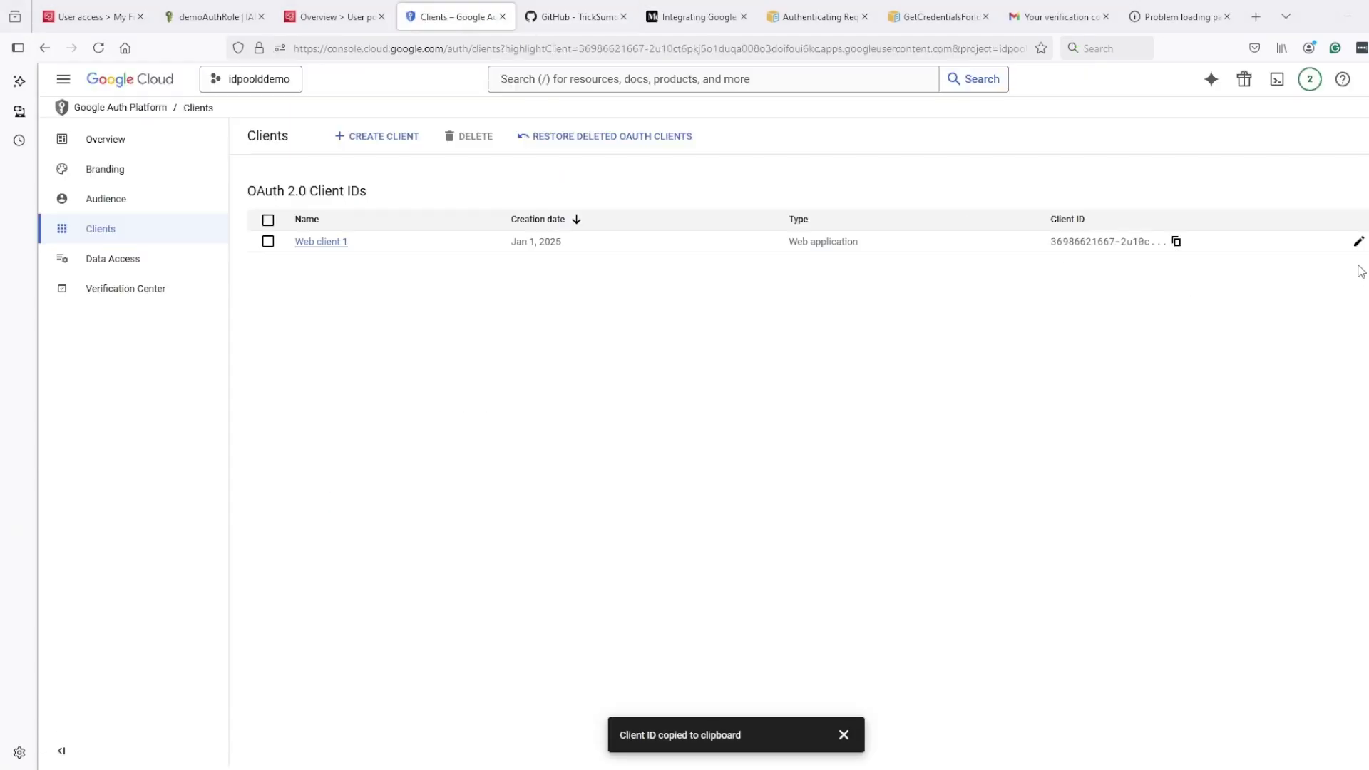
pyautogui.click(1359, 241)
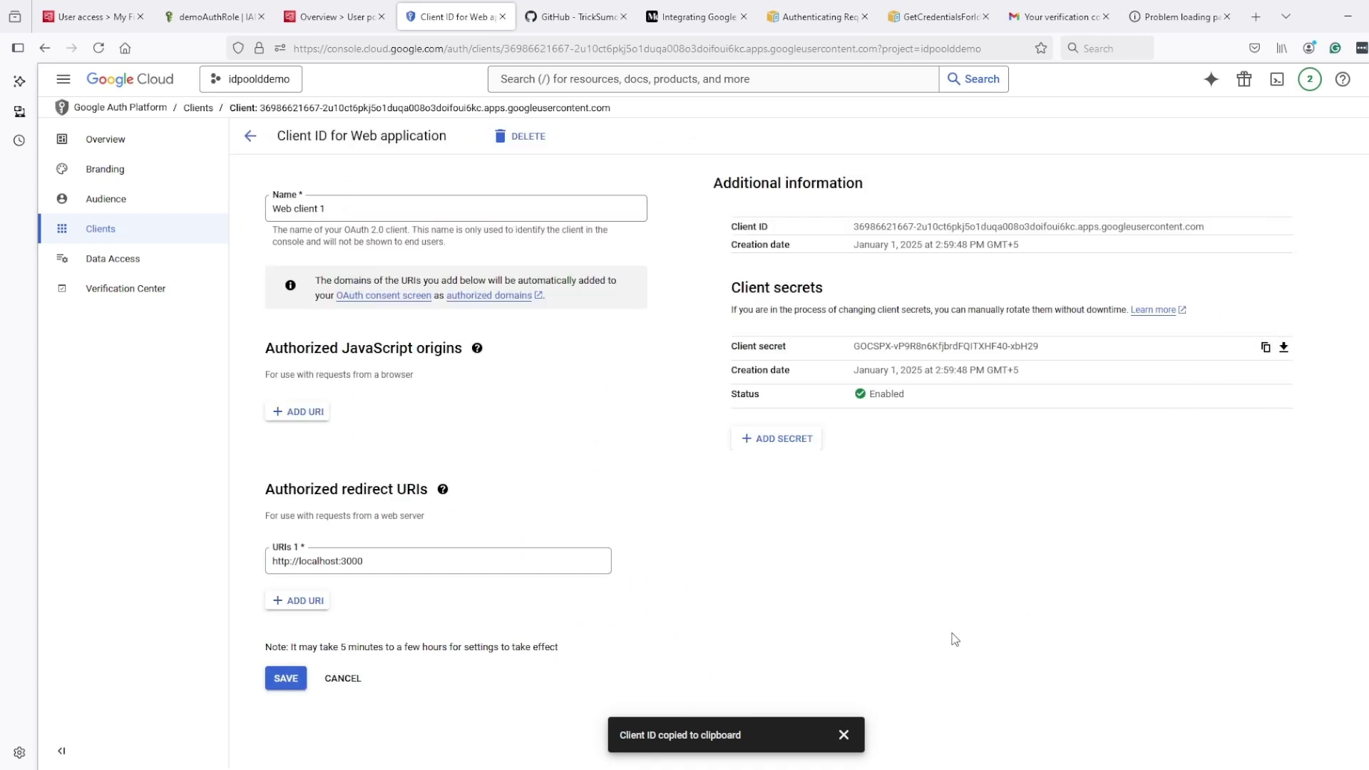
pyautogui.hotkey('alt', 'Tab')
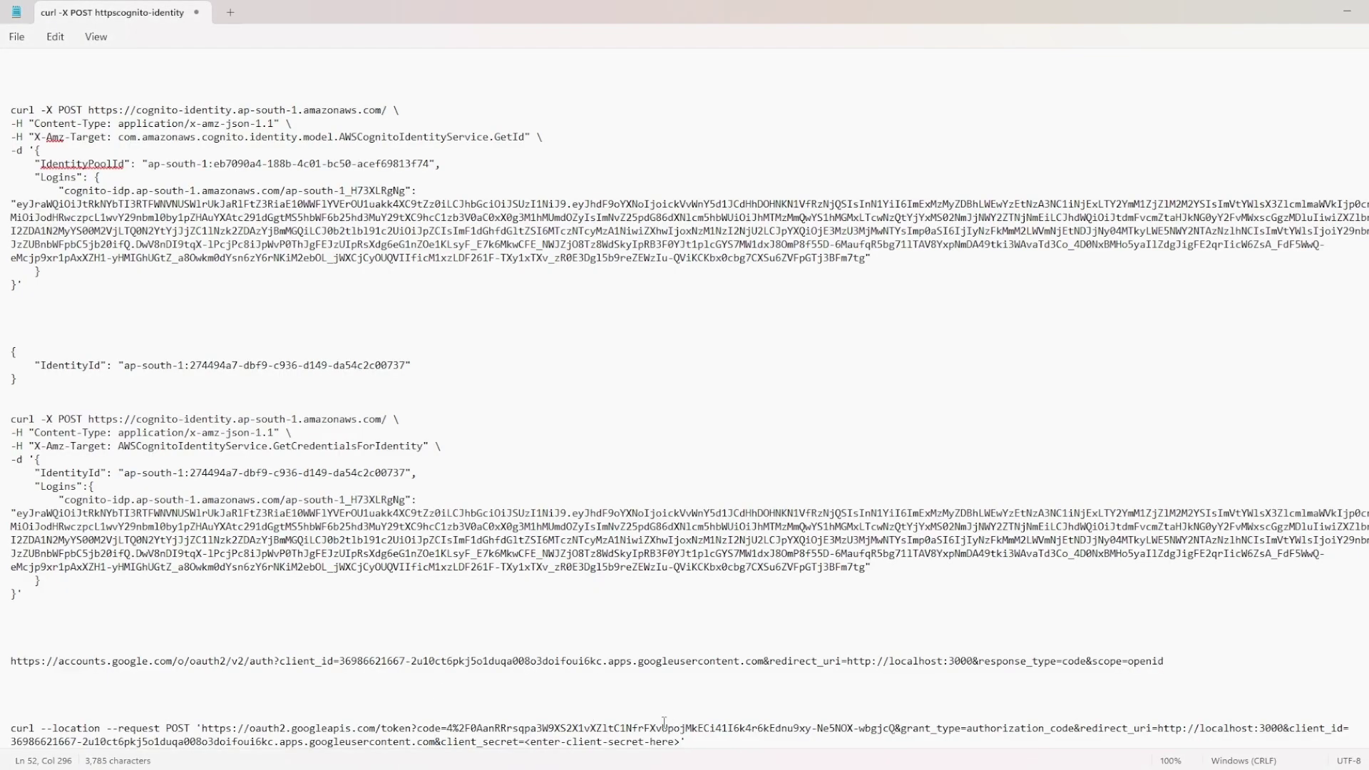
pyautogui.moveTo(681, 742); pyautogui.dragTo(528, 751)
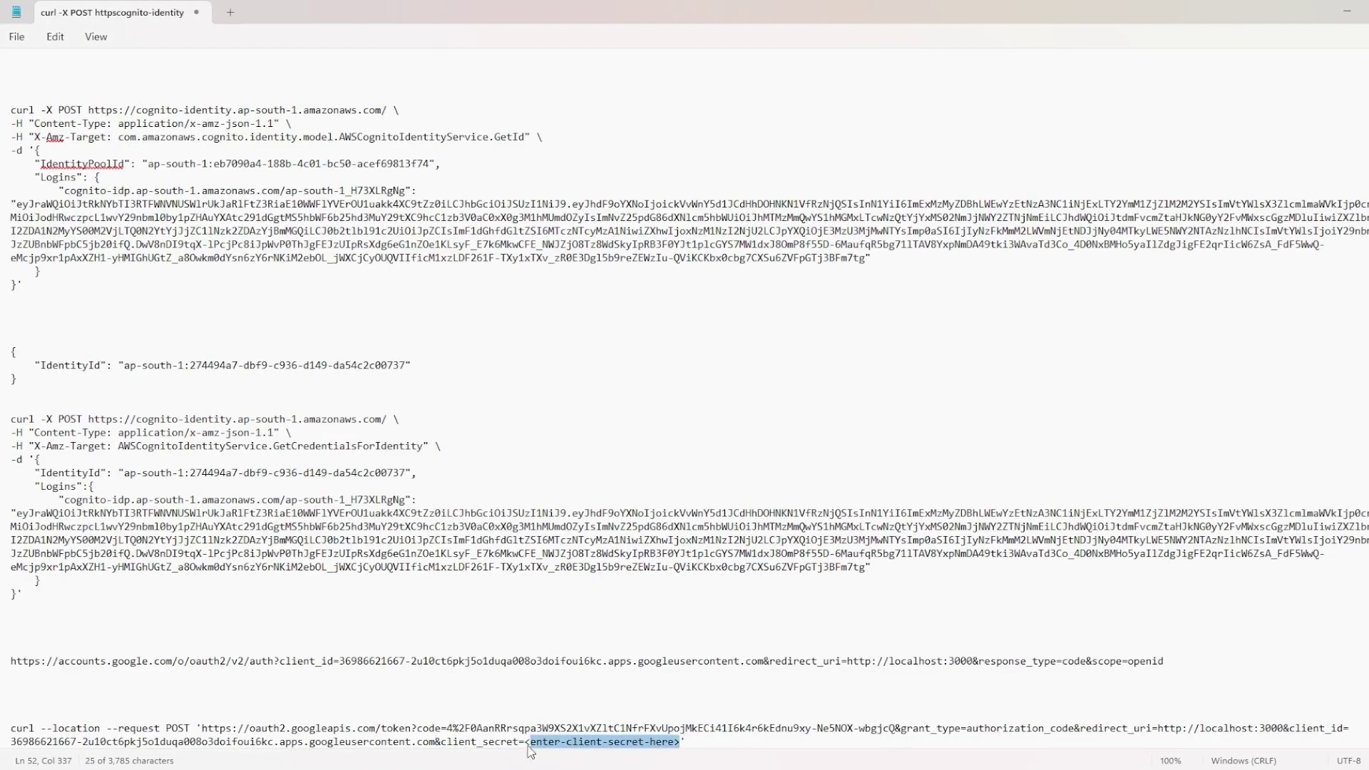
pyautogui.press('BackSpace')
pyautogui.press('BackSpace')
pyautogui.hotkey('ctrl', 'v')
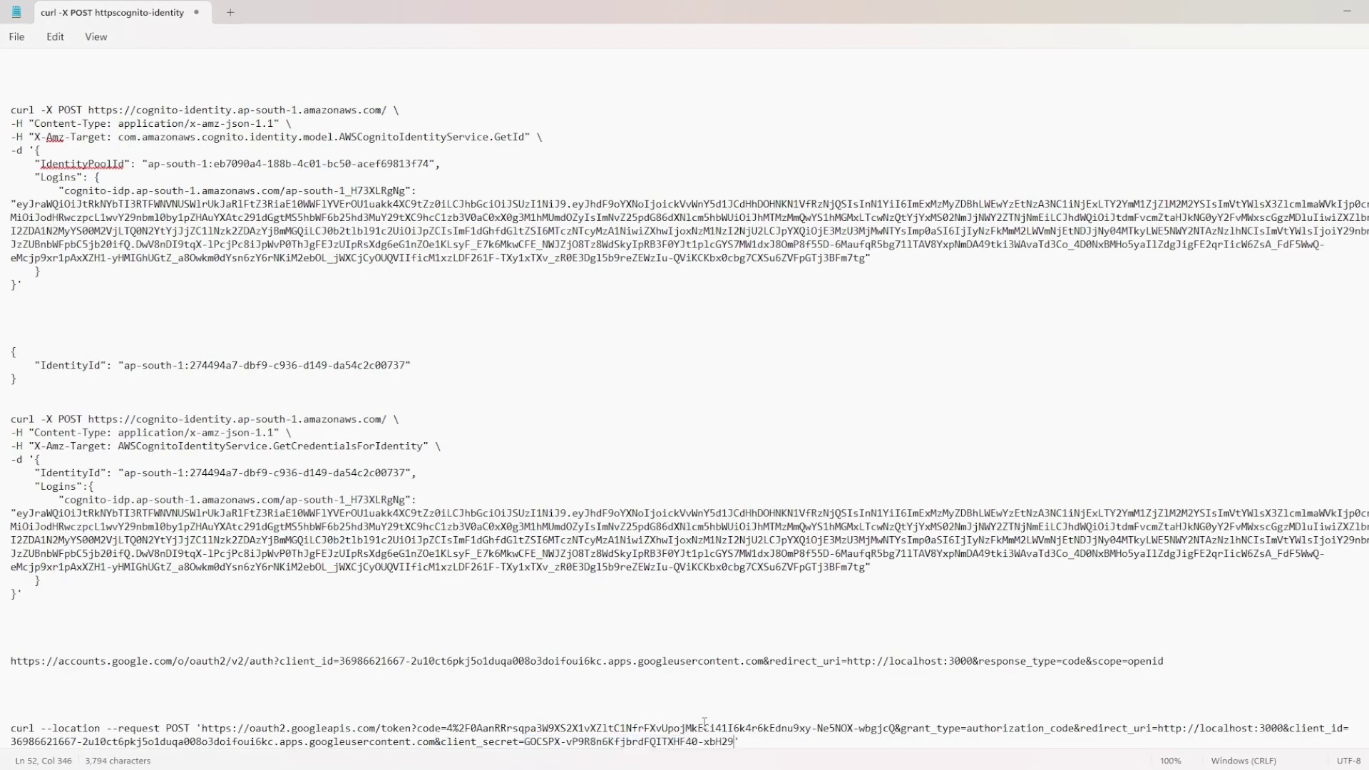
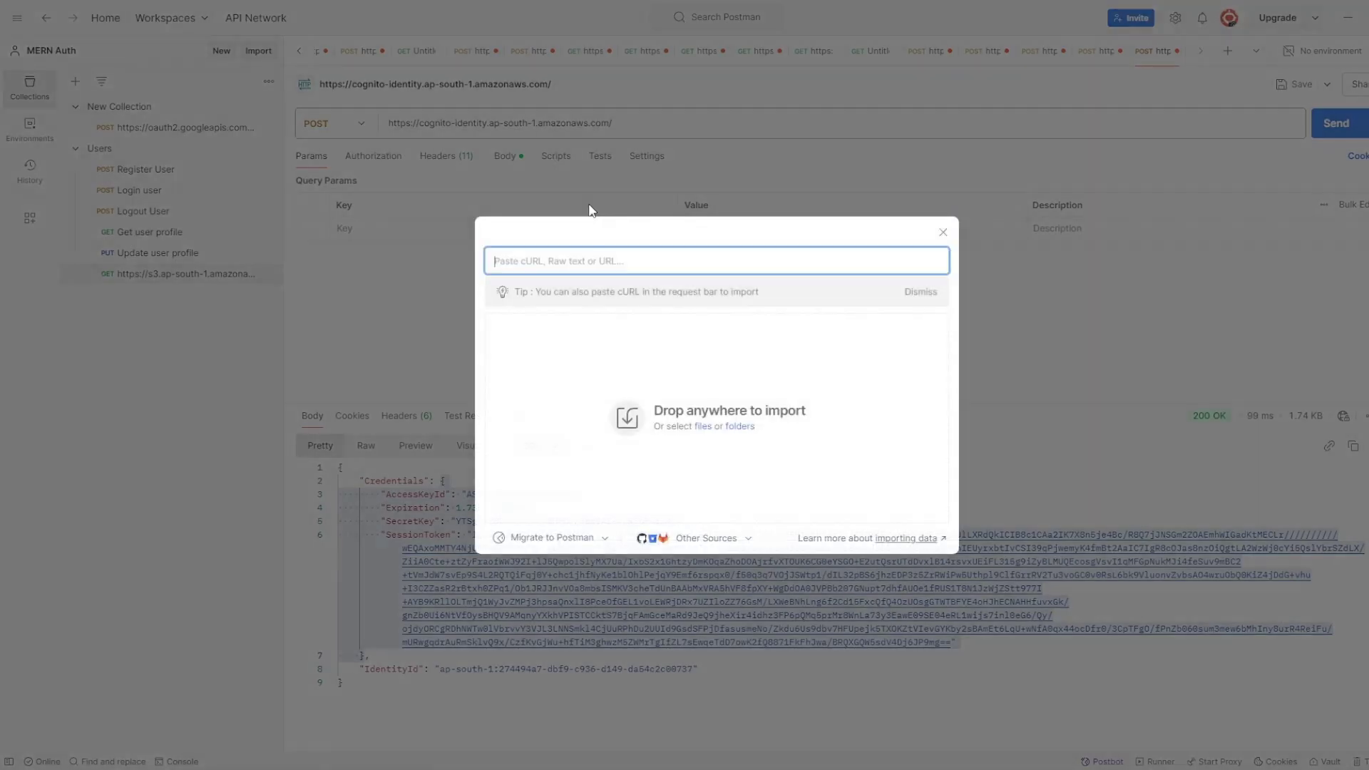
# - Import the token request cURL, including its authorization code and client secret, into Postman without saving it and send the request
pyautogui.hotkey('ctrl', 'v')
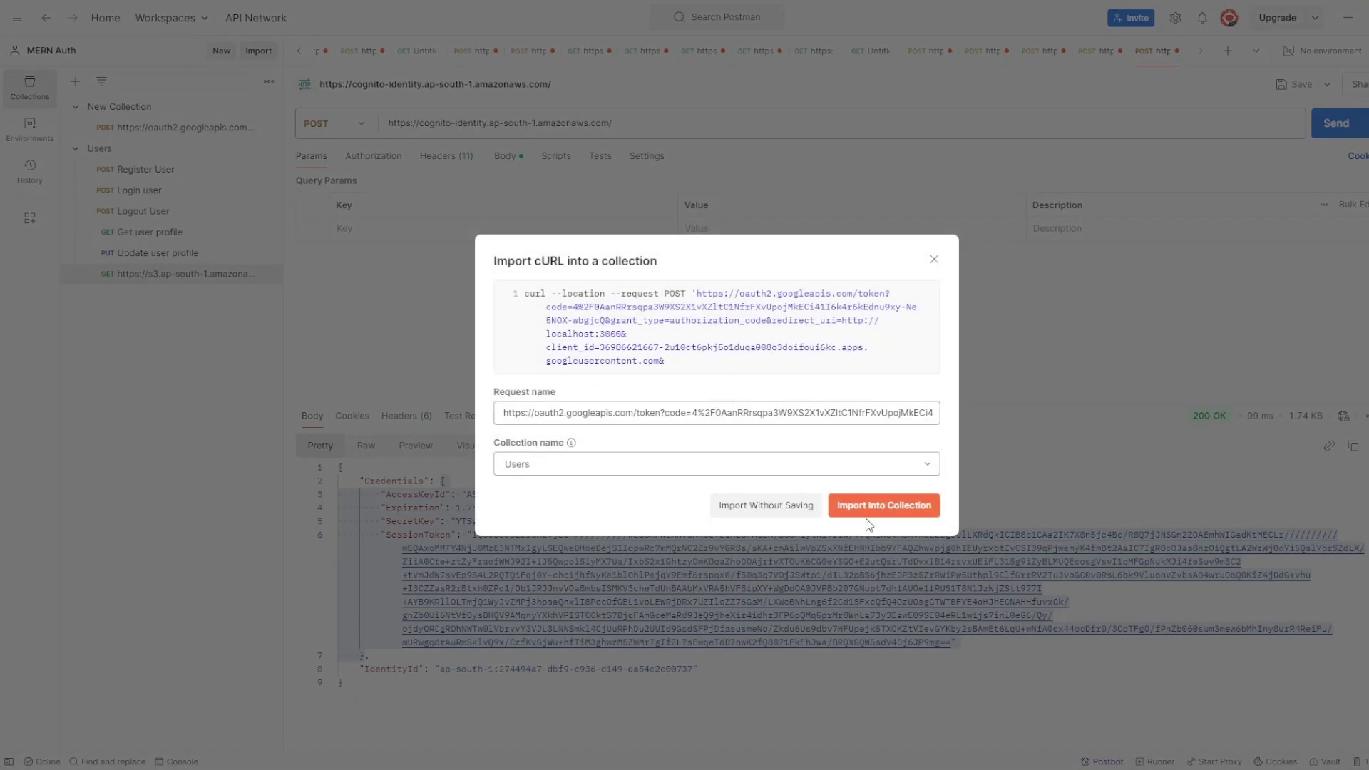
pyautogui.click(742, 507)
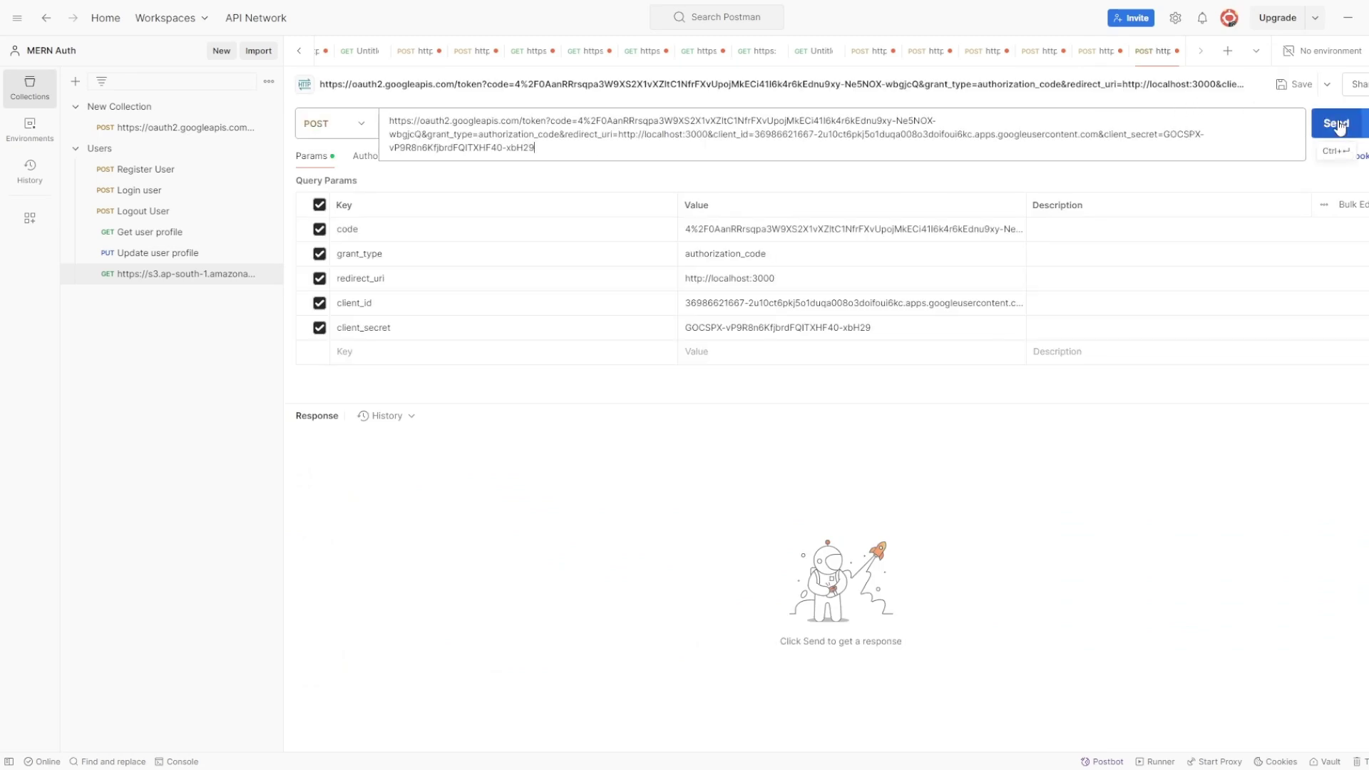
pyautogui.click(689, 437)
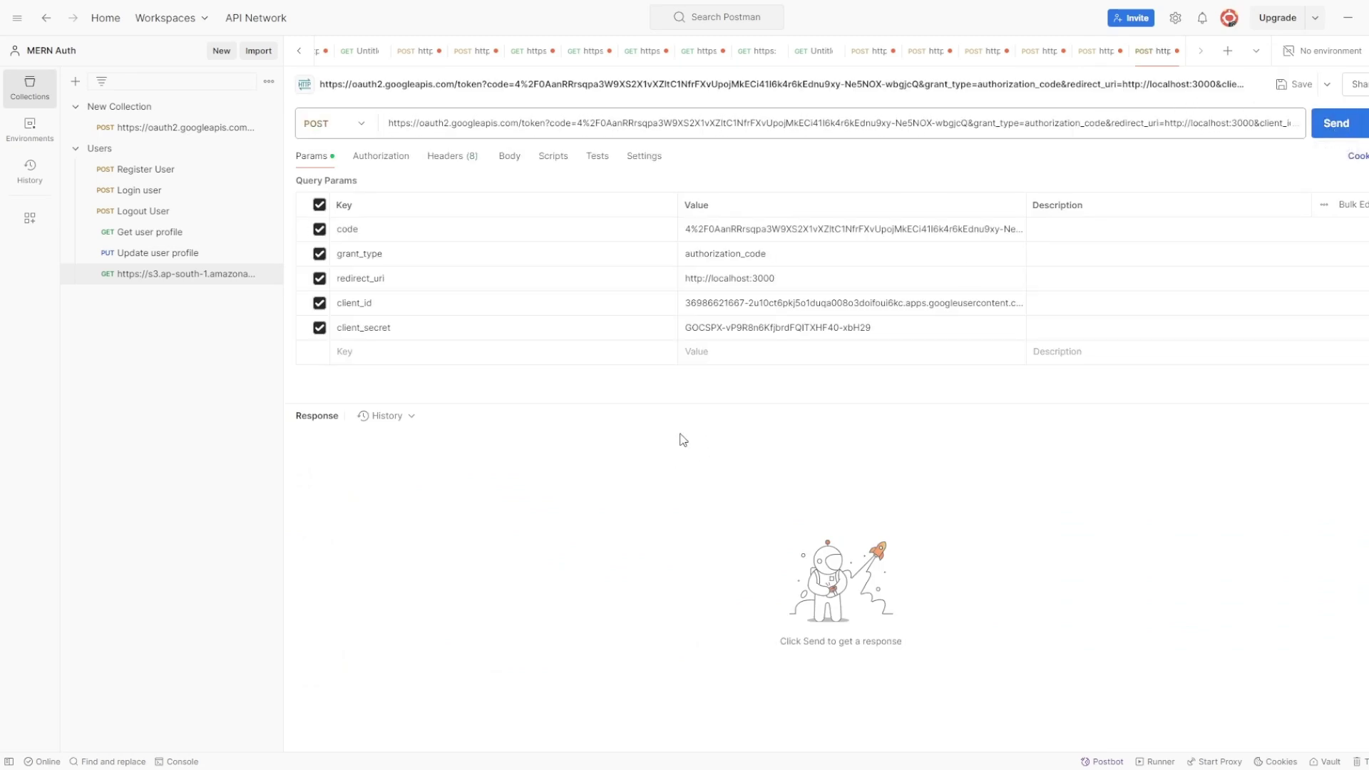
pyautogui.click(1336, 124)
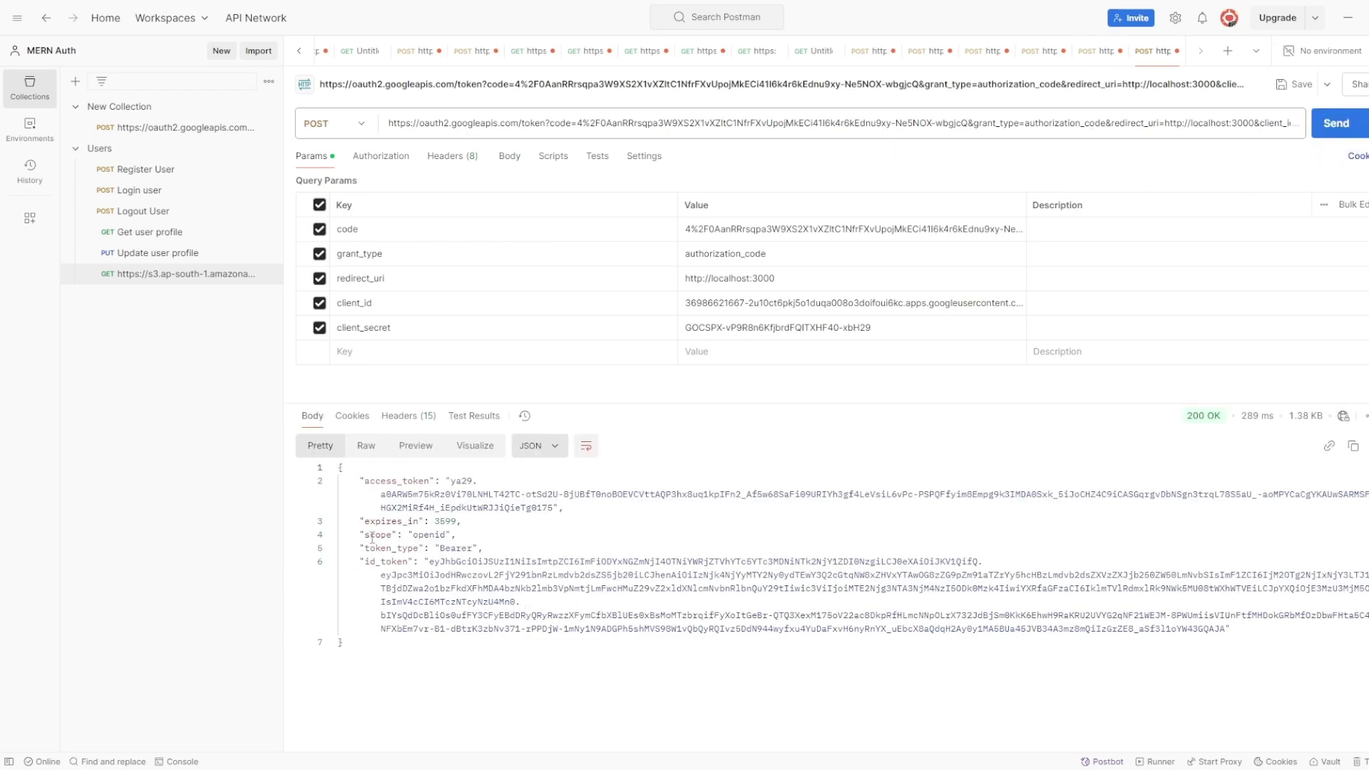
# - Copy the id_token value from the Postman response and paste the token below the token request in the Notepad notes
pyautogui.moveTo(477, 549); pyautogui.dragTo(339, 521)
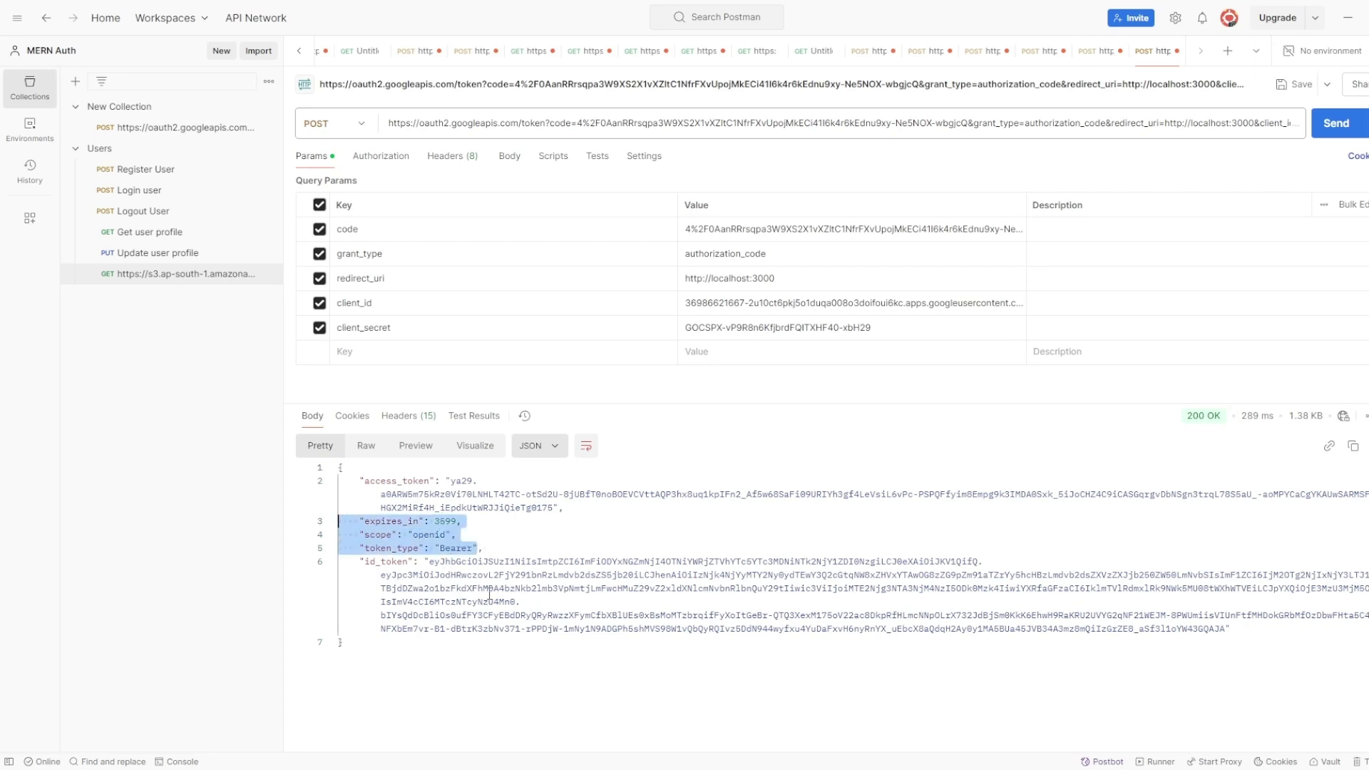
pyautogui.moveTo(429, 563); pyautogui.dragTo(1227, 628)
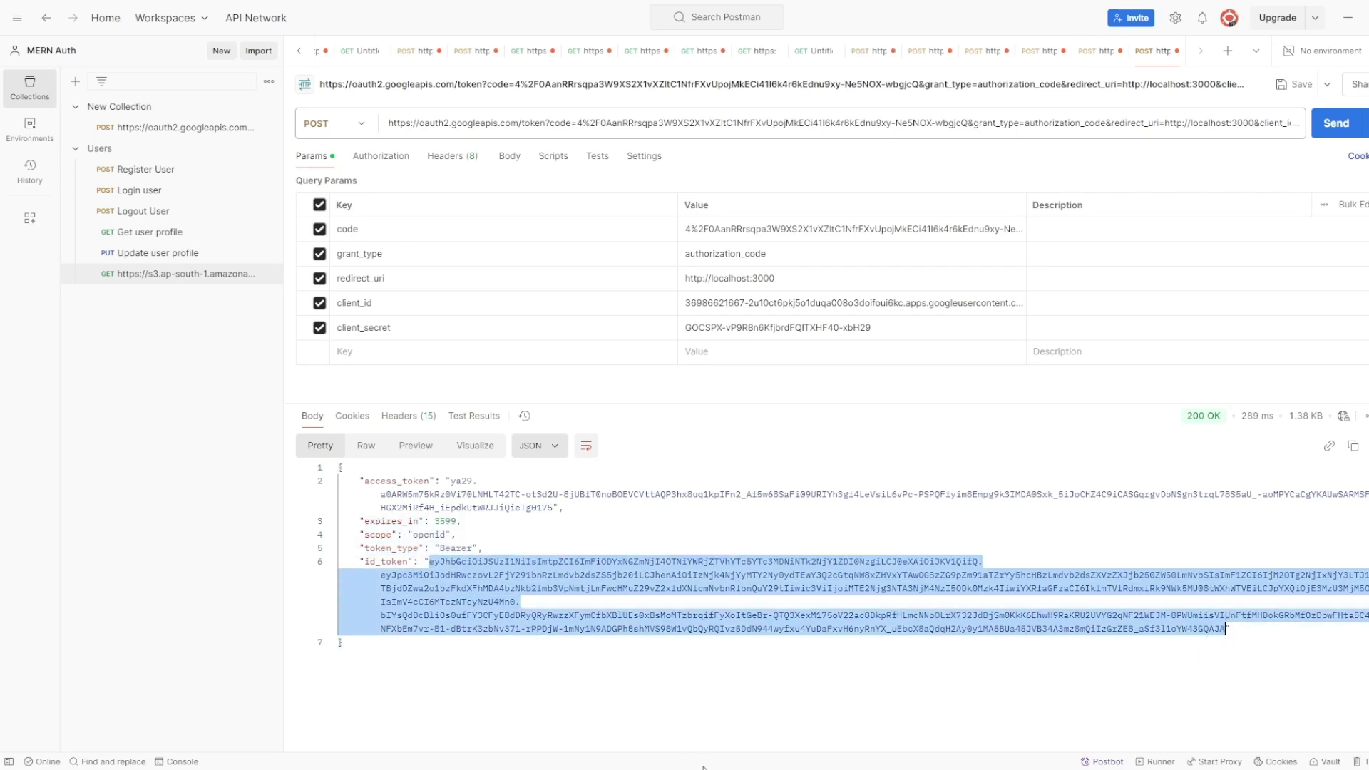
pyautogui.hotkey('alt', 'Tab')
pyautogui.click(779, 742)
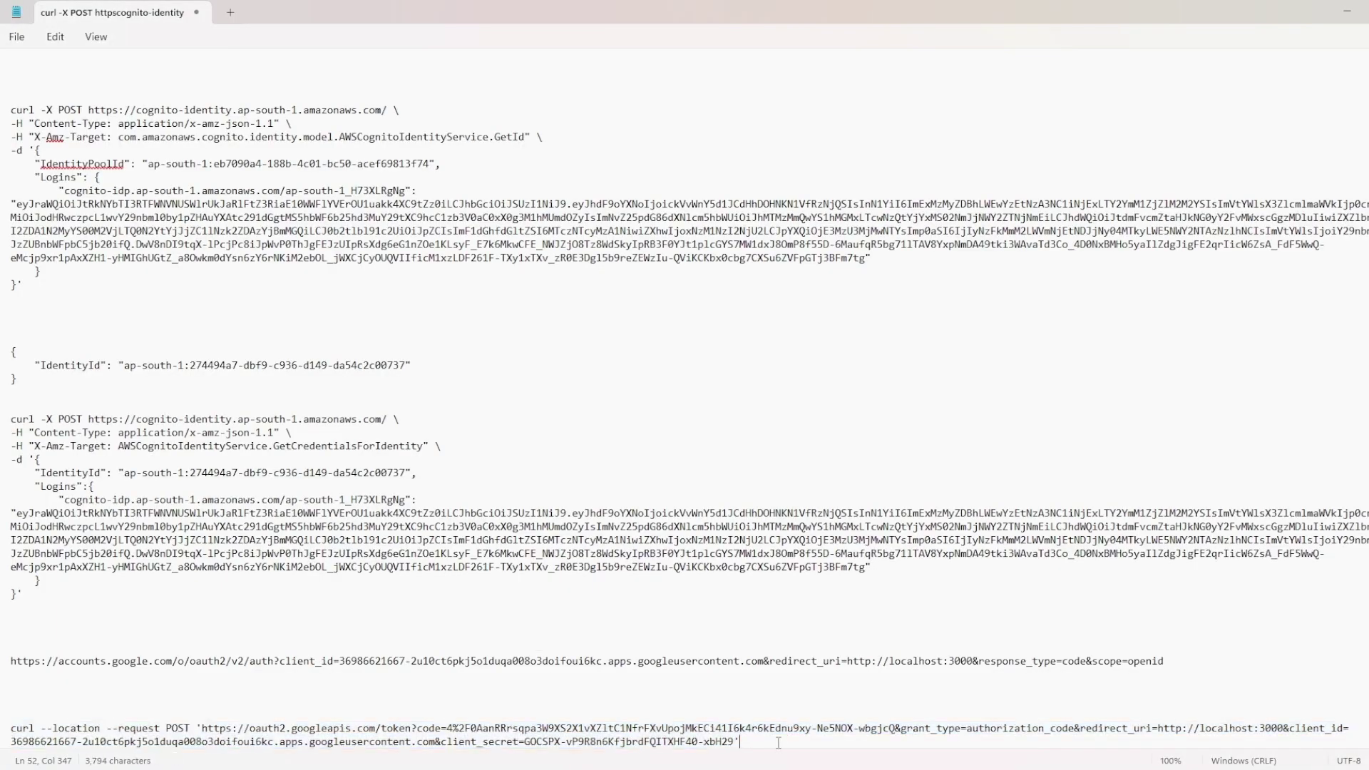
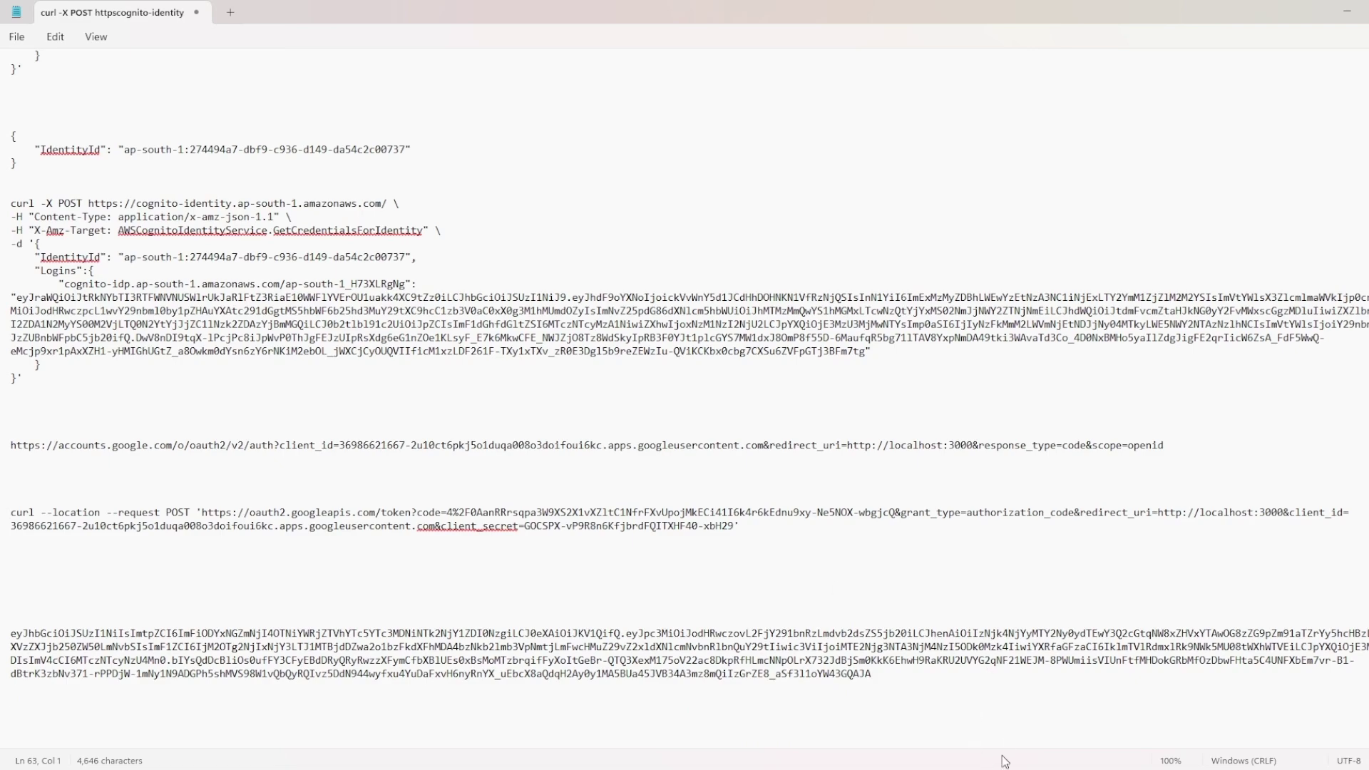
# - Copy the GetId request for authenticated Cognito users from the CognitoCourse README and paste it at the end of the Notepad notes
pyautogui.hotkey('alt', 'Tab')
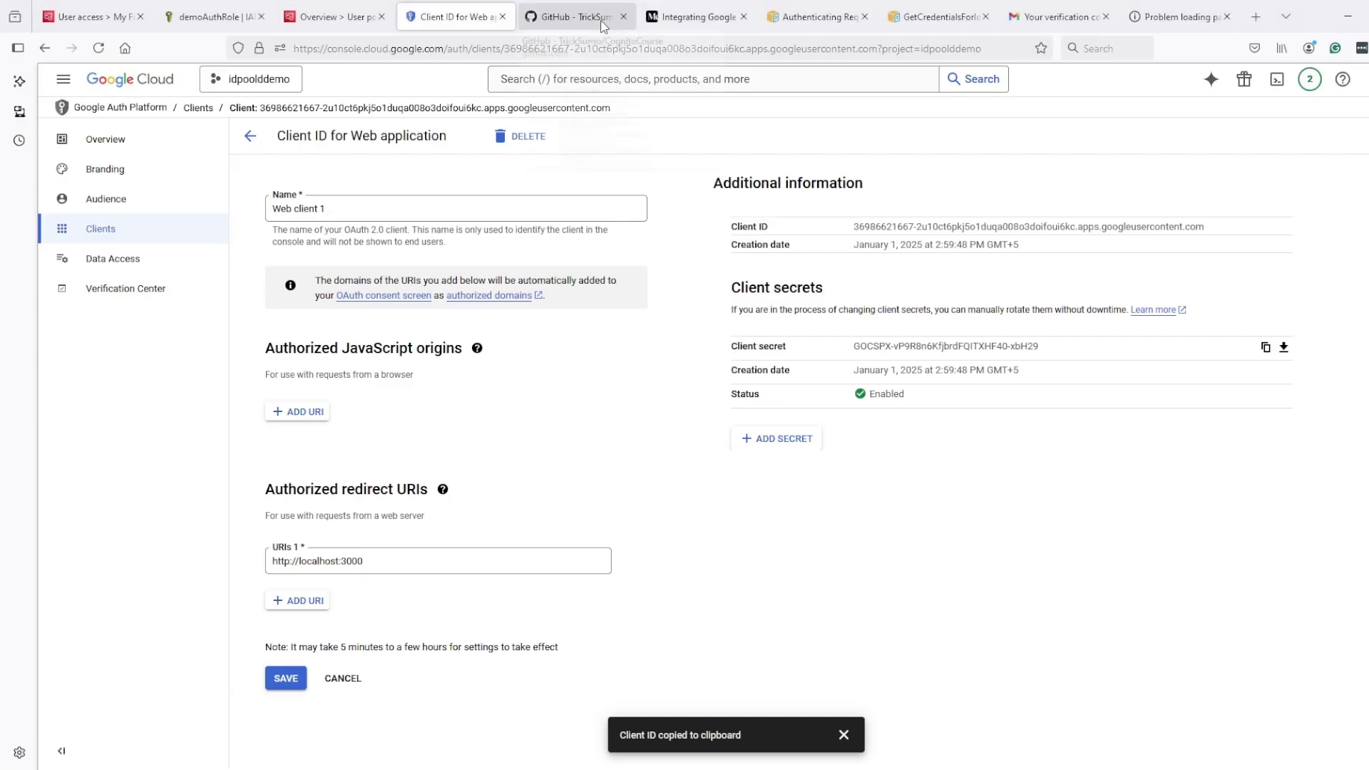
pyautogui.click(571, 16)
pyautogui.scroll(6, 717, 531)
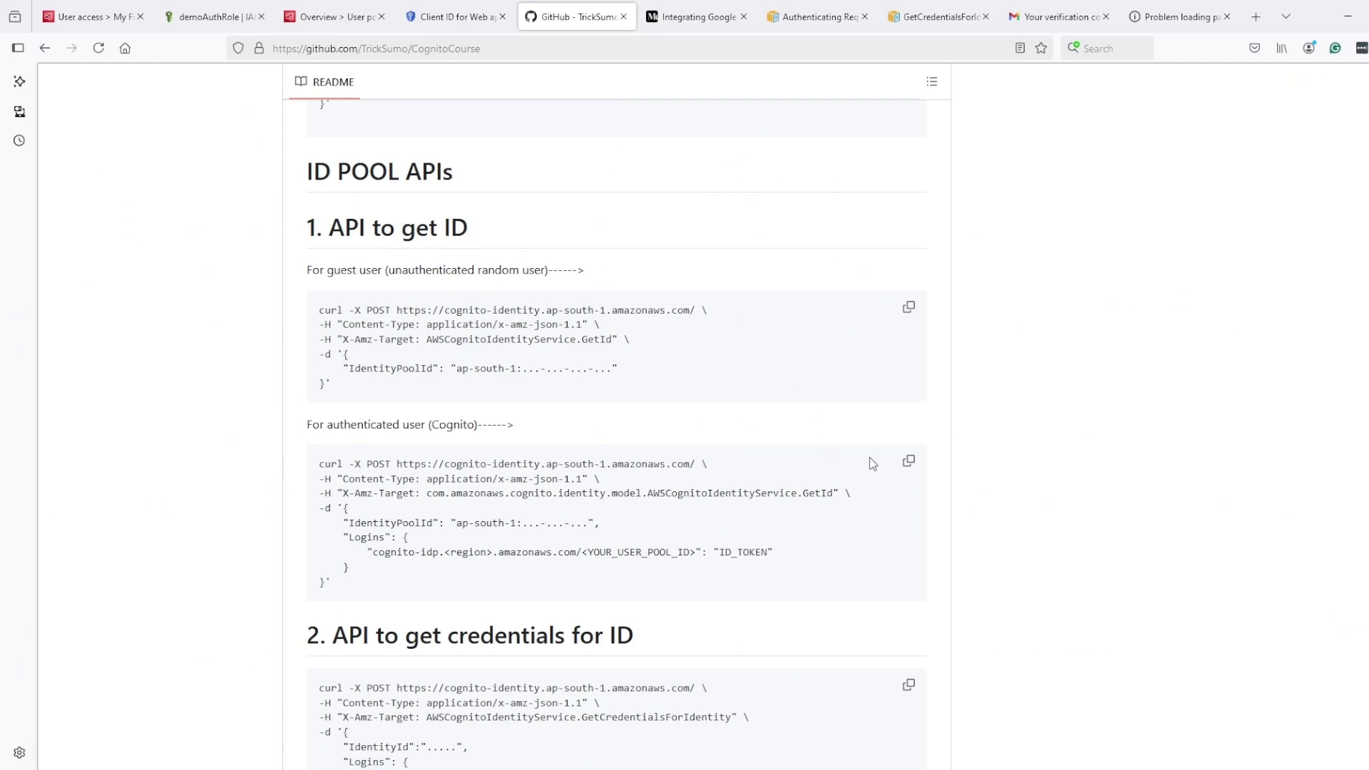
pyautogui.click(908, 462)
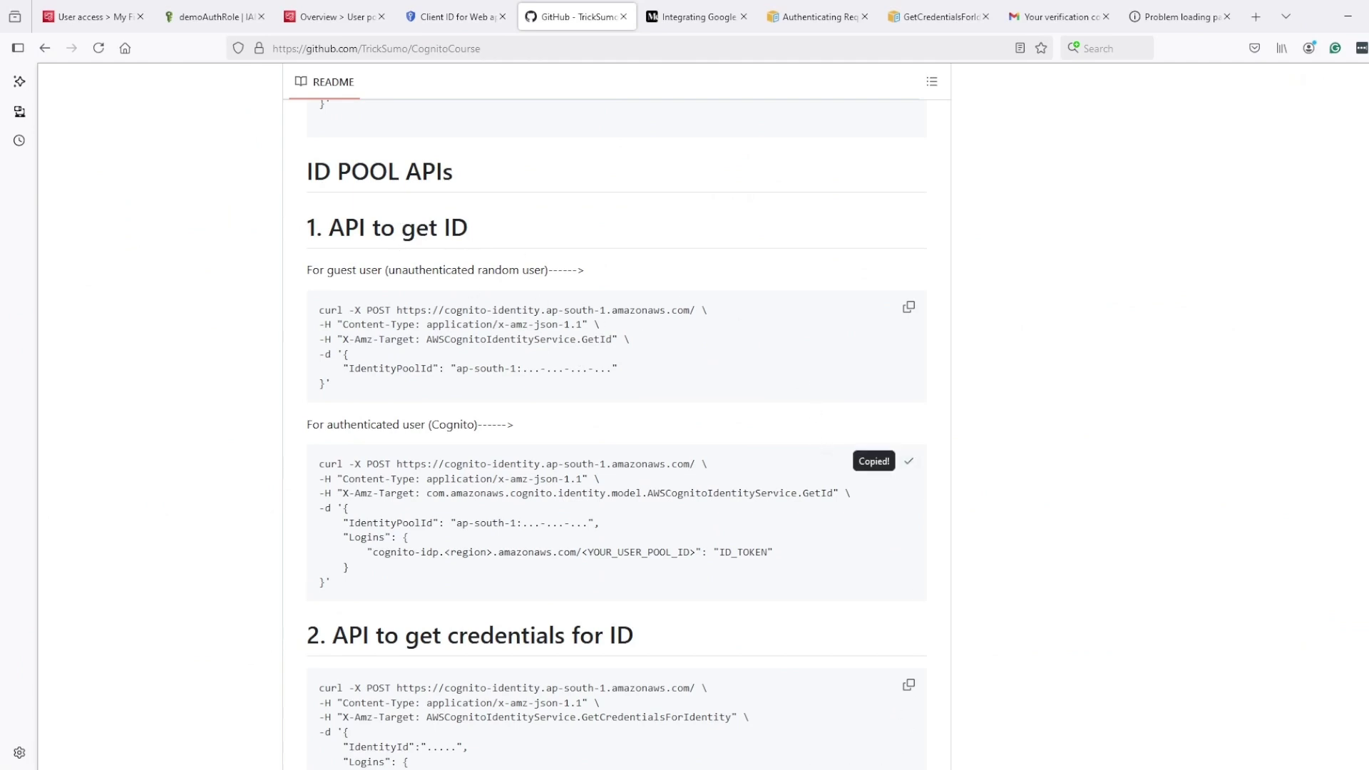
pyautogui.hotkey('alt', 'Tab')
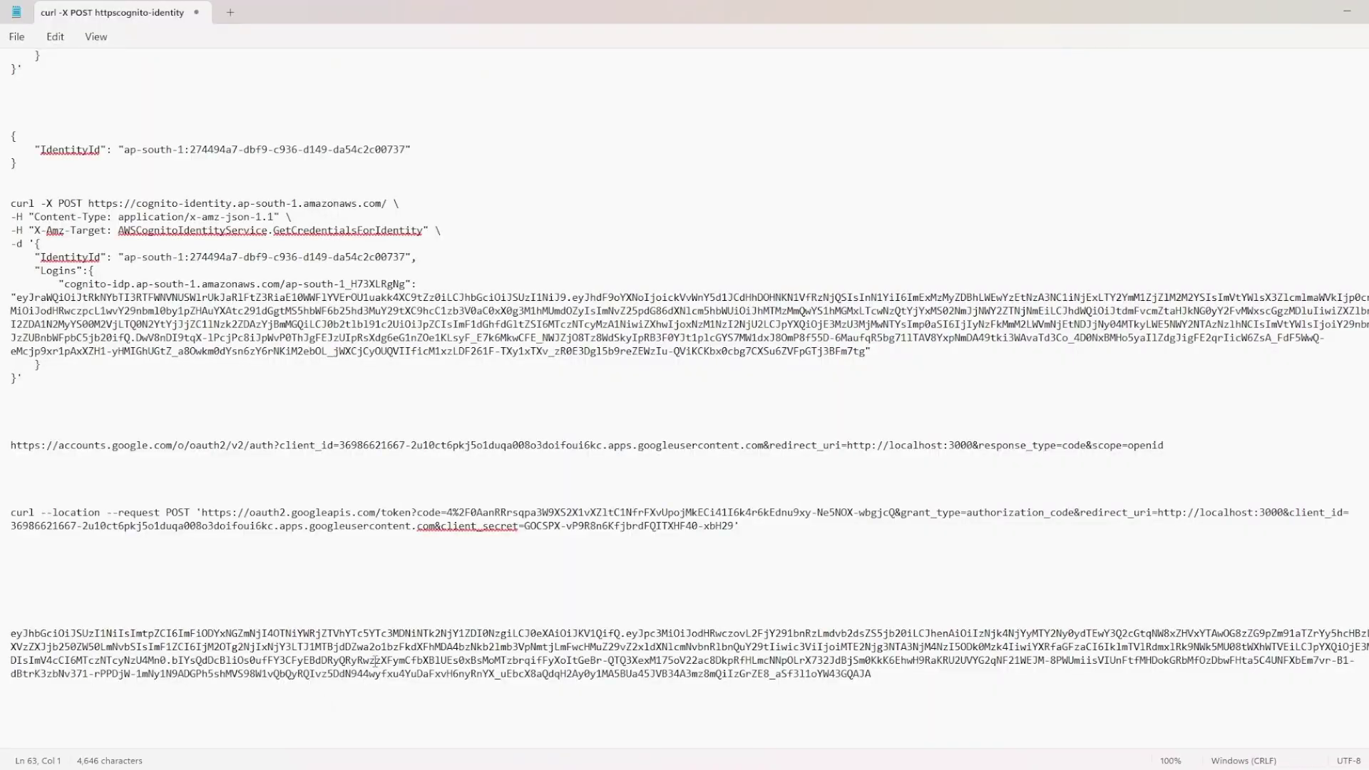
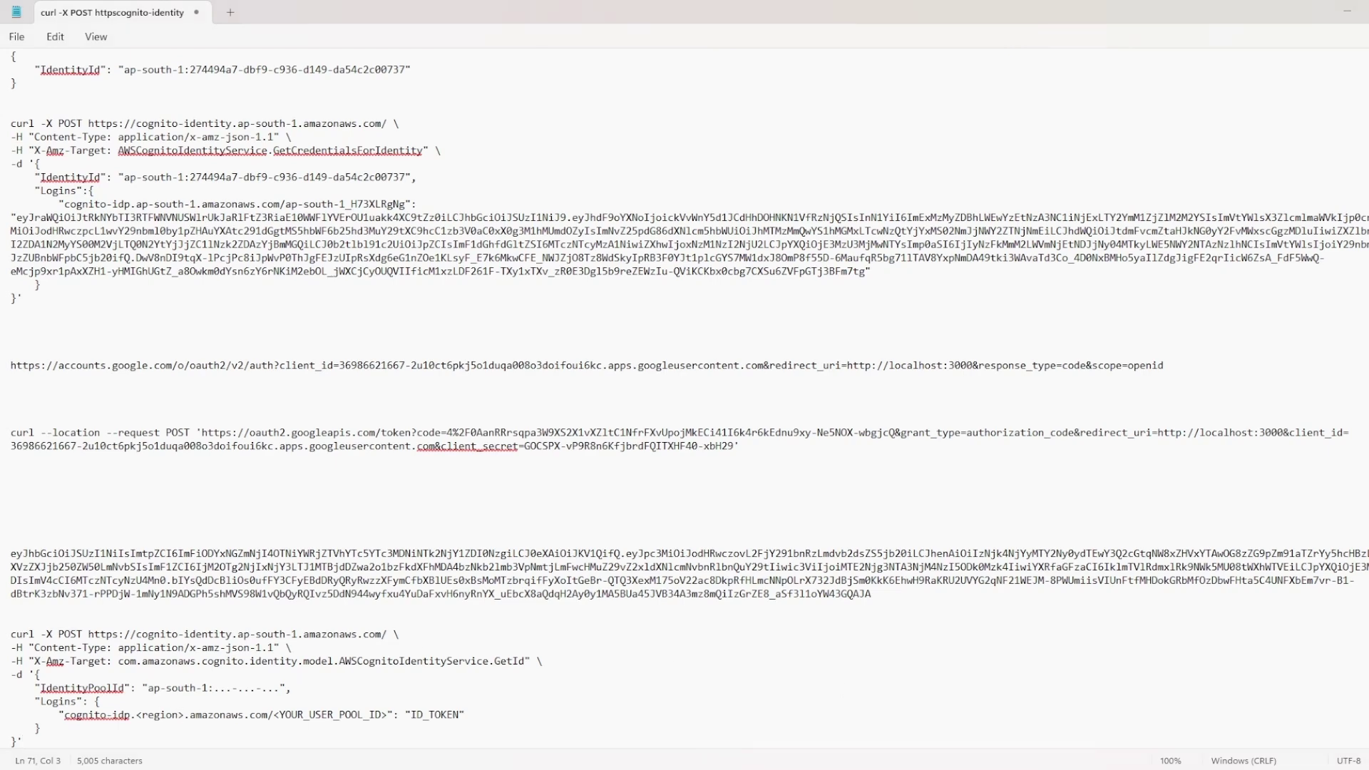
# - Copy the accounts.google.com Logins block from the README's Google section and paste it over the Logins block of the Notepad GetId request
pyautogui.scroll(-8, 579, 606)
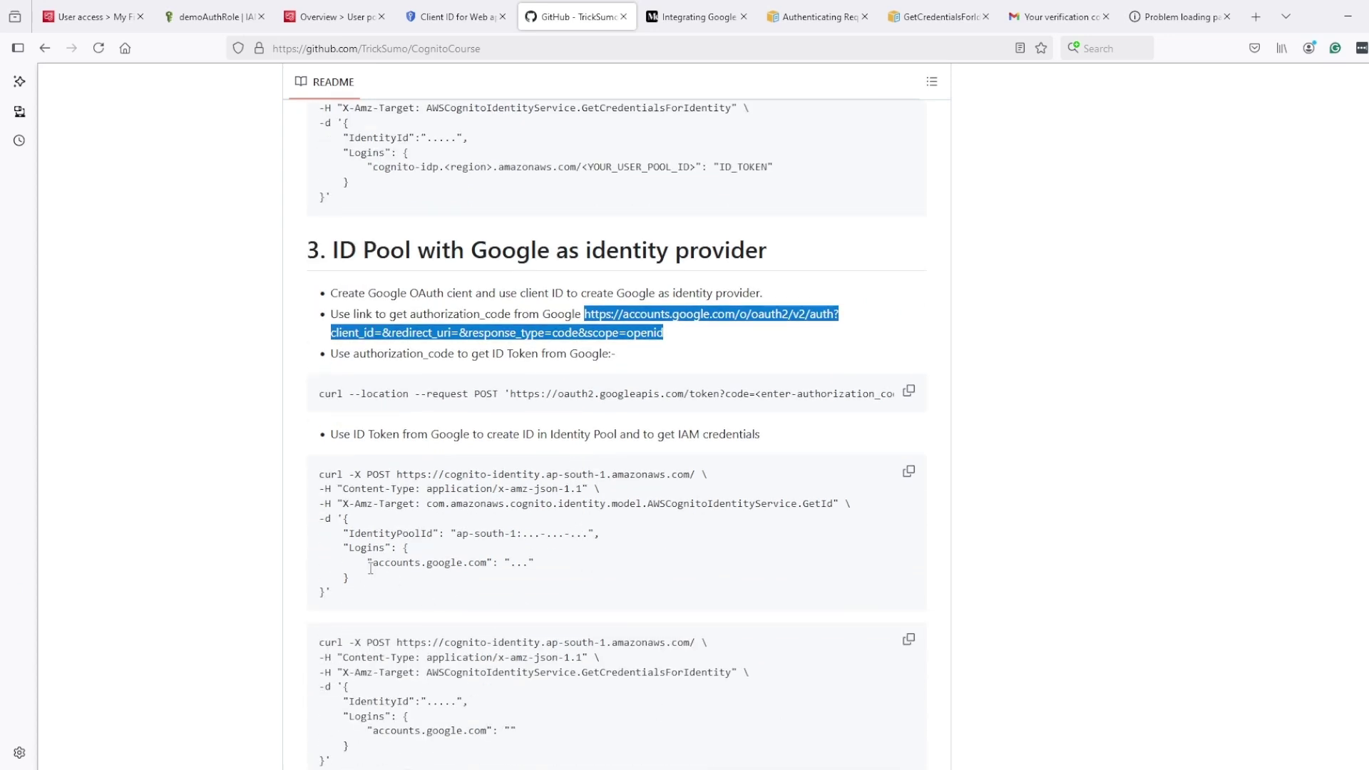
pyautogui.moveTo(343, 547); pyautogui.dragTo(378, 585)
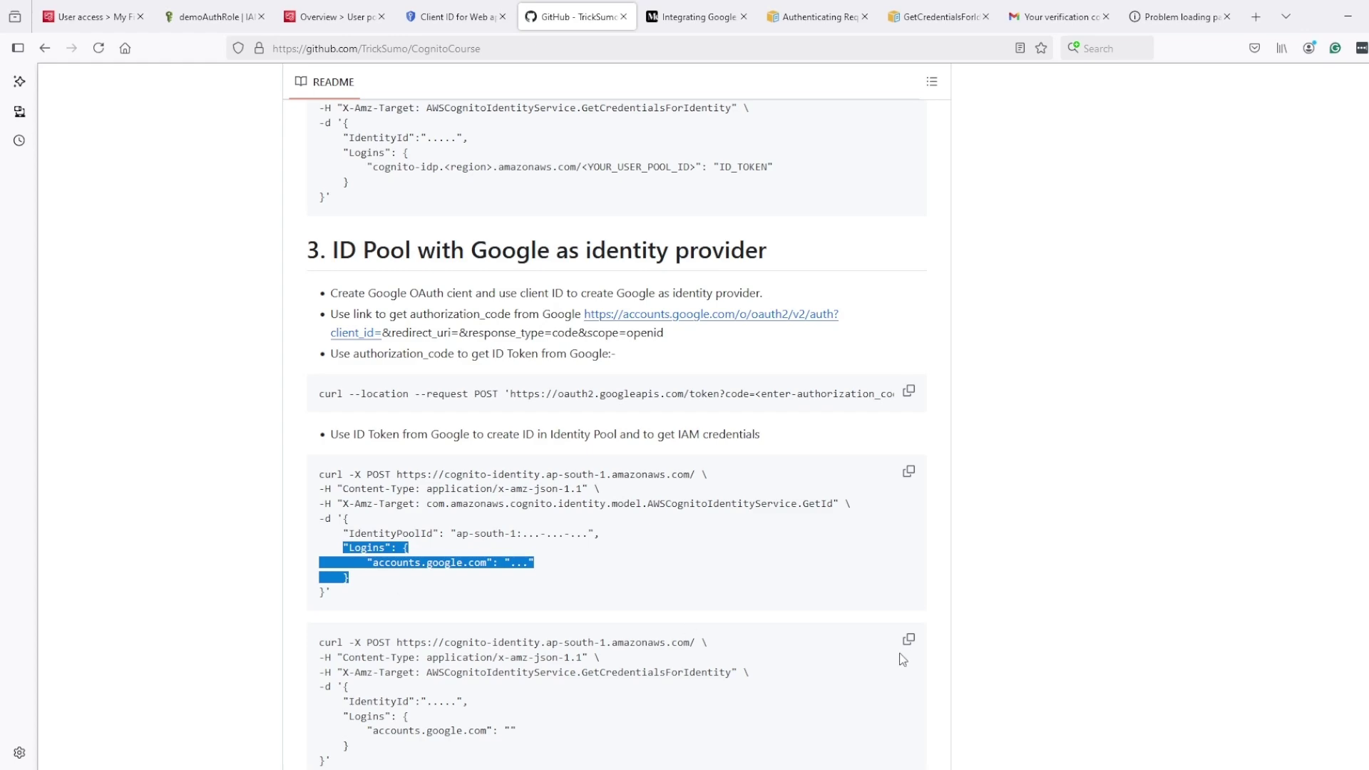
pyautogui.hotkey('alt', 'Tab')
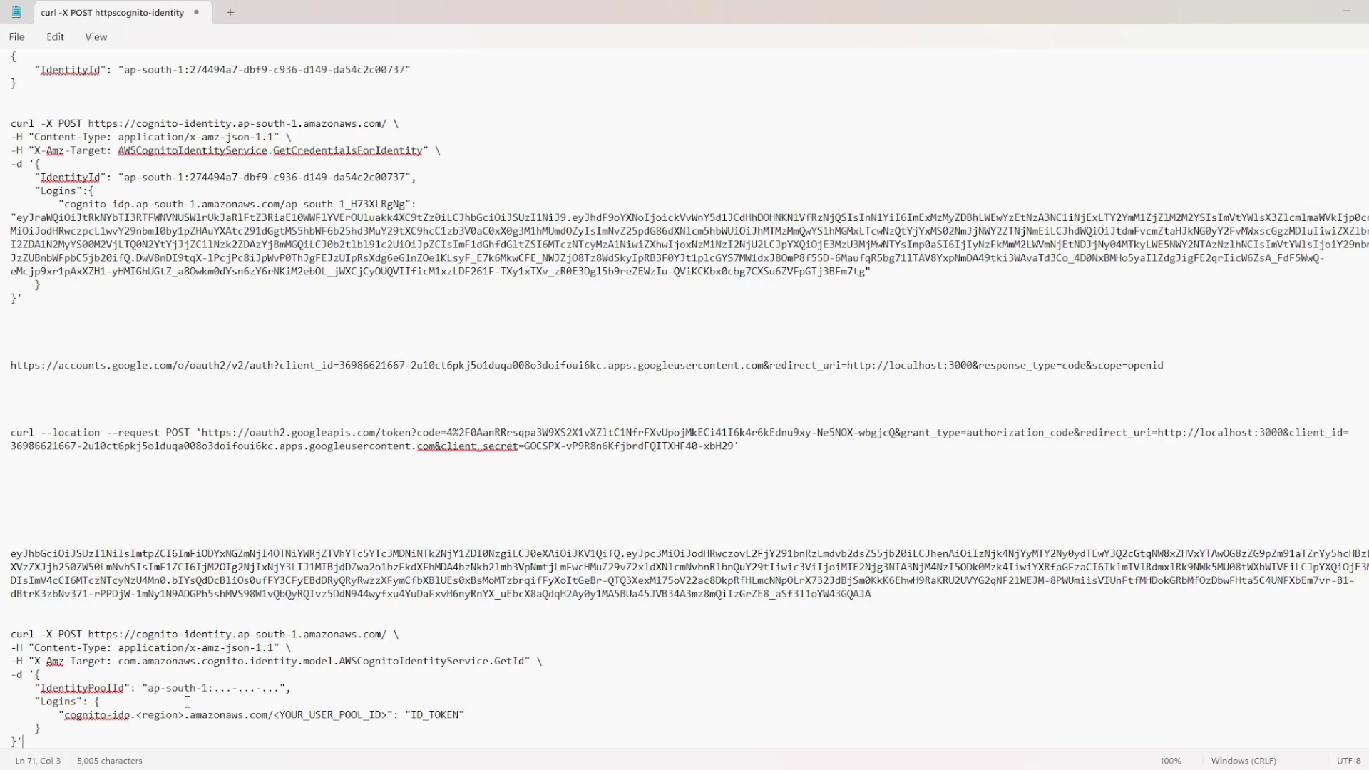
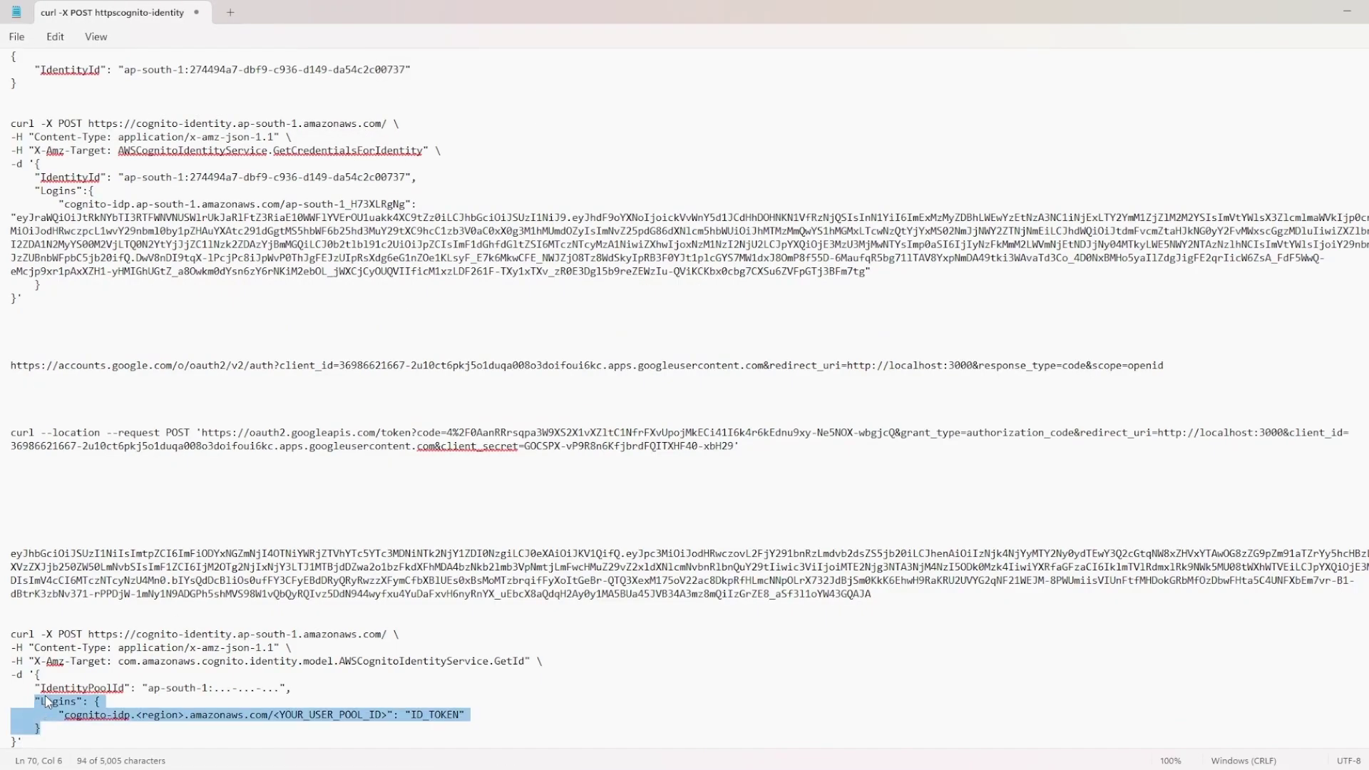
pyautogui.write('"Logins": {         "accounts.google.com": "..."     }')
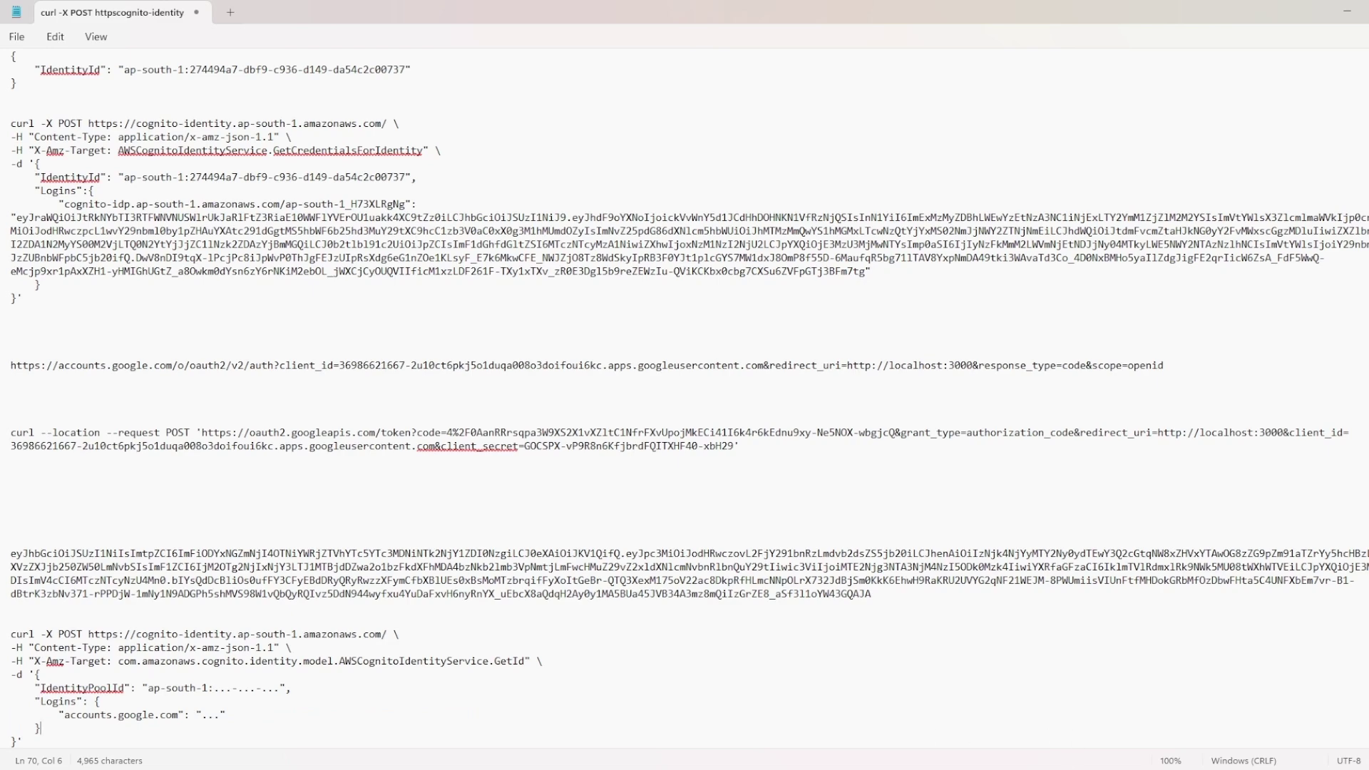
pyautogui.click(117, 714)
# - Examine the Logins provider names for Facebook, Amazon Cognito user pools and Google in the AWS GetId API reference
pyautogui.hotkey('alt', 'Tab')
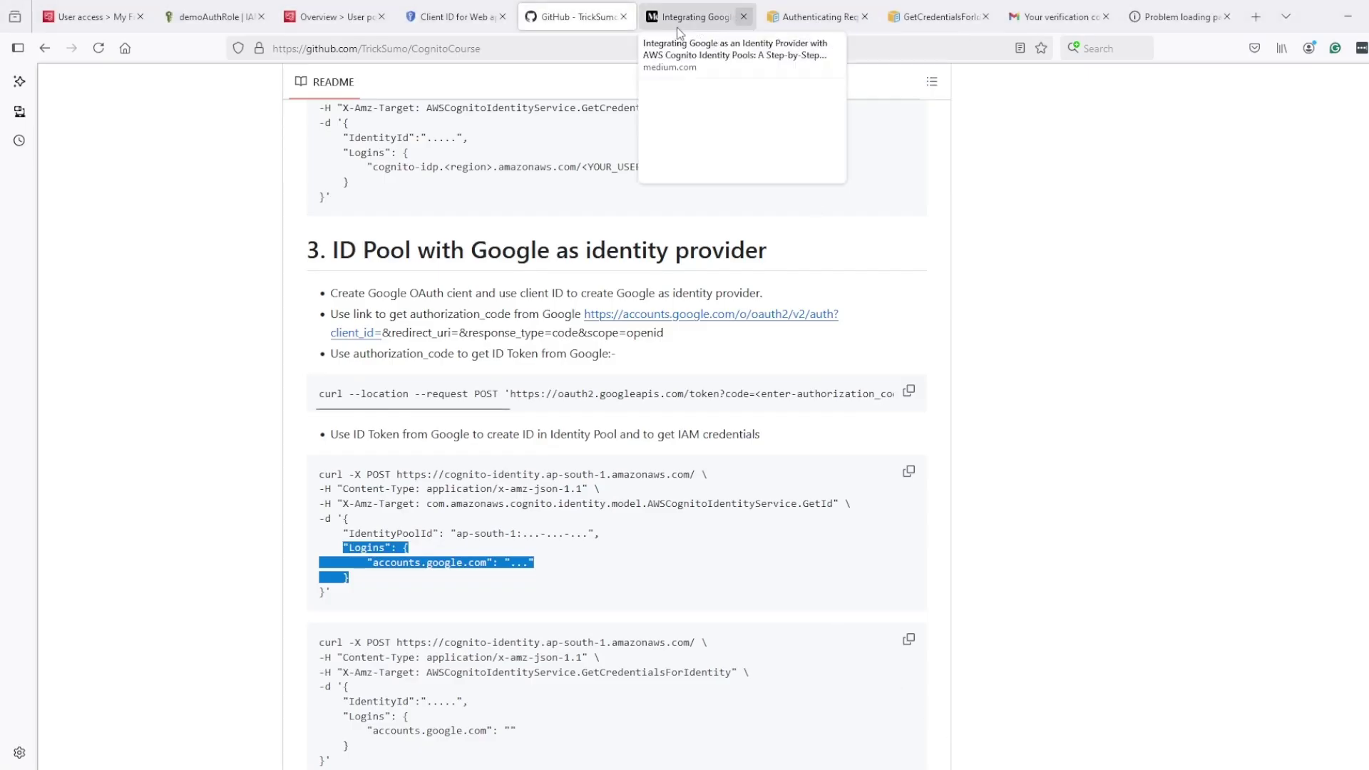
pyautogui.click(814, 29)
pyautogui.click(925, 27)
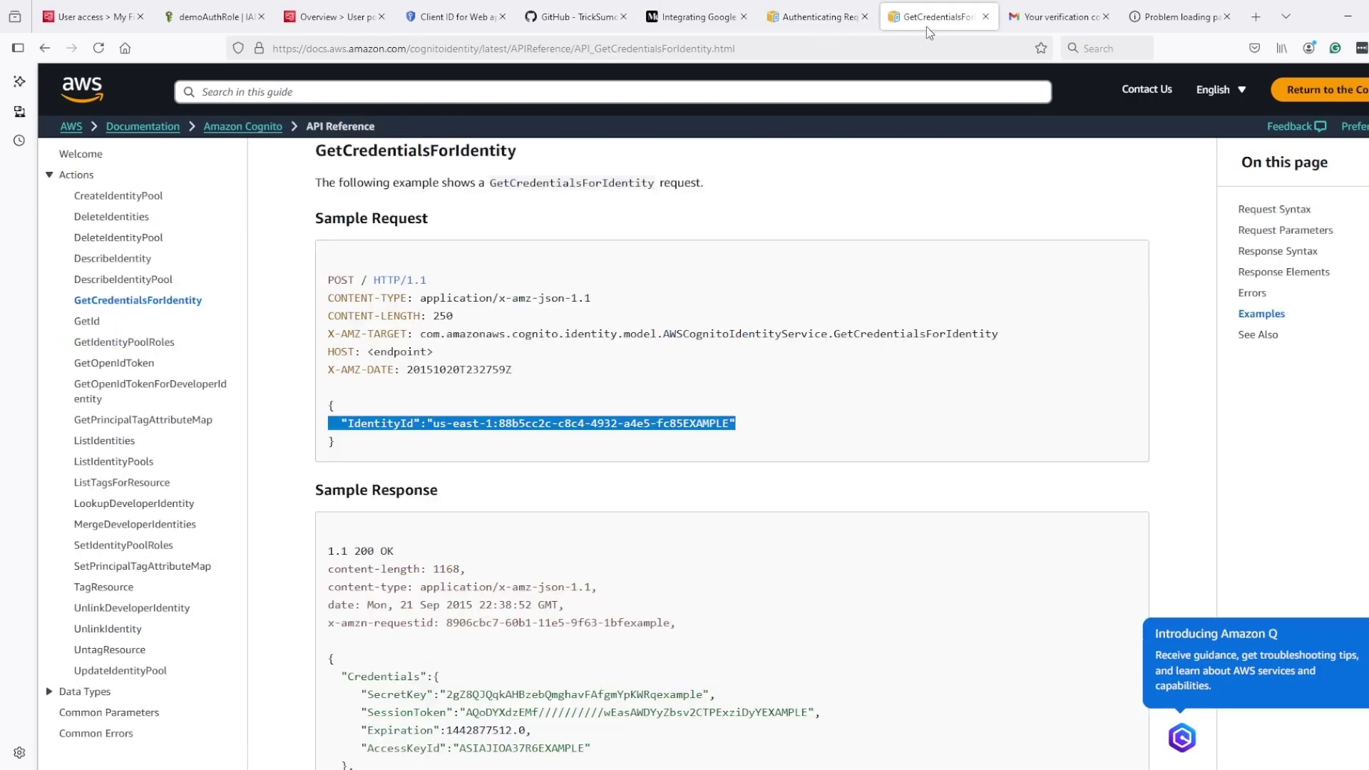
pyautogui.scroll(-3, 621, 501)
pyautogui.scroll(5, 631, 513)
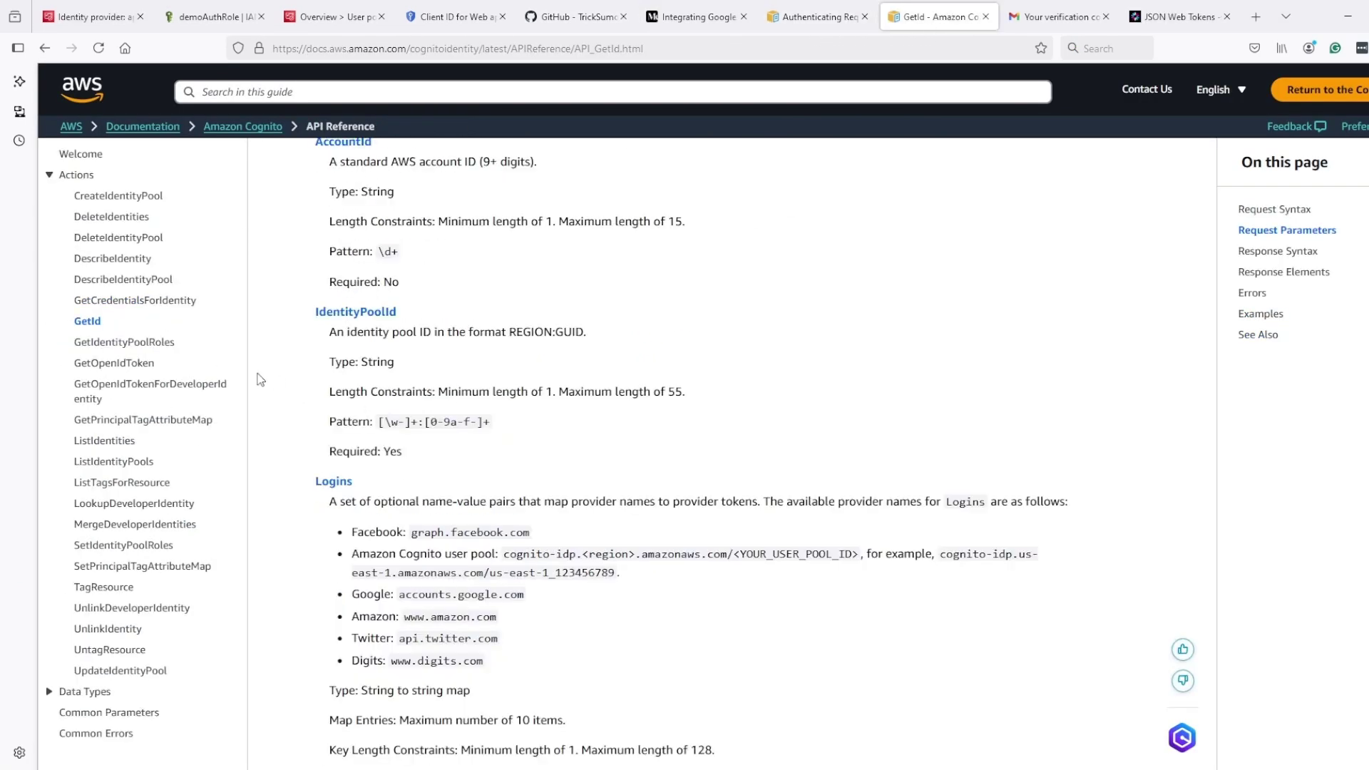
pyautogui.scroll(-2, 518, 550)
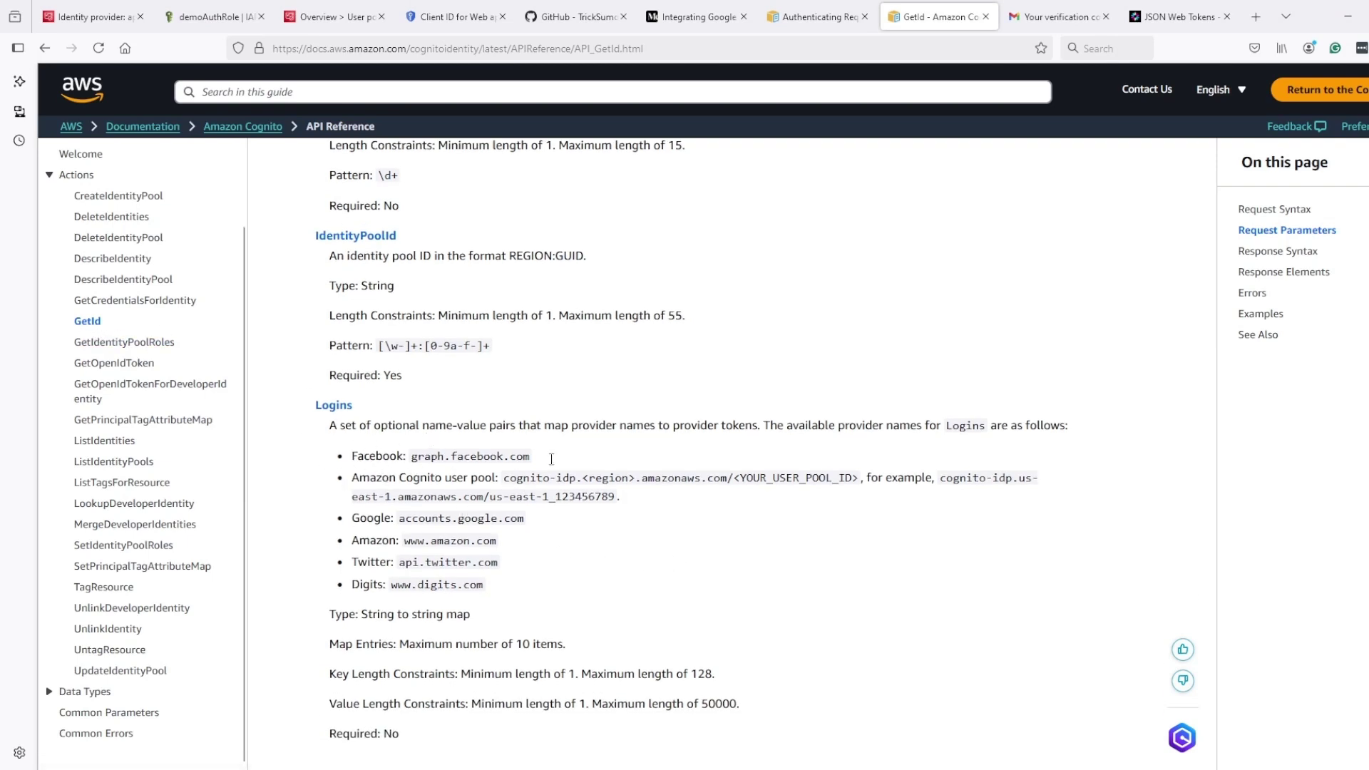
pyautogui.moveTo(408, 456); pyautogui.dragTo(535, 464)
pyautogui.click(444, 456)
pyautogui.moveTo(411, 461); pyautogui.dragTo(583, 495)
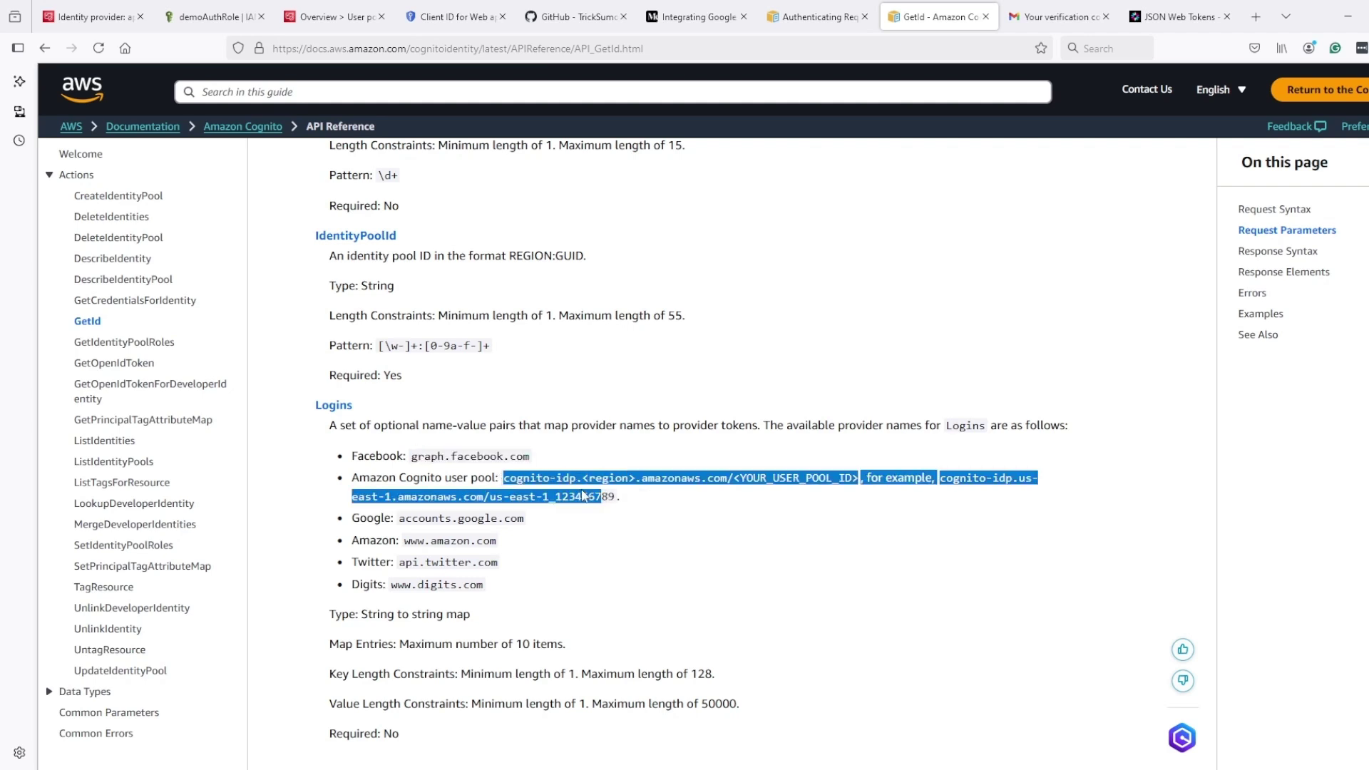
pyautogui.moveTo(400, 518); pyautogui.dragTo(518, 519)
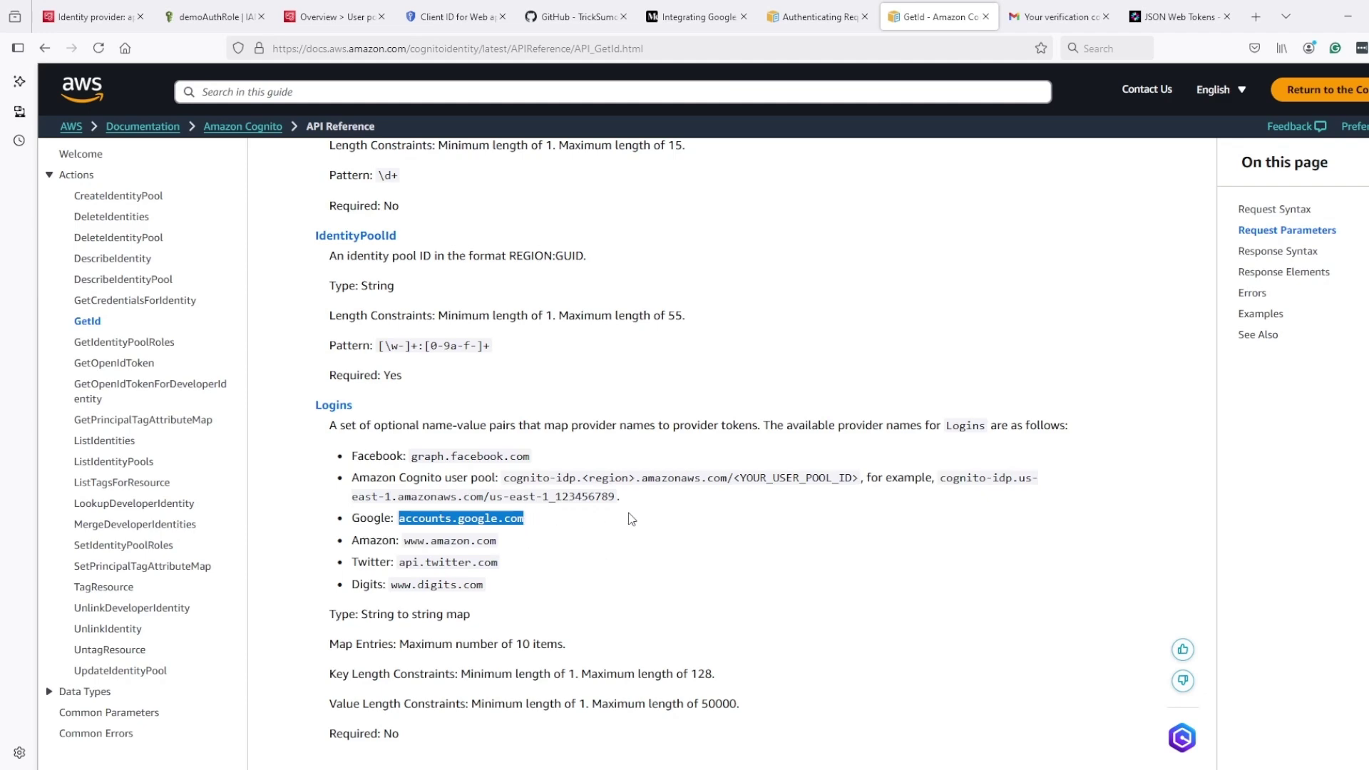
# - Paste the Google ID token as the accounts.google.com value in the Notepad GetId request and copy the pool ID of My First ID Pool for it
pyautogui.hotkey('alt', 'Tab')
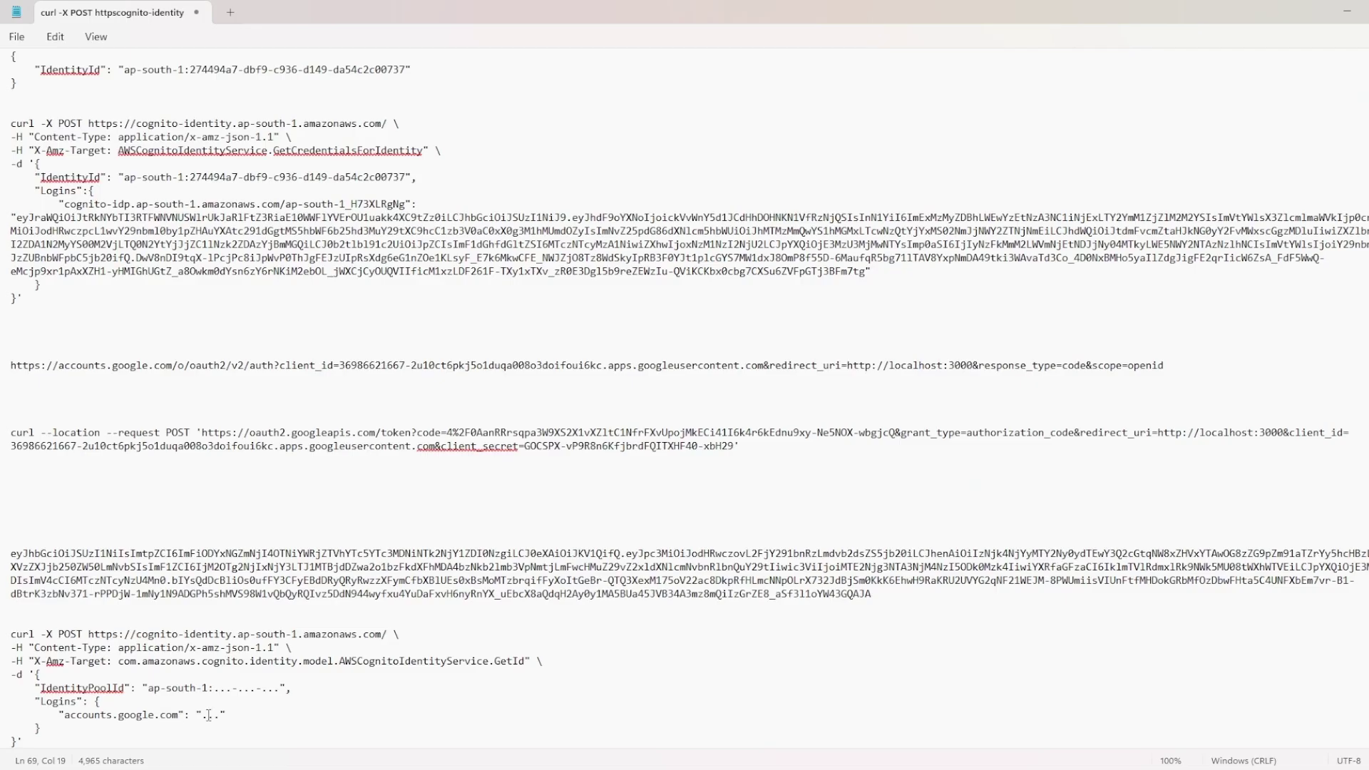
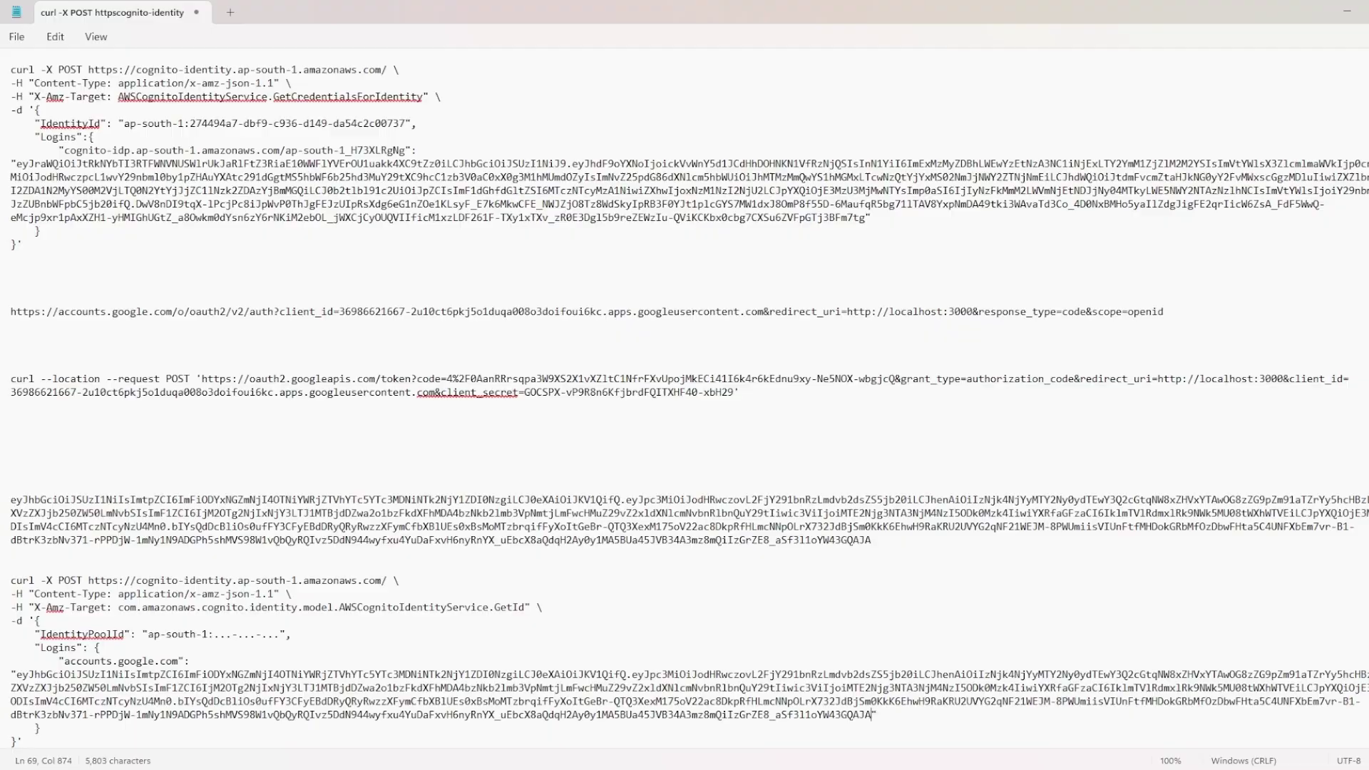
pyautogui.hotkey('alt', 'Tab')
pyautogui.click(77, 18)
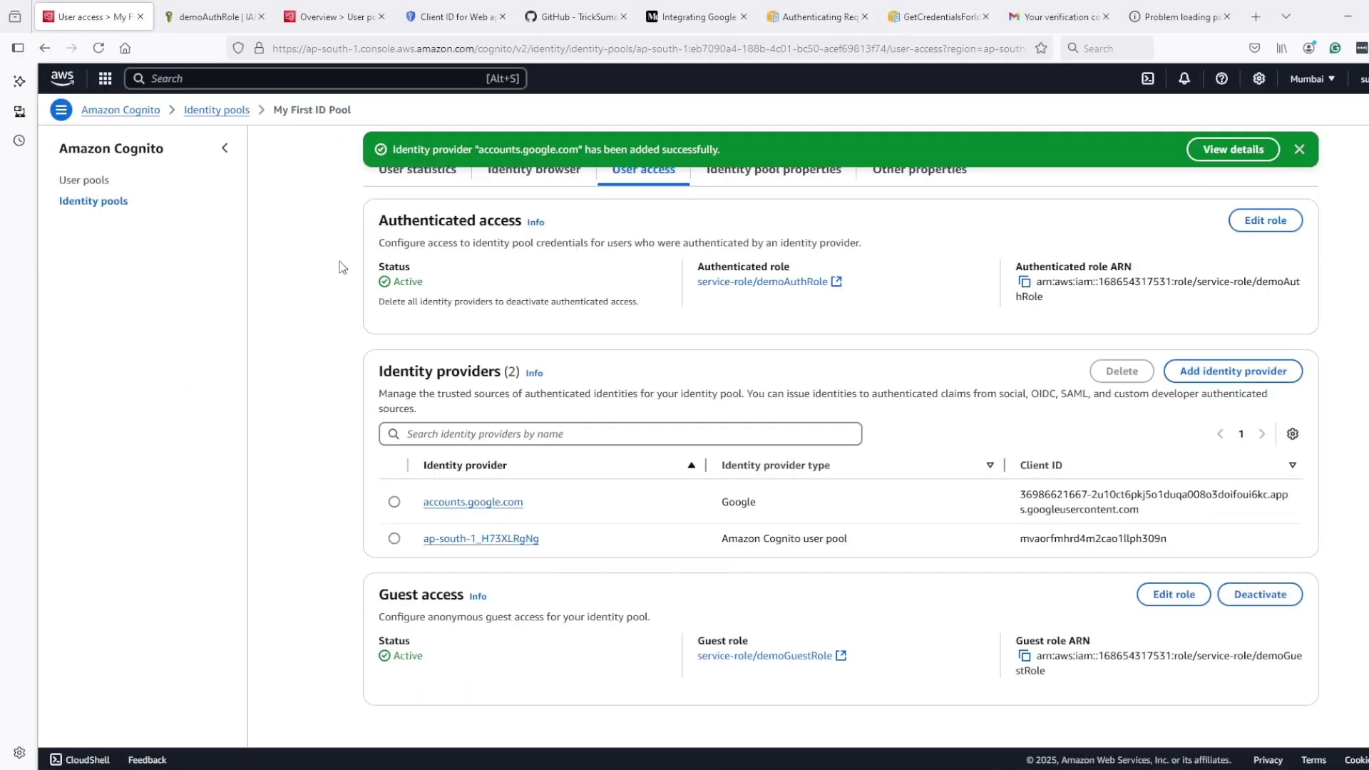
pyautogui.scroll(2, 435, 327)
pyautogui.scroll(3, 435, 327)
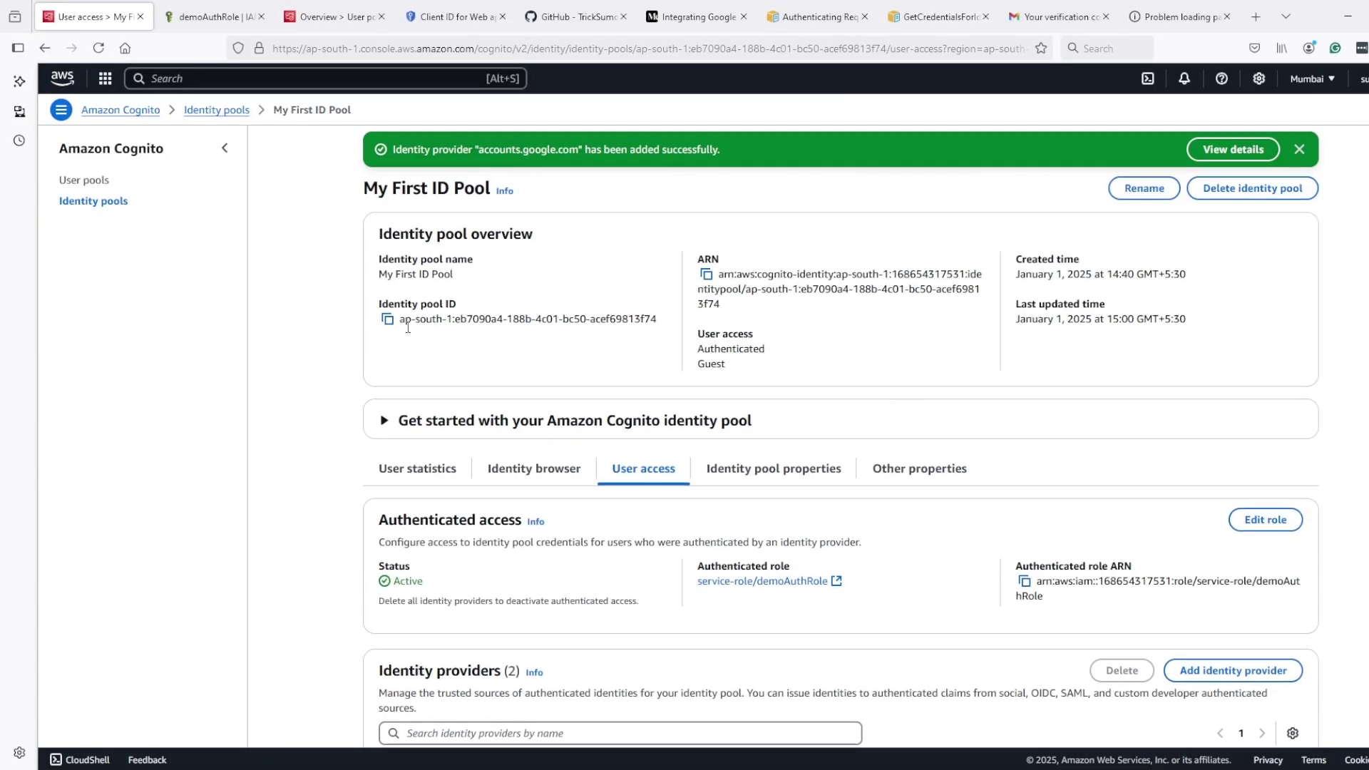
pyautogui.click(386, 322)
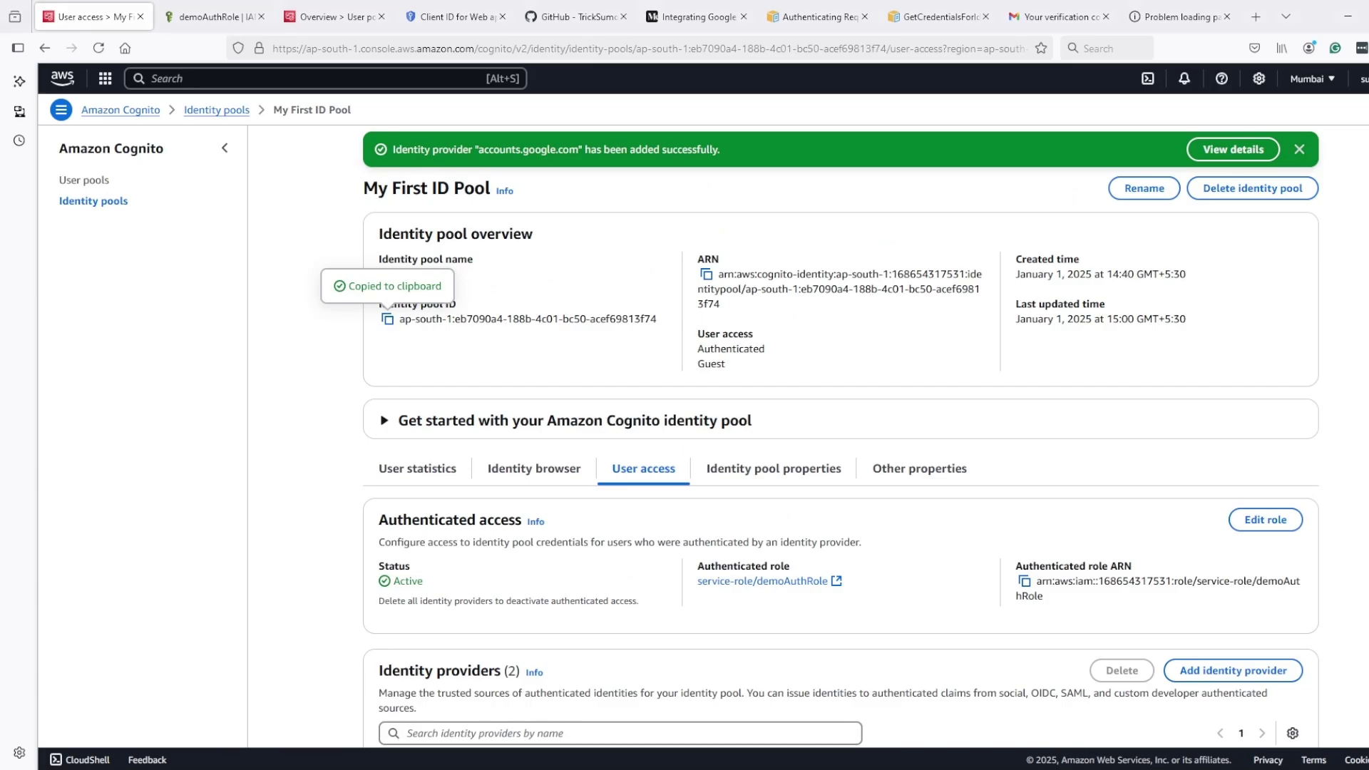
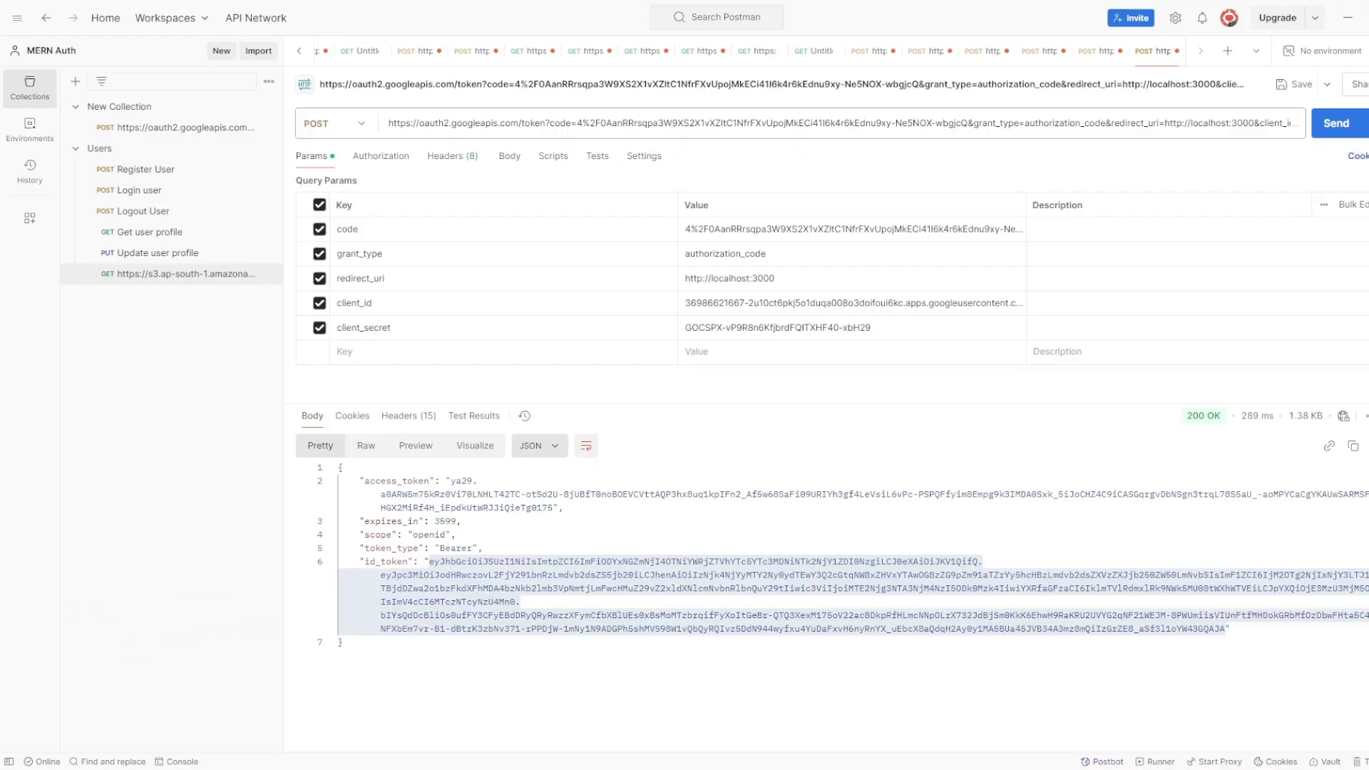
# - Import the GetId cURL, including its ID token, into Postman without saving, send it and copy the IdentityId response to the Notepad notes
pyautogui.hotkey('ctrl', 'o')
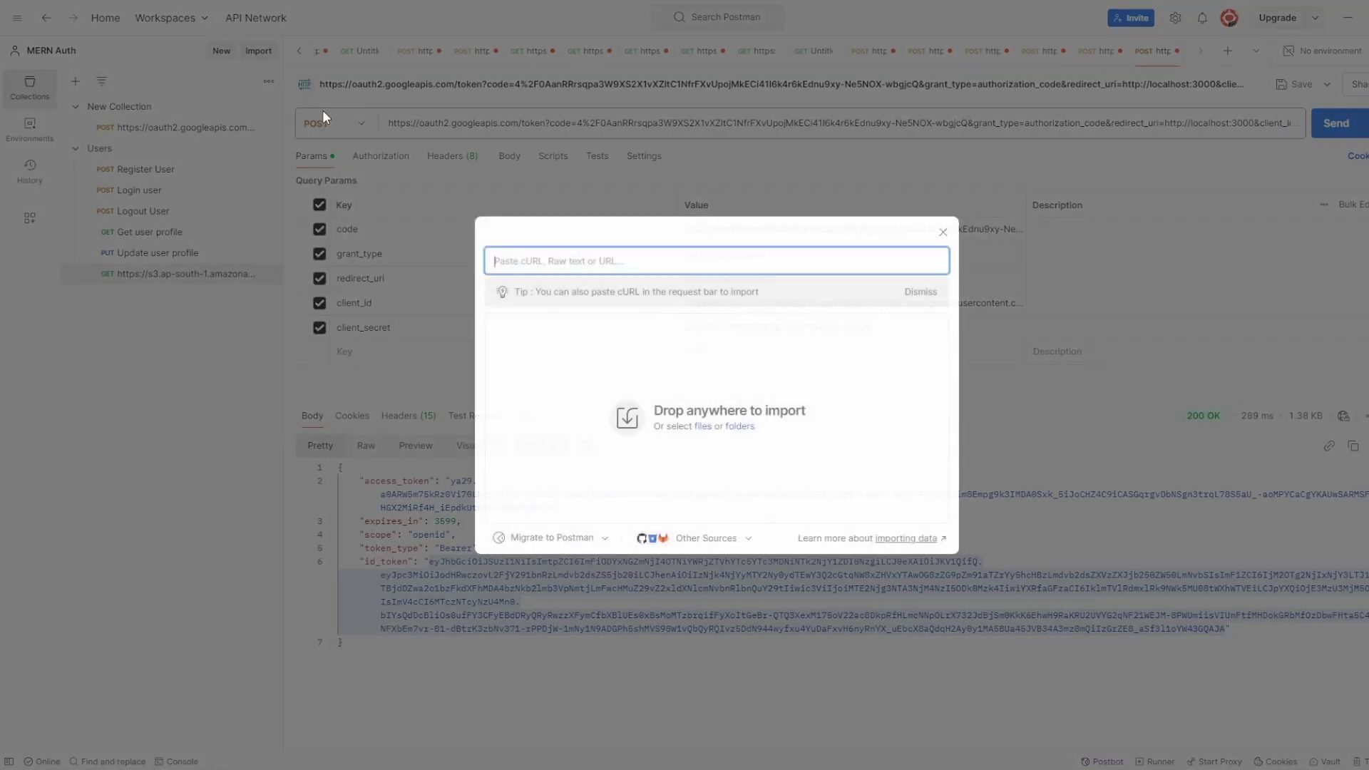
pyautogui.hotkey('ctrl', 'v')
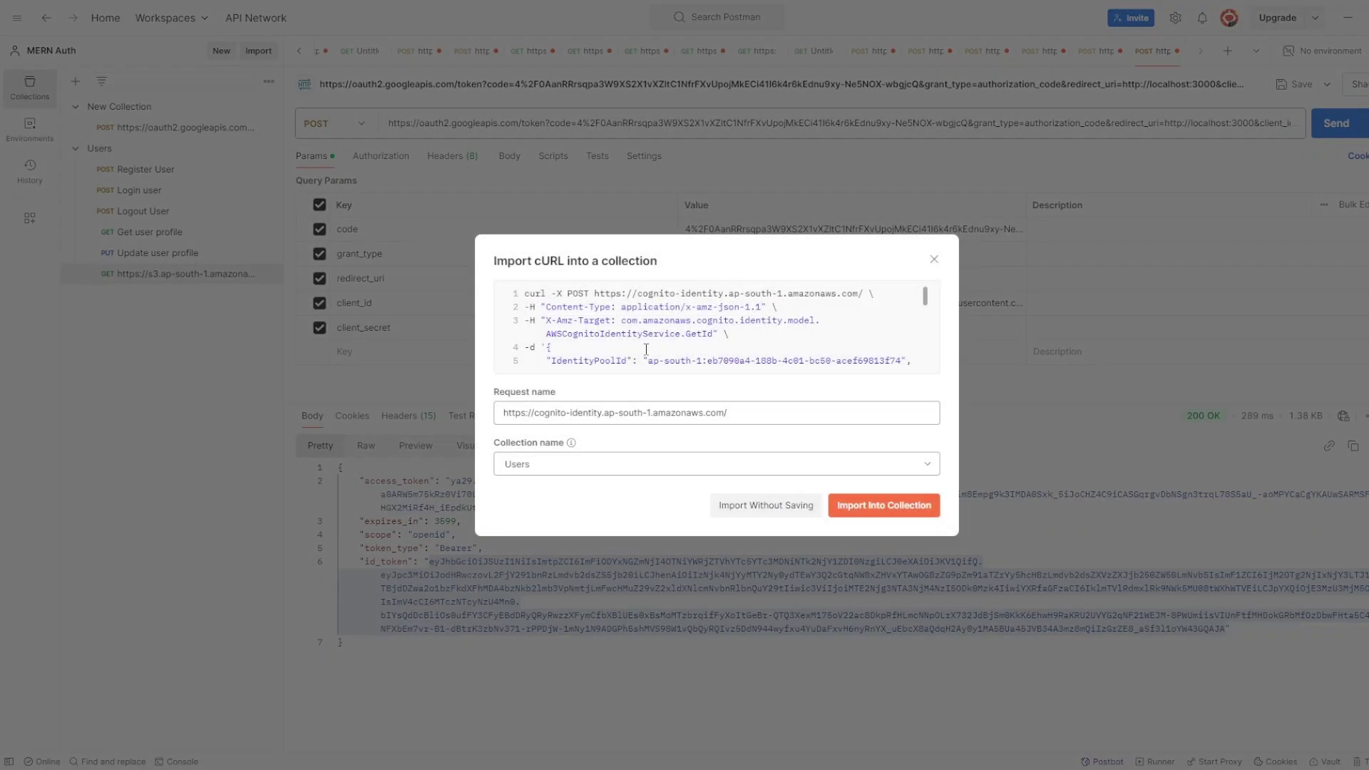
pyautogui.click(768, 506)
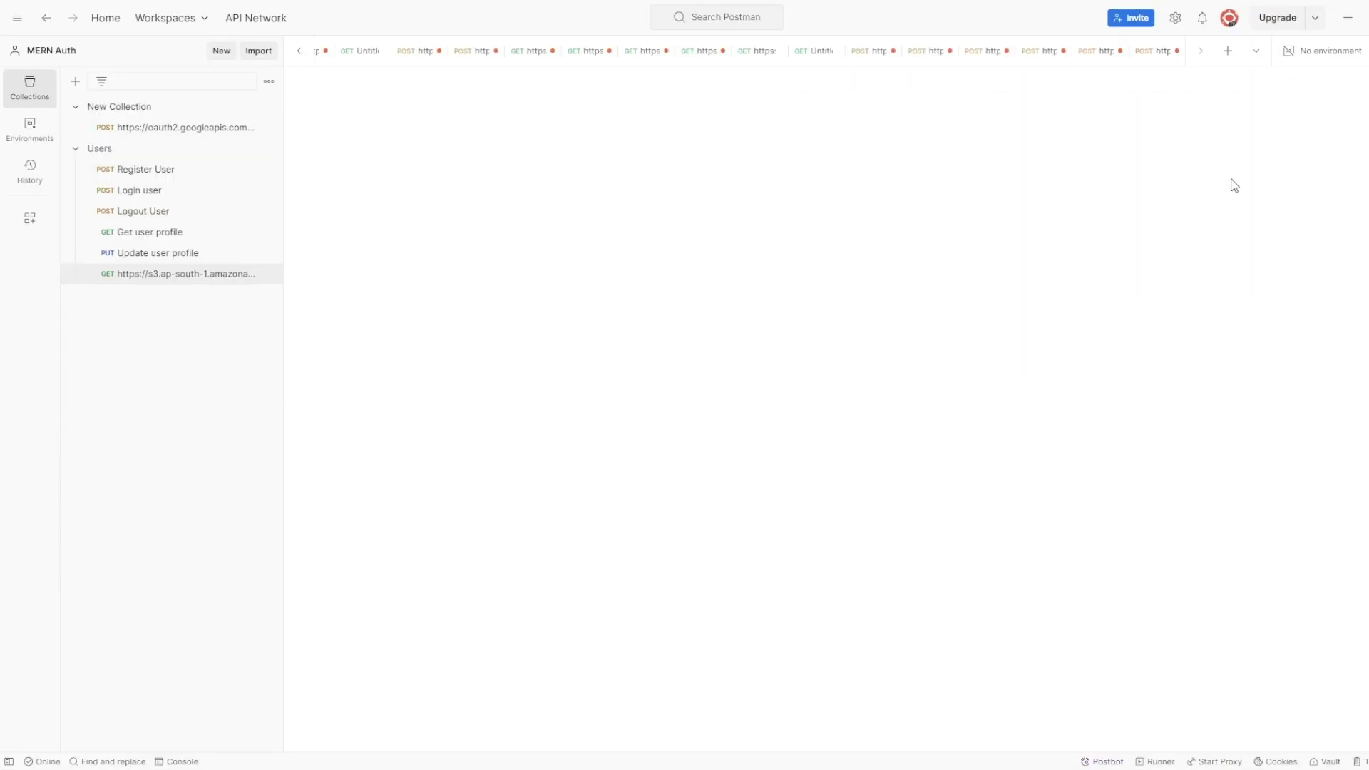
pyautogui.click(1337, 135)
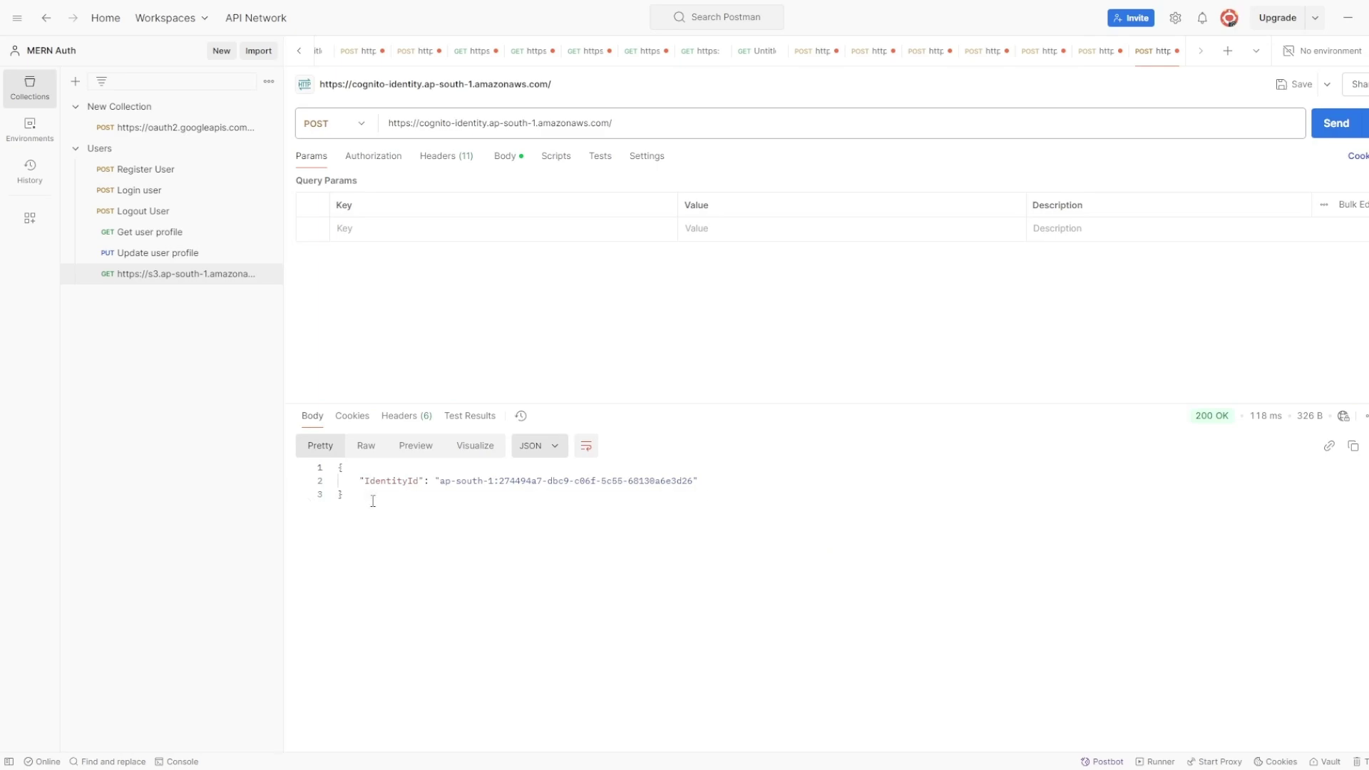
pyautogui.moveTo(373, 501); pyautogui.dragTo(338, 467)
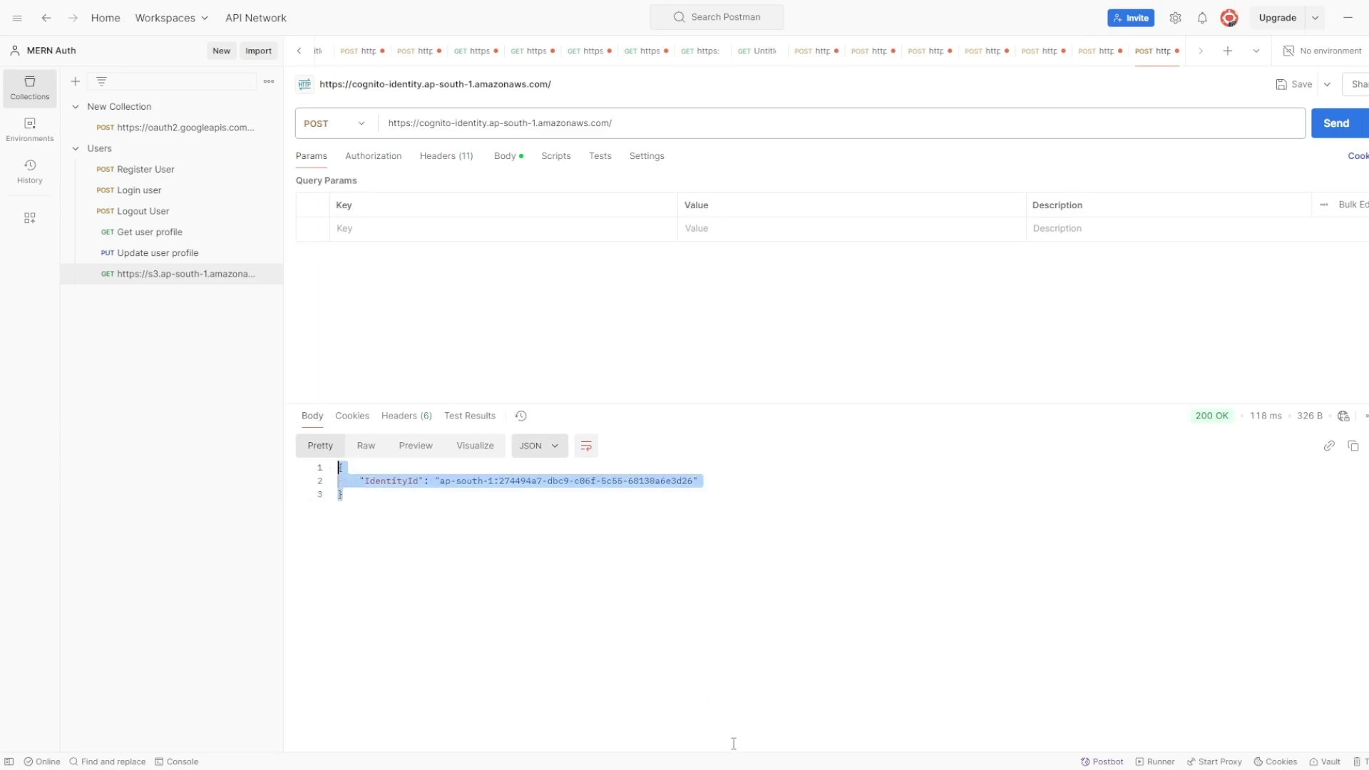
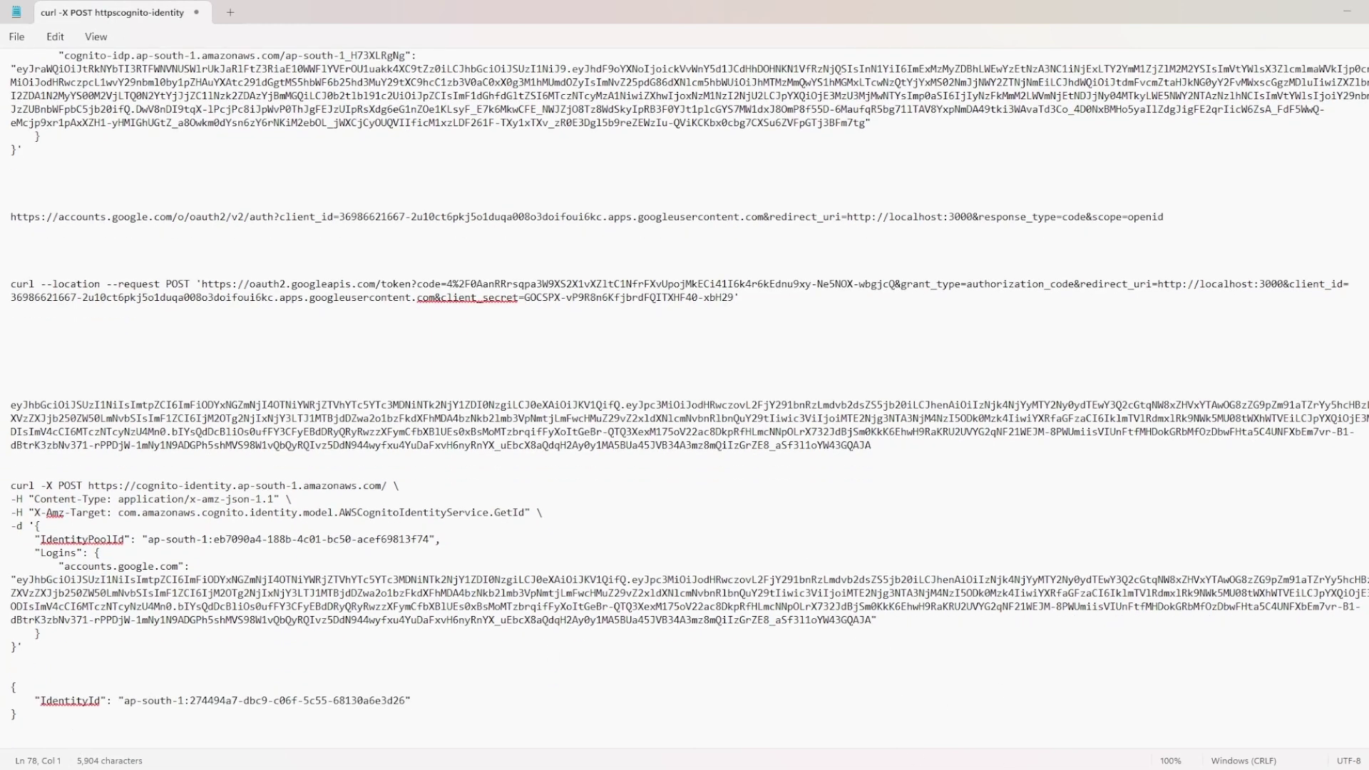
# - View the user statistics of My First ID Pool in Amazon Cognito and examine the identities chart by authentication method
pyautogui.hotkey('alt', 'Tab')
pyautogui.click(417, 427)
pyautogui.scroll(-5, 783, 479)
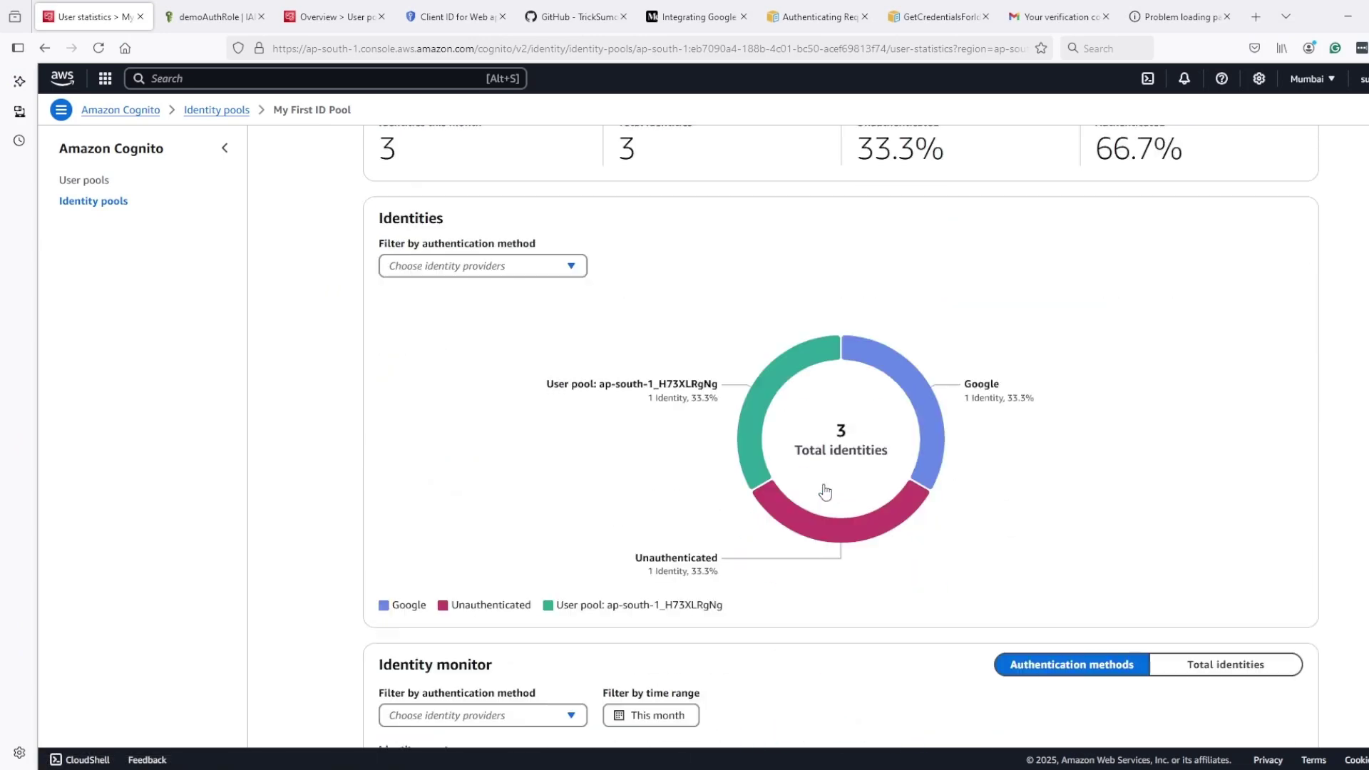
pyautogui.moveTo(788, 380)
pyautogui.scroll(4, 563, 551)
pyautogui.scroll(1, 571, 492)
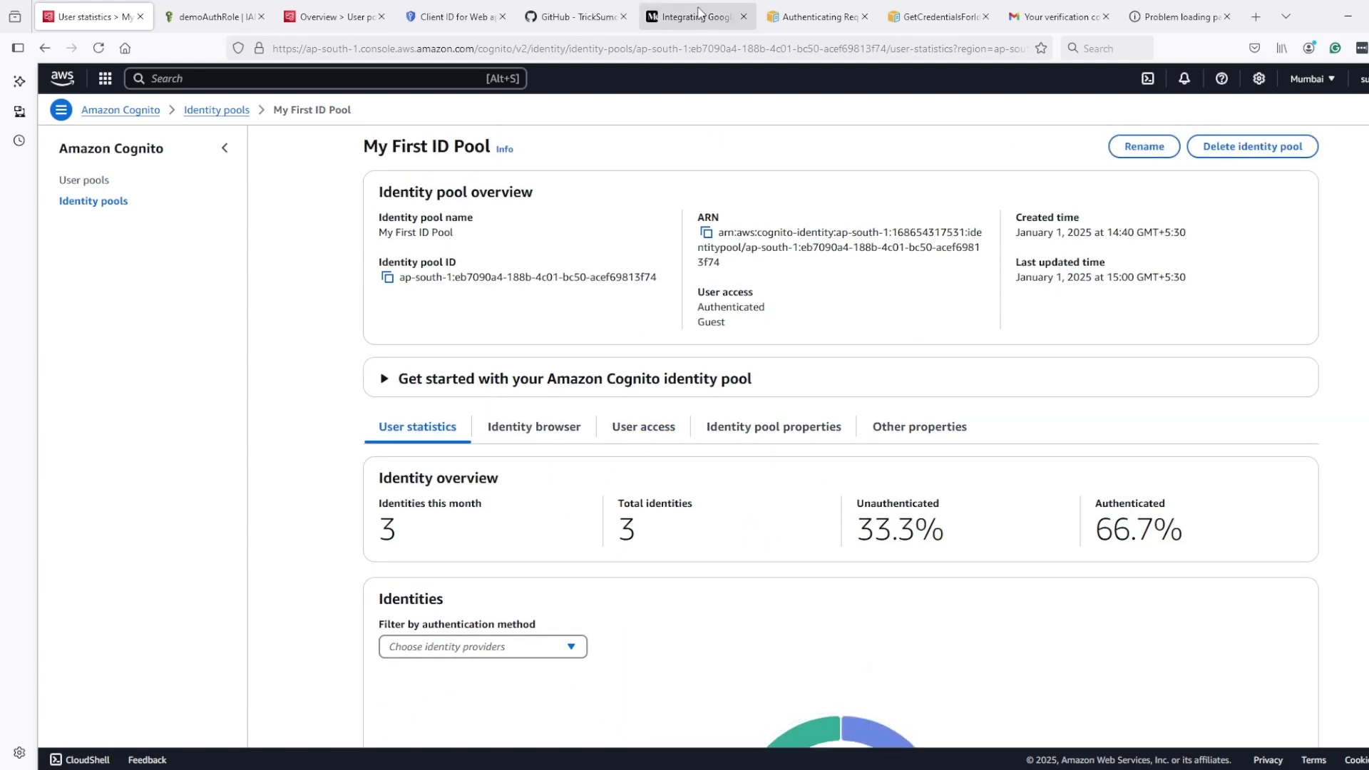
# - Copy the GetCredentialsForIdentity request with the accounts.google.com login from the CognitoCourse README and paste it at the end of the Notepad notes
pyautogui.click(569, 10)
pyautogui.scroll(-3, 546, 432)
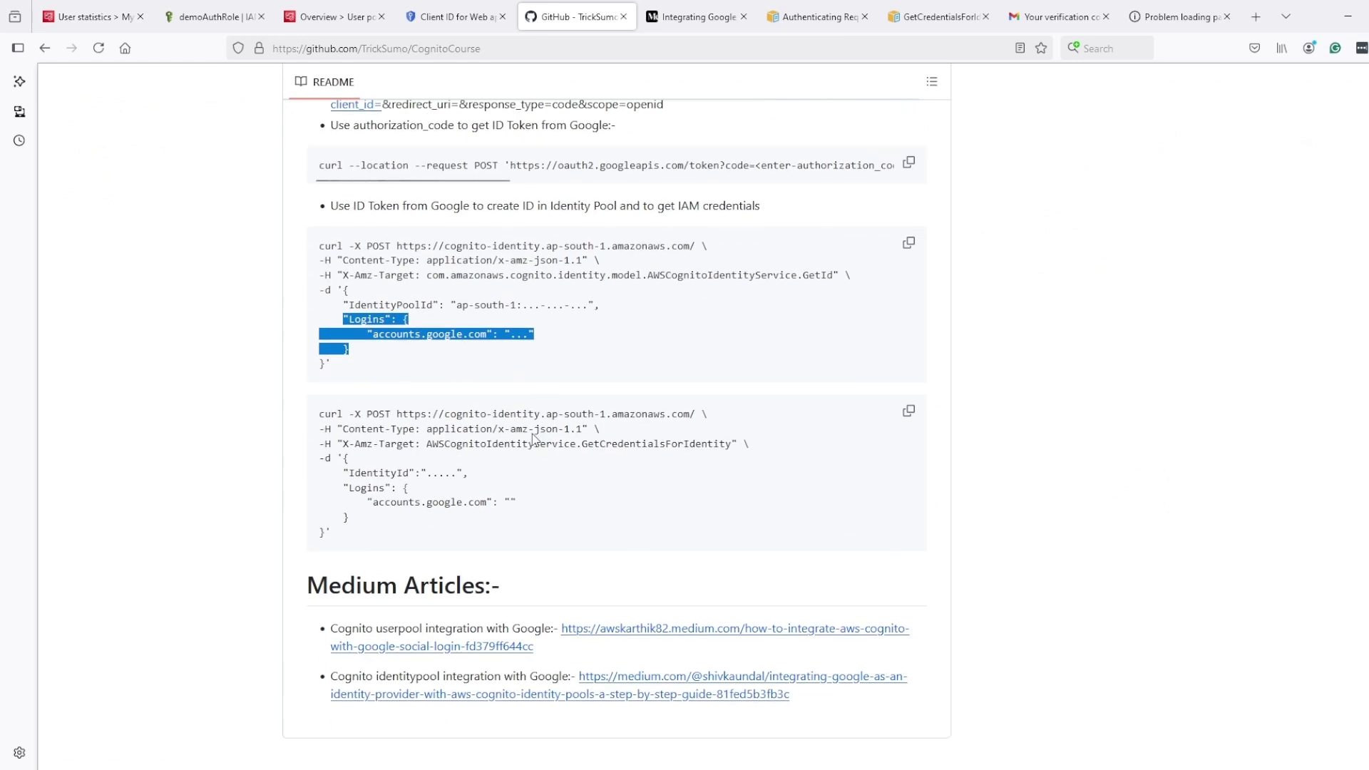
pyautogui.click(898, 410)
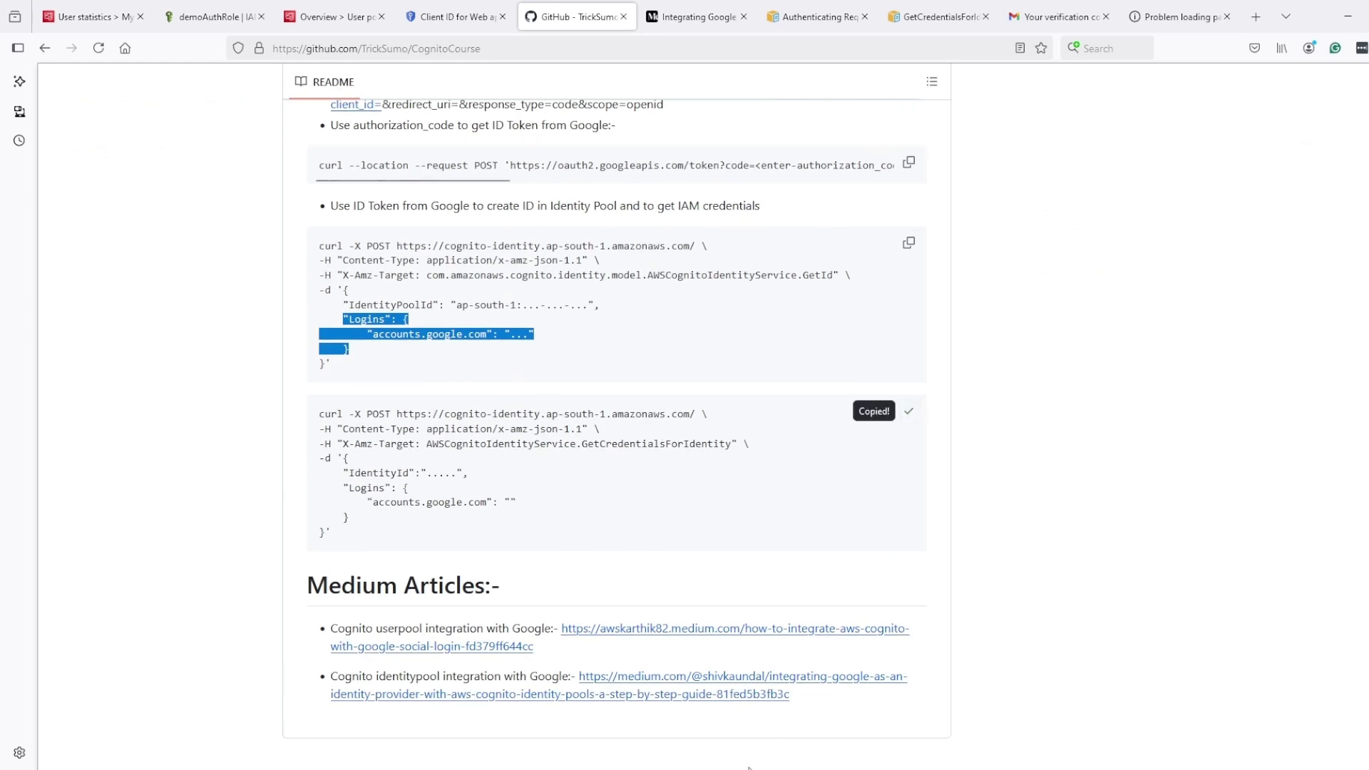
pyautogui.moveTo(751, 766)
pyautogui.click(947, 763)
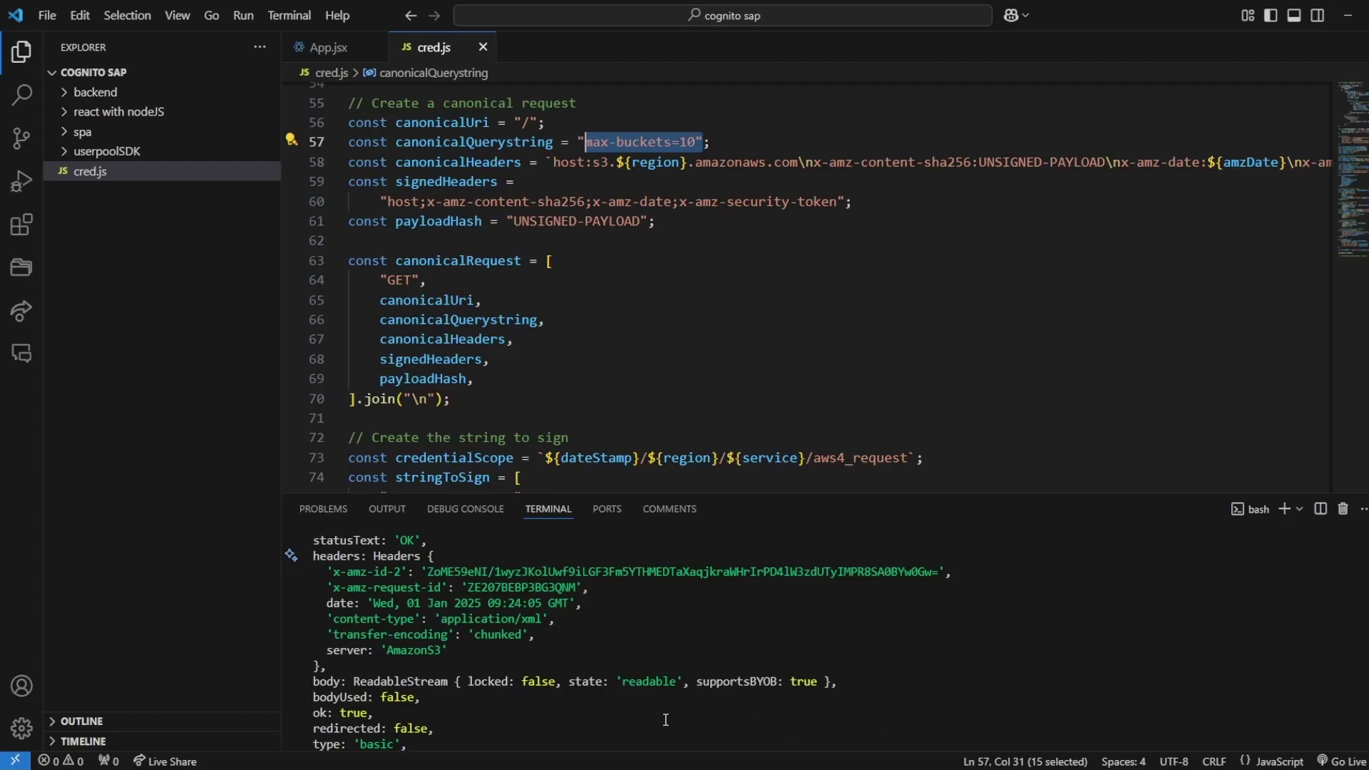
pyautogui.hotkey('alt', 'Tab')
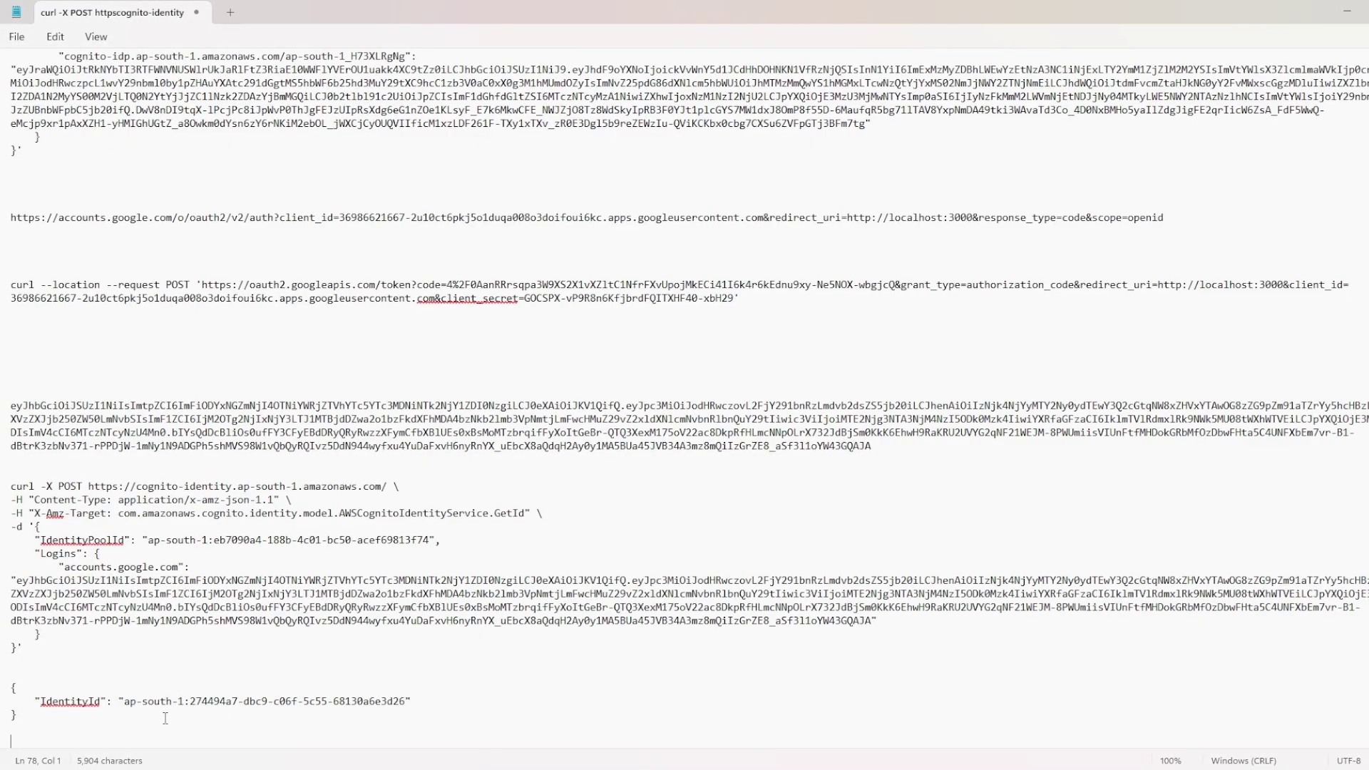
pyautogui.hotkey('ctrl', 'v')
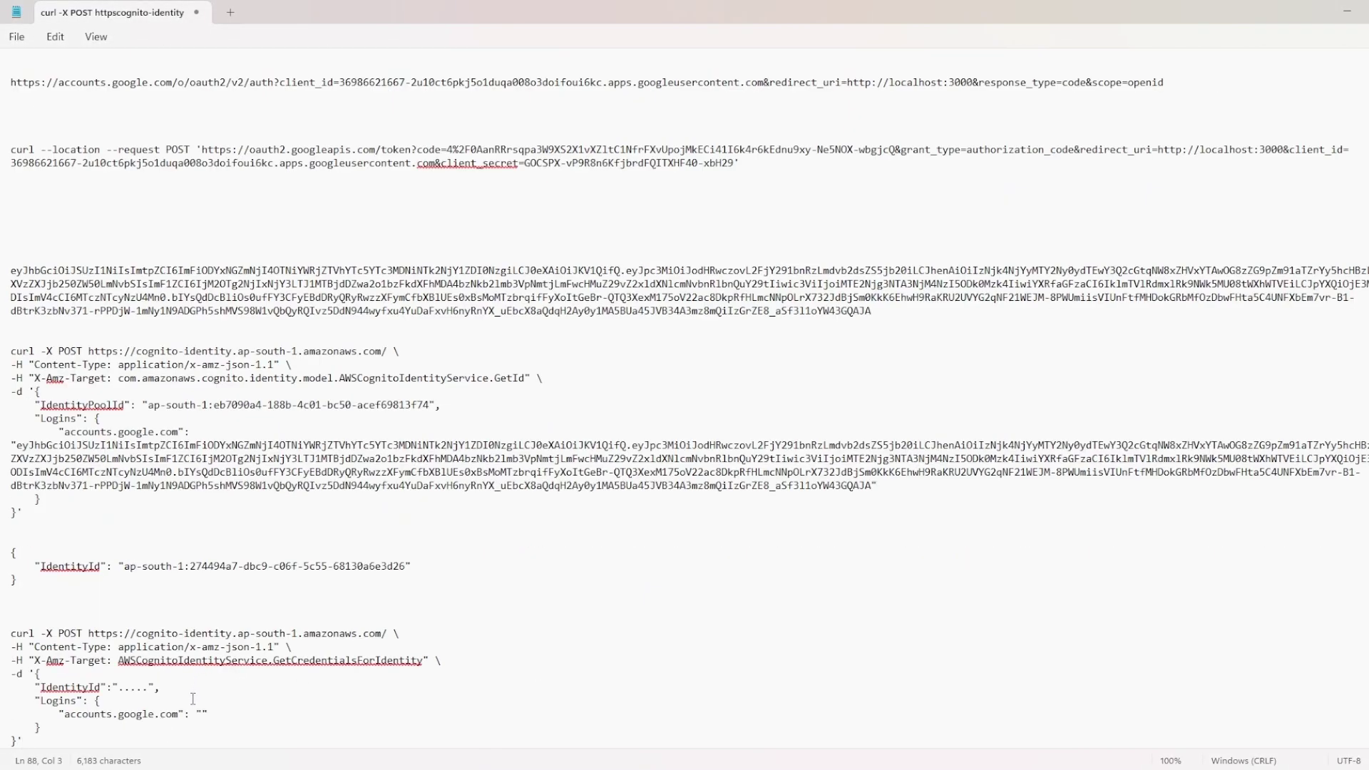
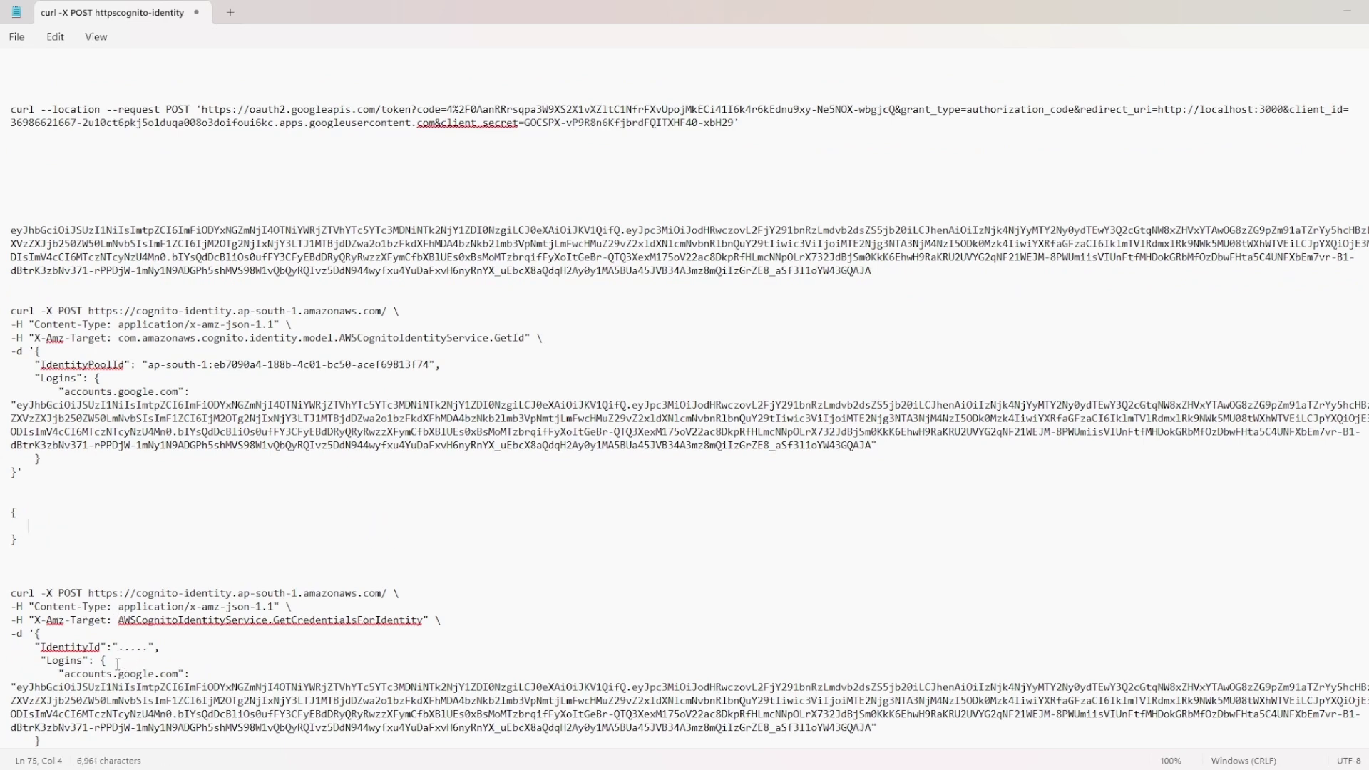
# - Fill the Notepad GetCredentialsForIdentity request with the Google Logins block, including its ID token, and the IdentityId from the GetId response
pyautogui.moveTo(156, 646); pyautogui.dragTo(38, 648)
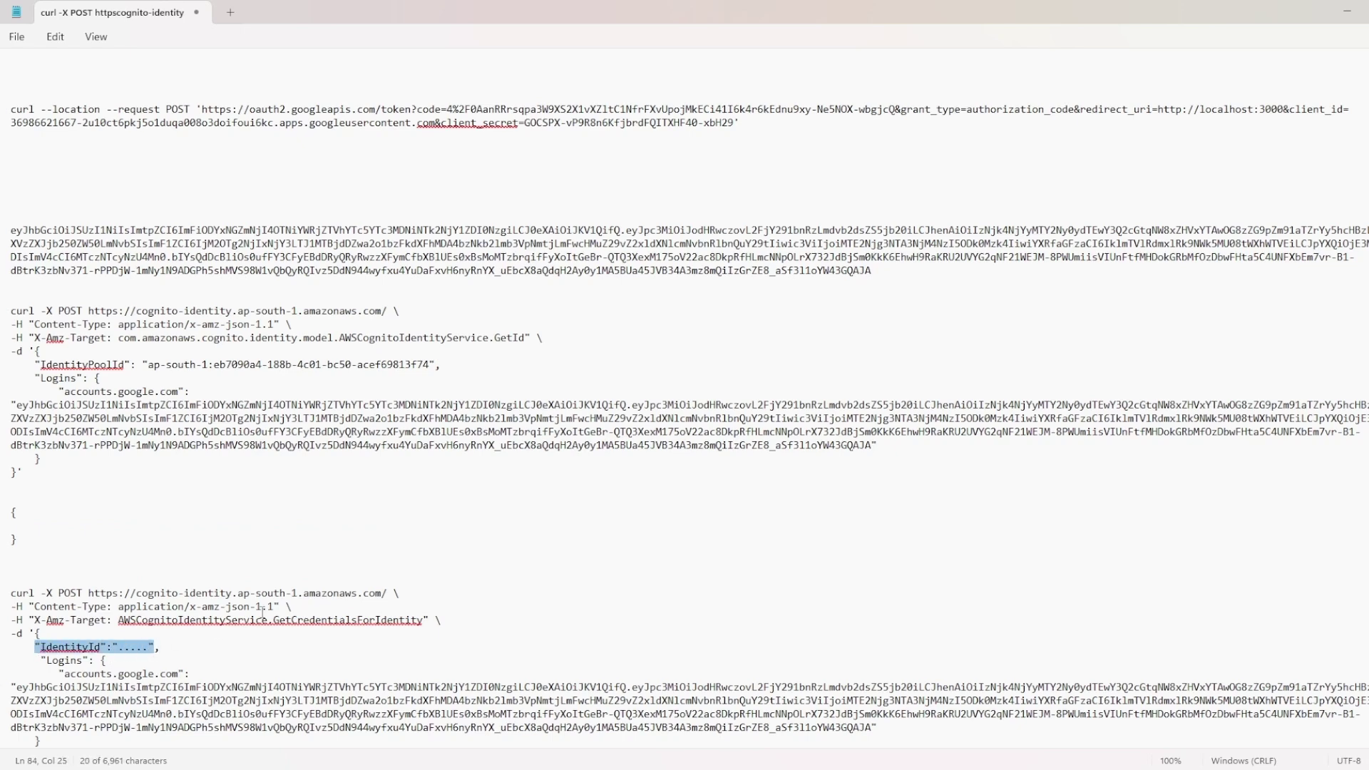
pyautogui.write('"IdentityId": "ap-south-1:274494a7-dbc9-c06f-5c55-68130a6e3d26"')
pyautogui.scroll(-1, 219, 613)
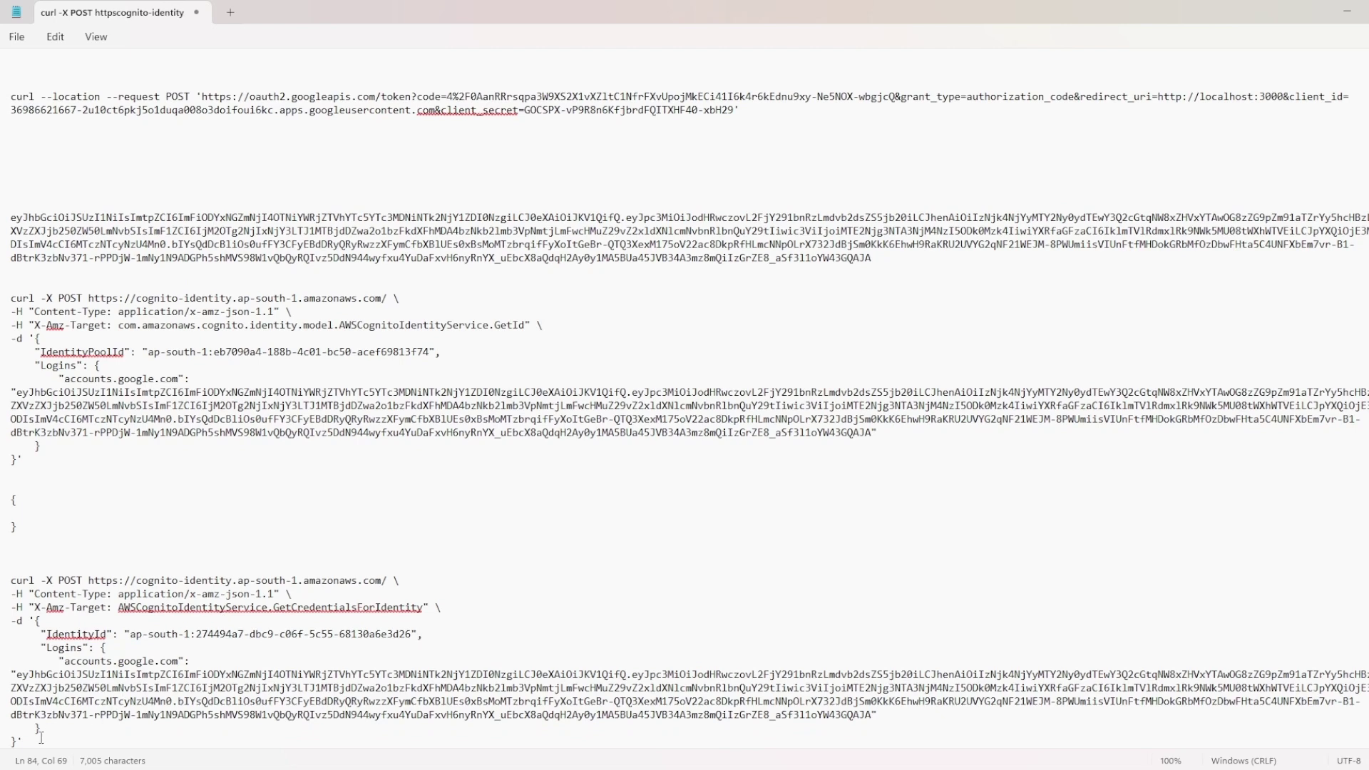
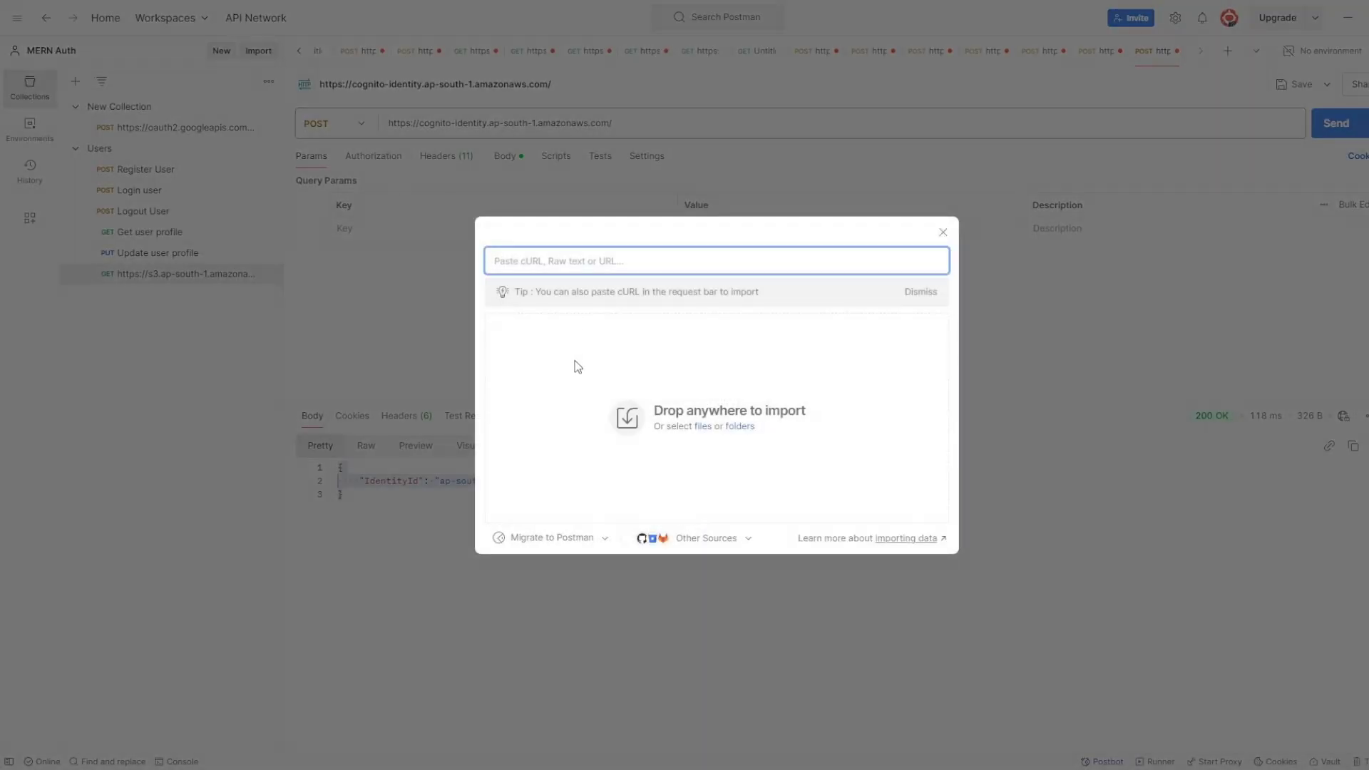
# - Import the GetCredentialsForIdentity cURL, including its ID token, into Postman without saving, send it and copy the returned Credentials object
pyautogui.hotkey('ctrl', 'v')
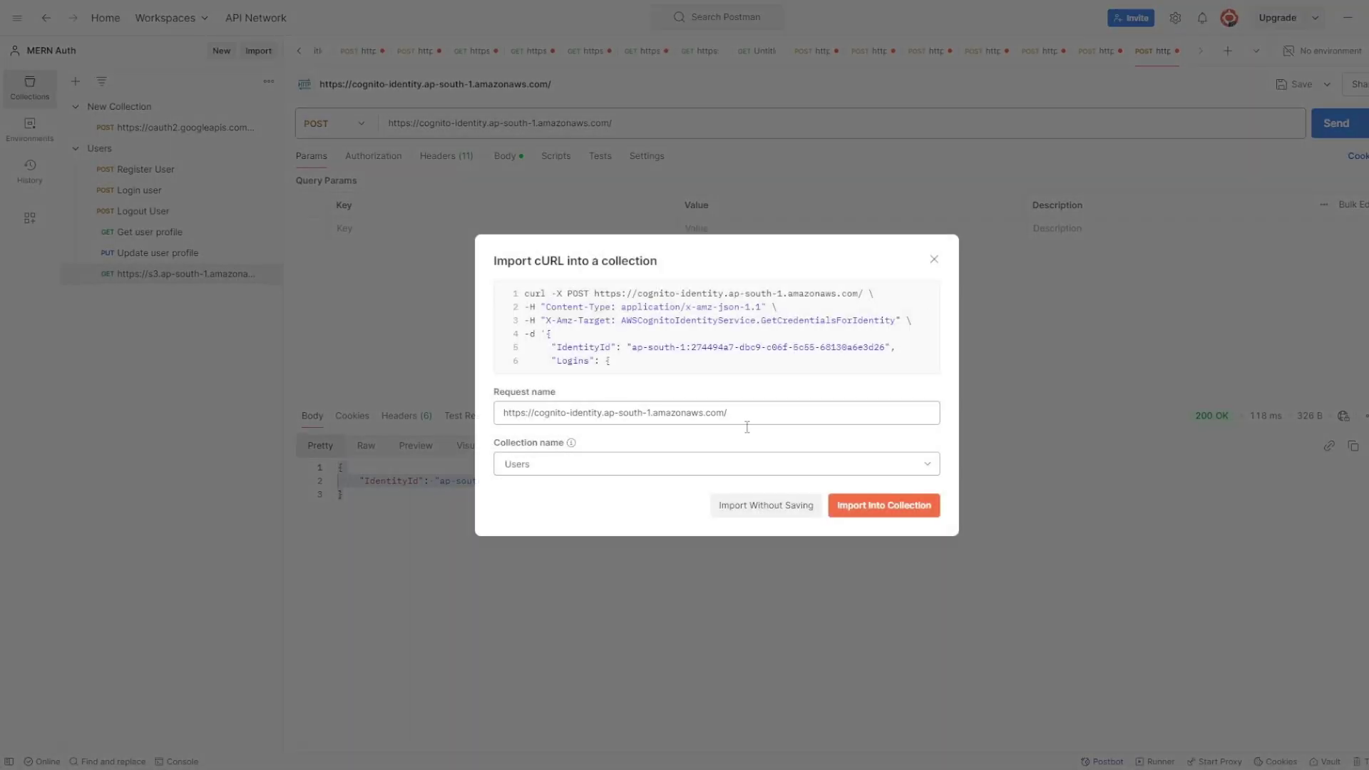
pyautogui.click(766, 506)
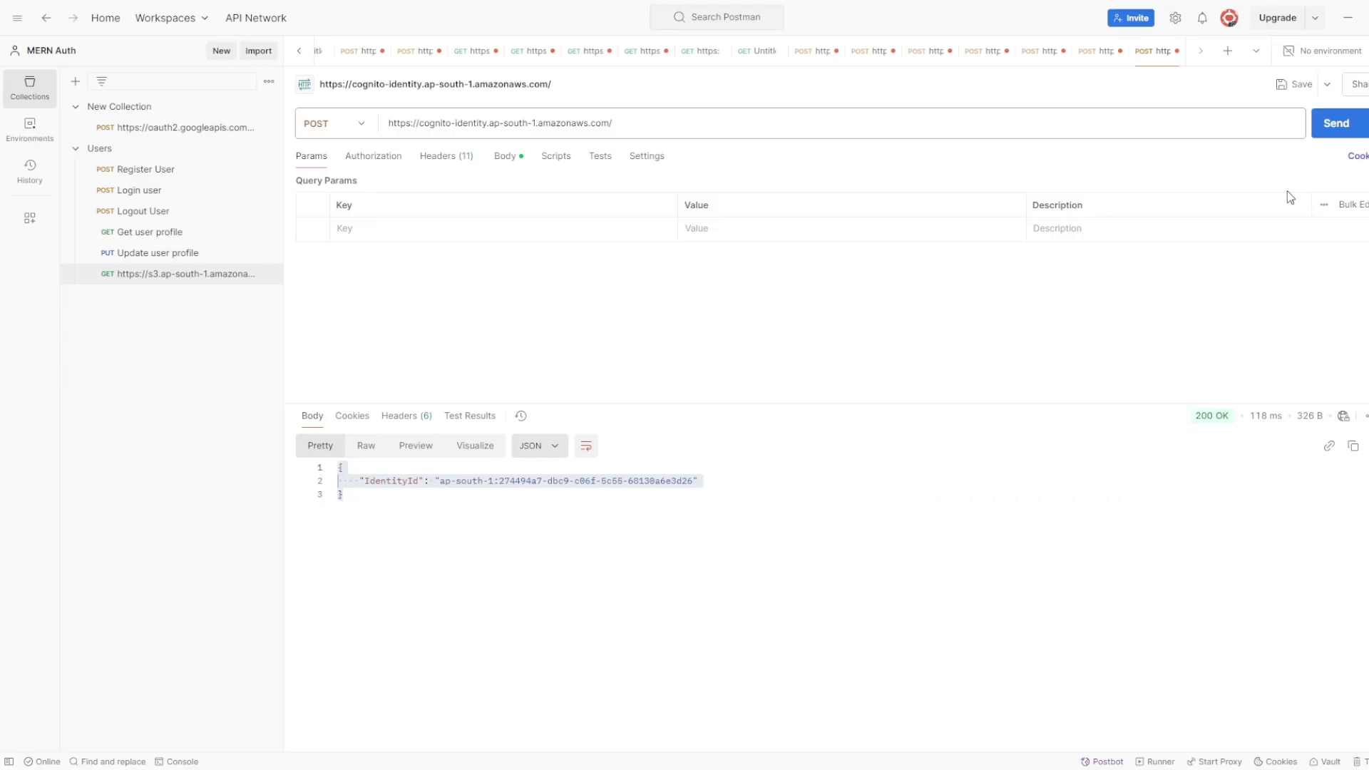
pyautogui.click(1333, 123)
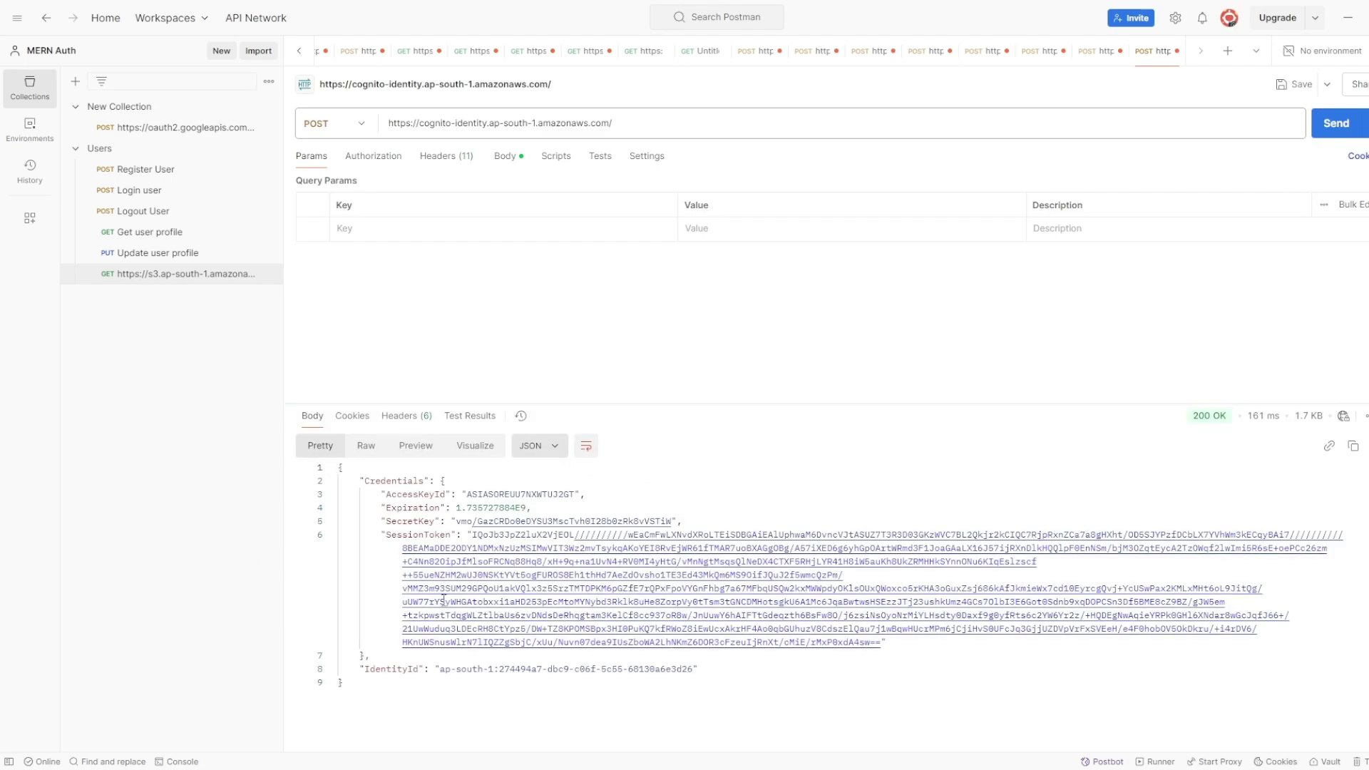
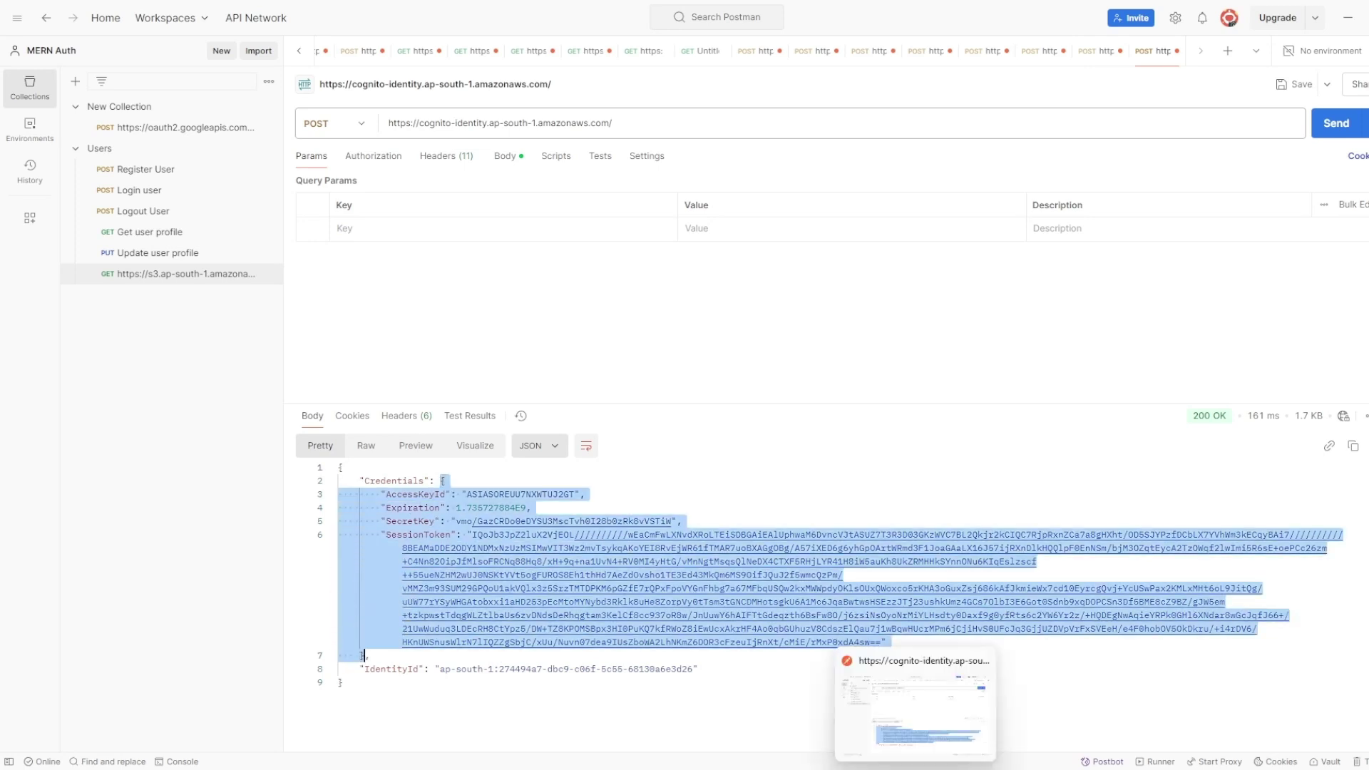
# - Locate createCurlForS3UsingIAMCreds.js in the CognitoCourse GitHub repository, and review the request-signing code of cred.js in VS Code
pyautogui.click(1020, 706)
pyautogui.scroll(20, 568, 357)
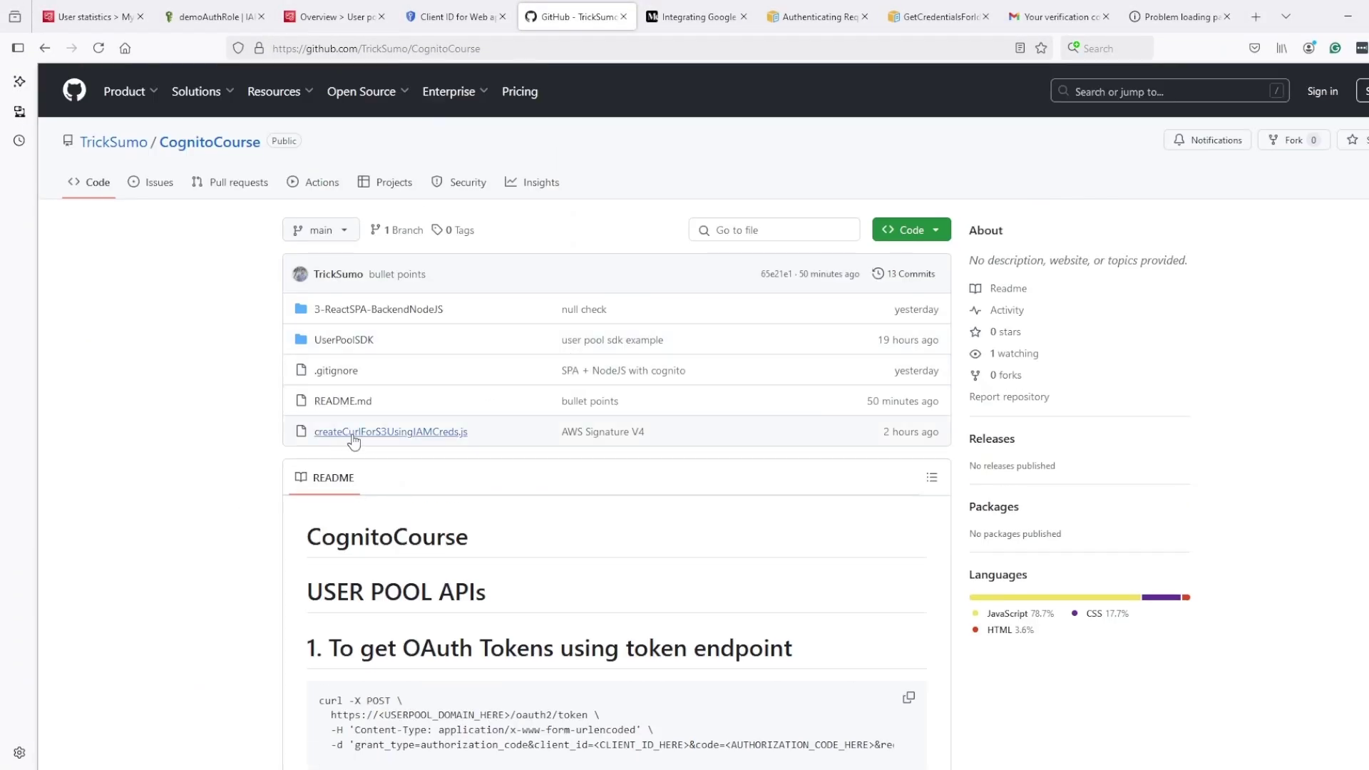
pyautogui.click(952, 766)
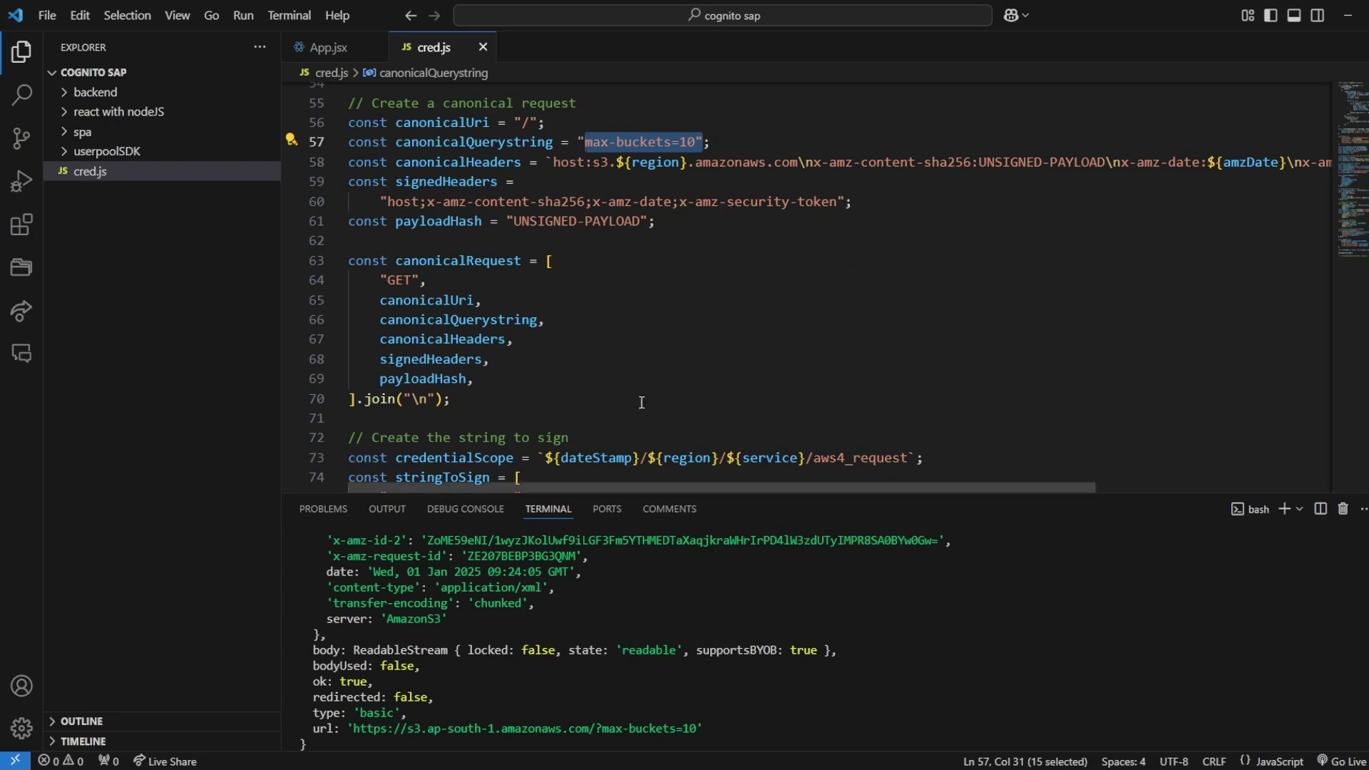
pyautogui.scroll(-8, 640, 400)
pyautogui.scroll(-8, 640, 399)
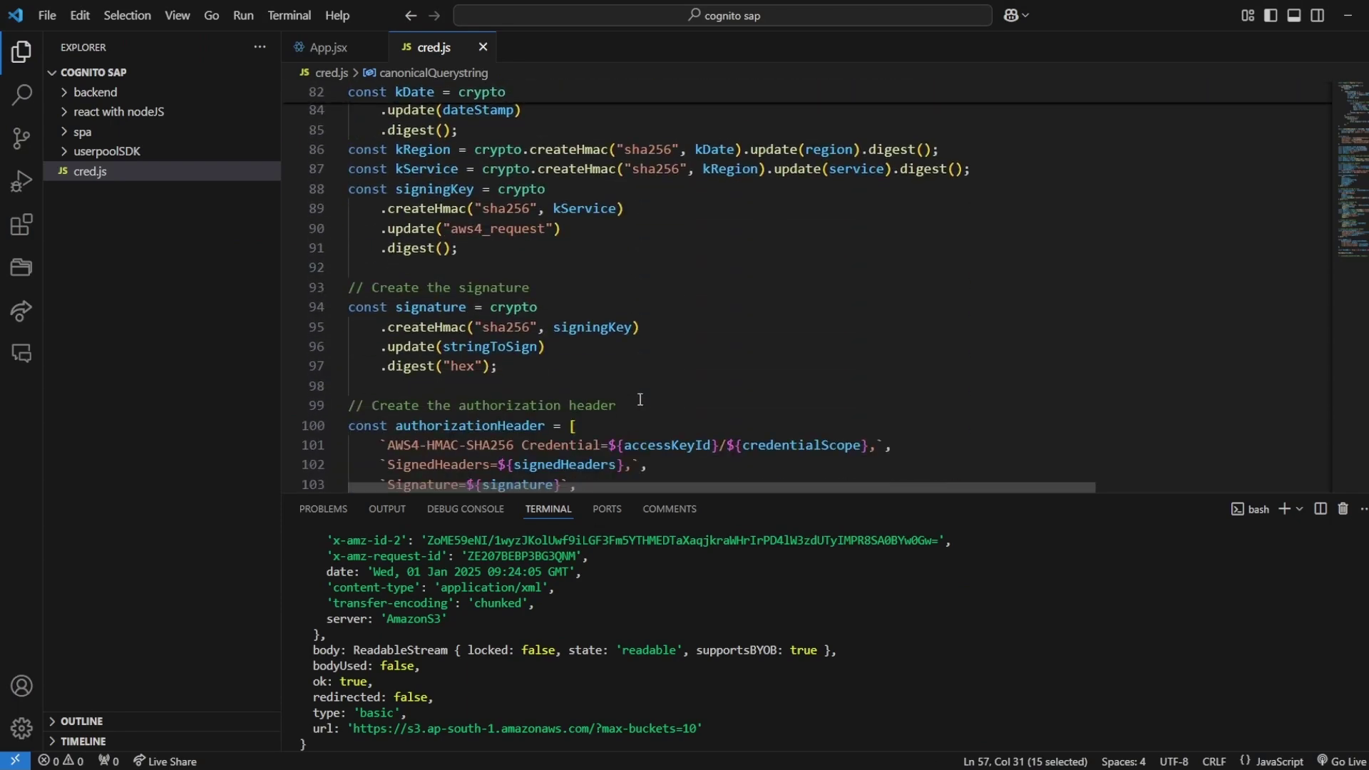
pyautogui.scroll(18, 605, 412)
pyautogui.scroll(5, 597, 394)
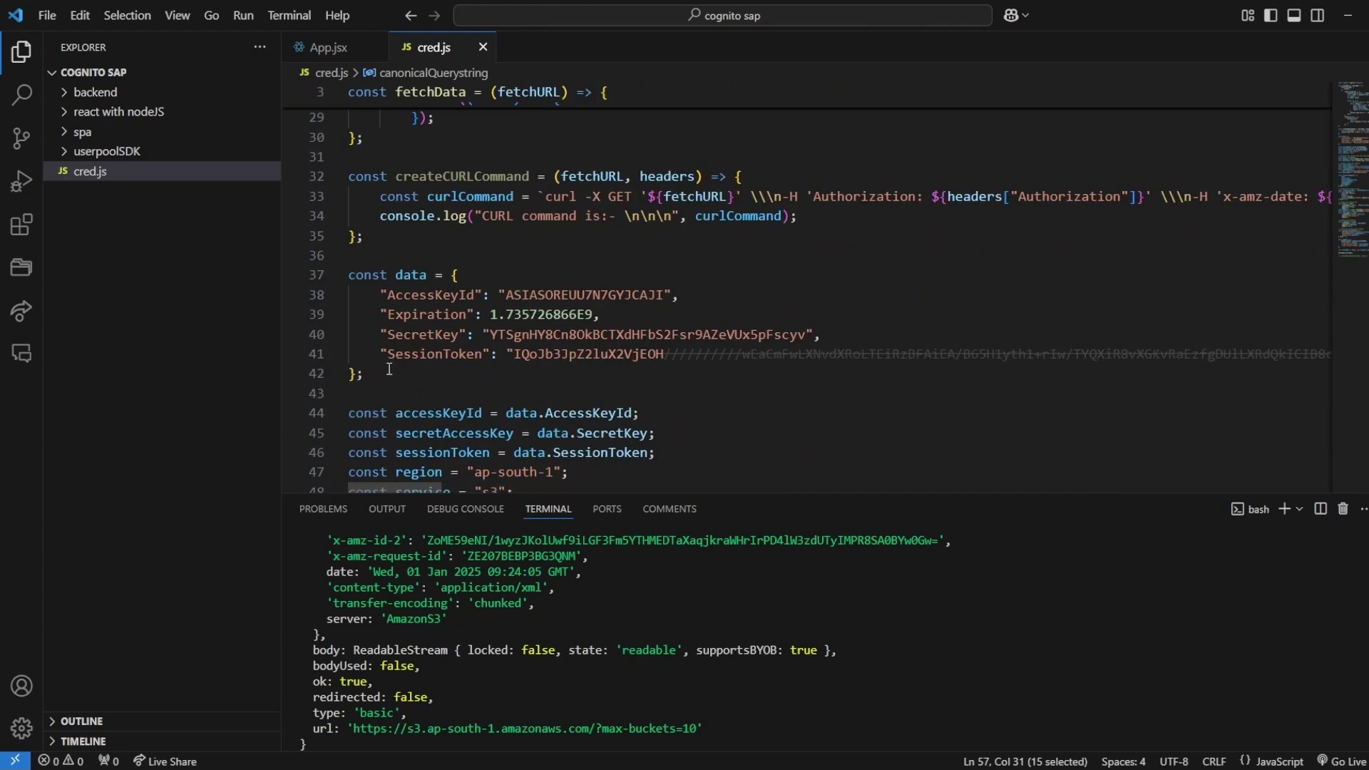
# - Replace the data object in cred.js with the copied AWS access key ID, expiration, secret key and session token, and save the file
pyautogui.moveTo(359, 370); pyautogui.dragTo(452, 275)
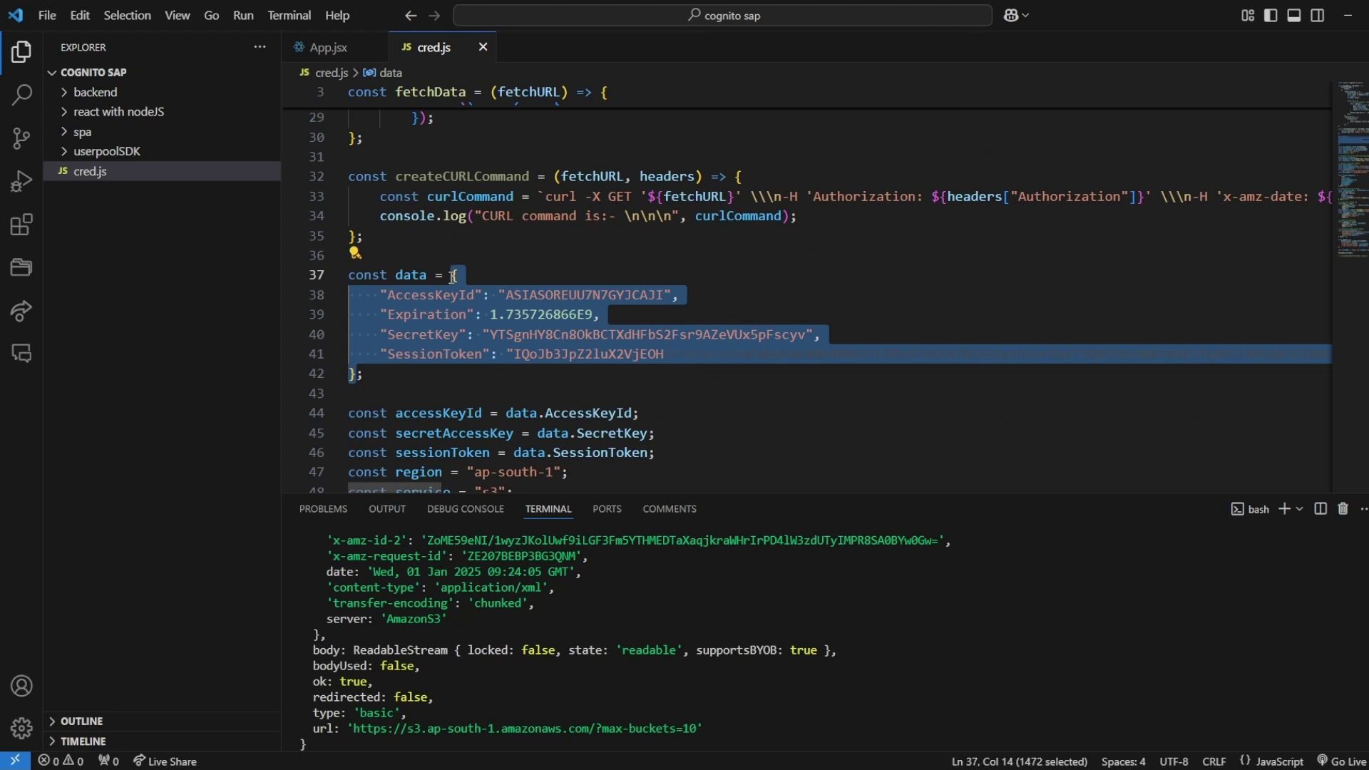
pyautogui.hotkey('ctrl', 'v')
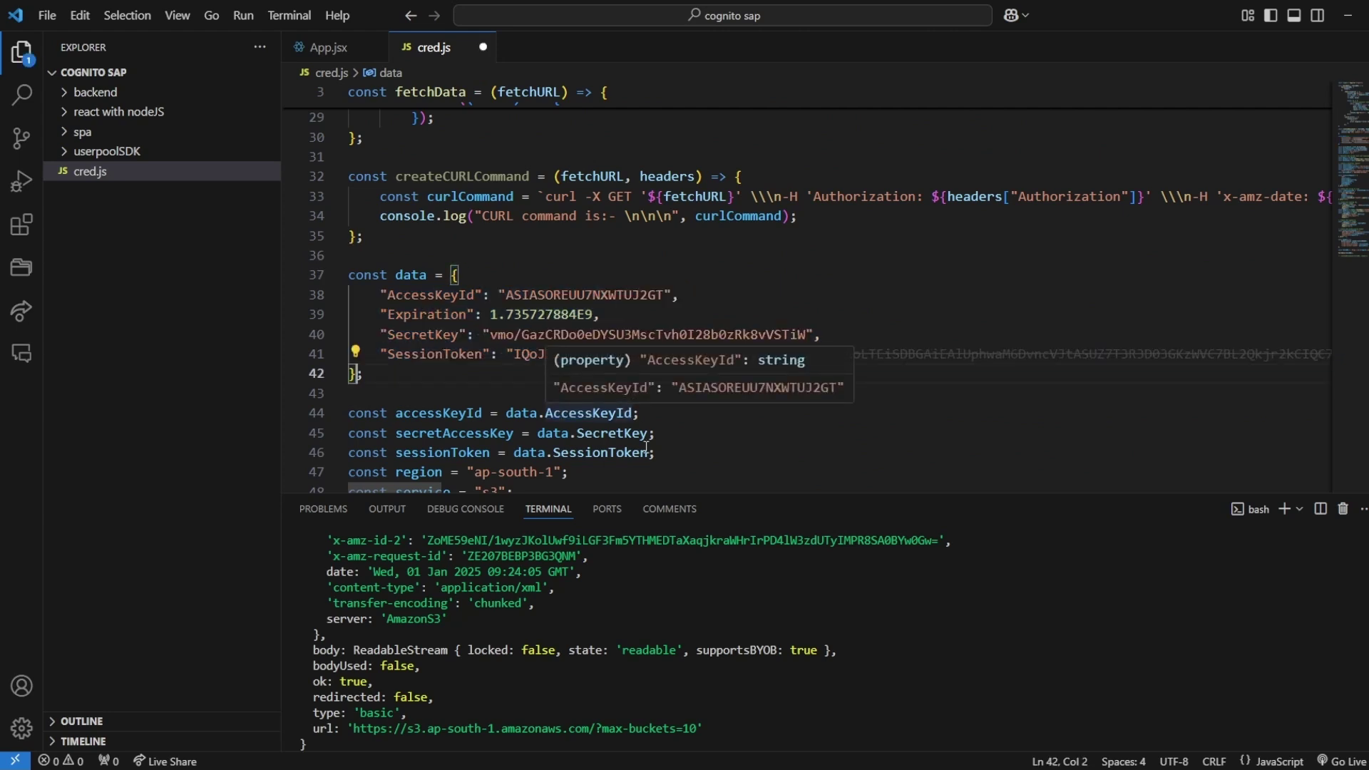
pyautogui.hotkey('ctrl', 's')
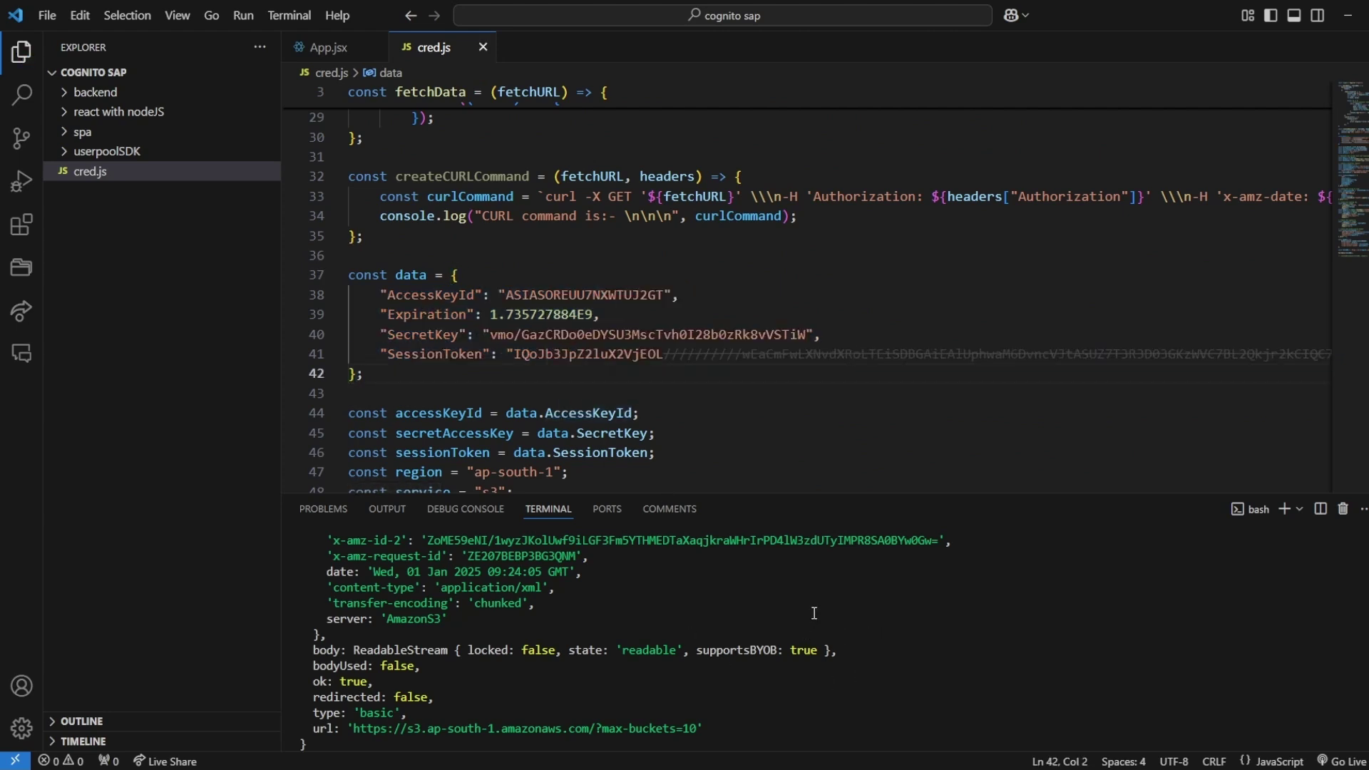
# - Clear the terminal, run node cred.js and examine the status and bucket list in the S3 response
pyautogui.hotkey('ctrl', 'l')
pyautogui.hotkey('ctrl', 'c')
pyautogui.hotkey('ctrl', 'c')
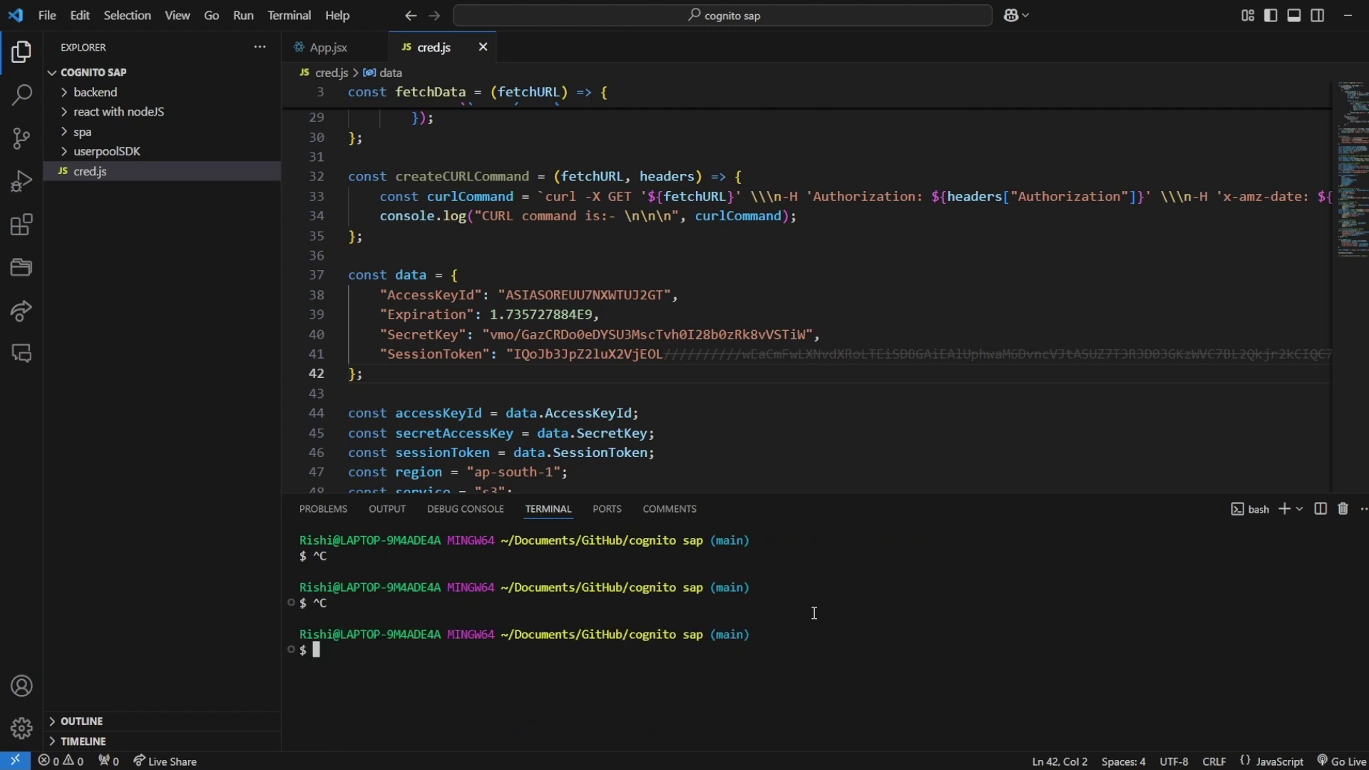
pyautogui.press('Up')
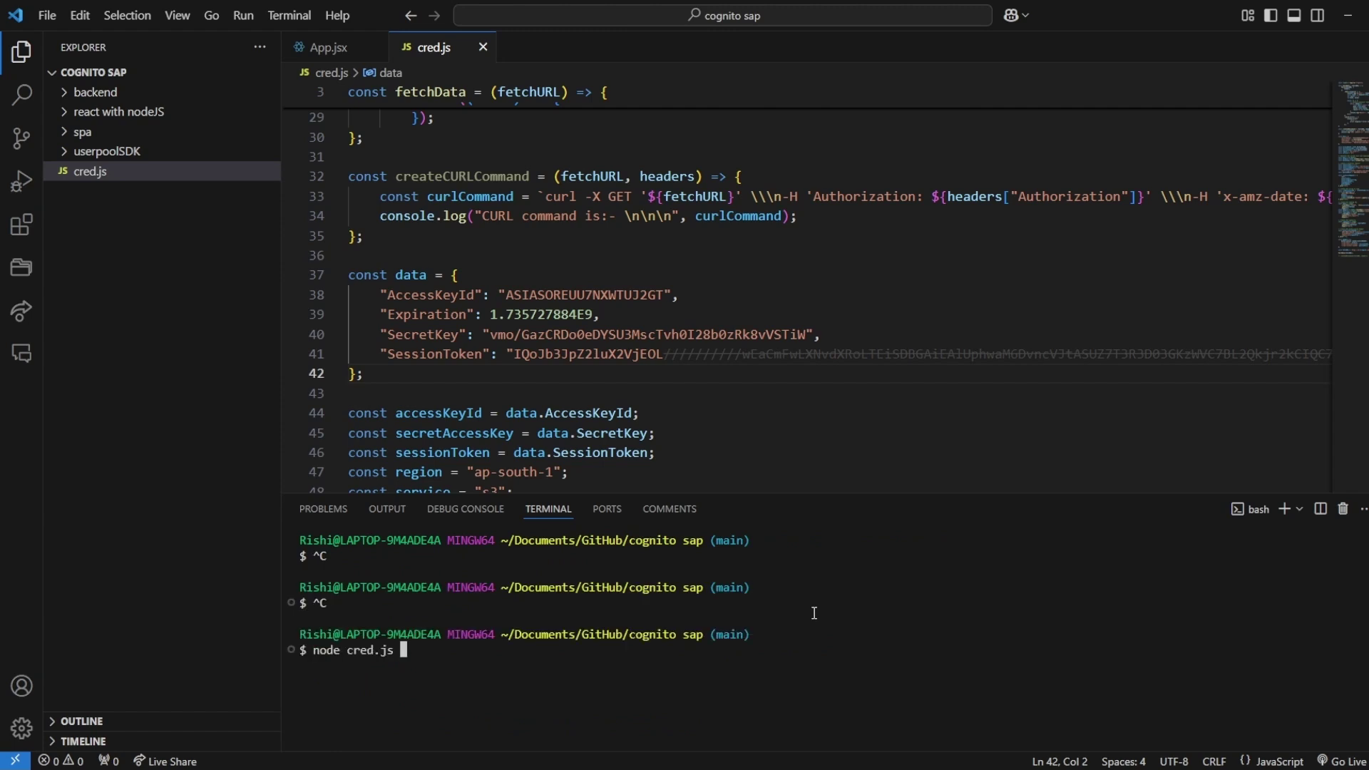
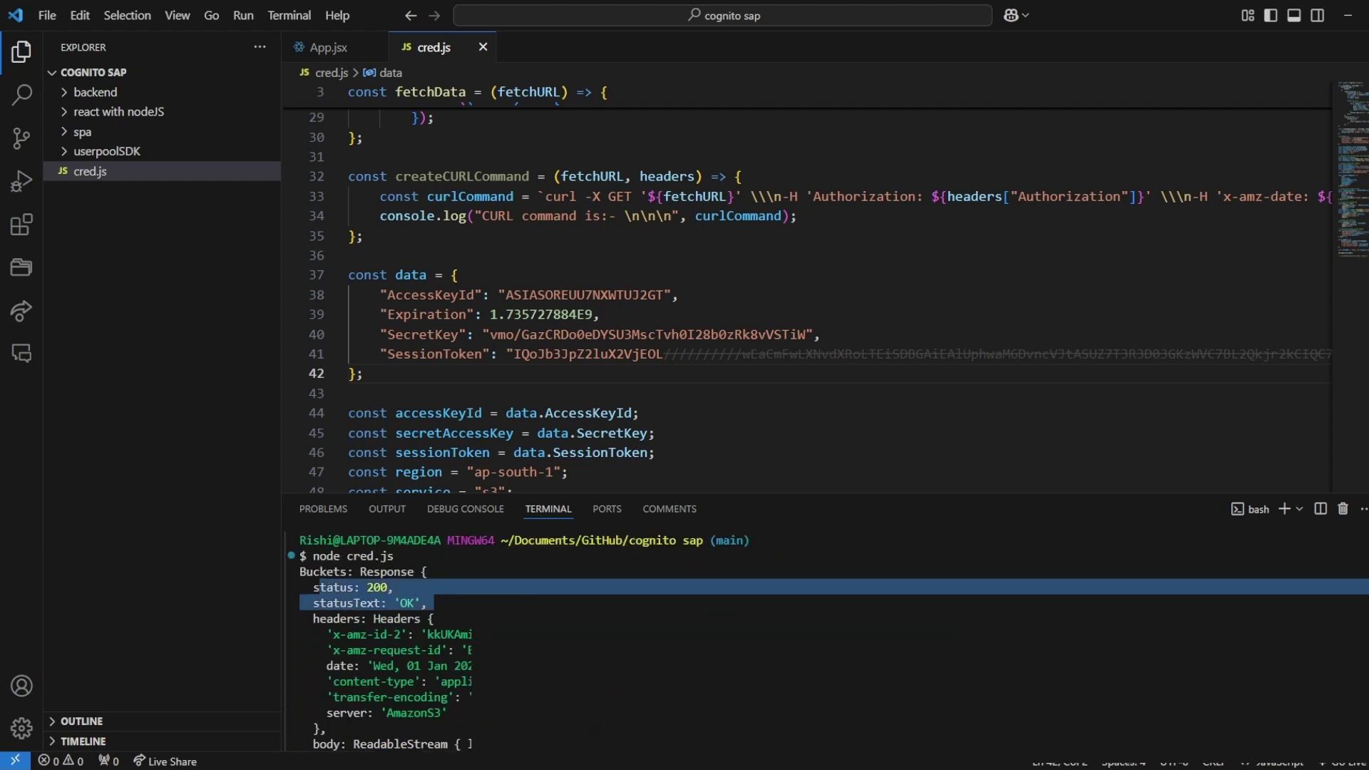
pyautogui.scroll(-1, 397, 626)
pyautogui.click(397, 628)
pyautogui.scroll(-3, 482, 622)
pyautogui.scroll(-2, 483, 621)
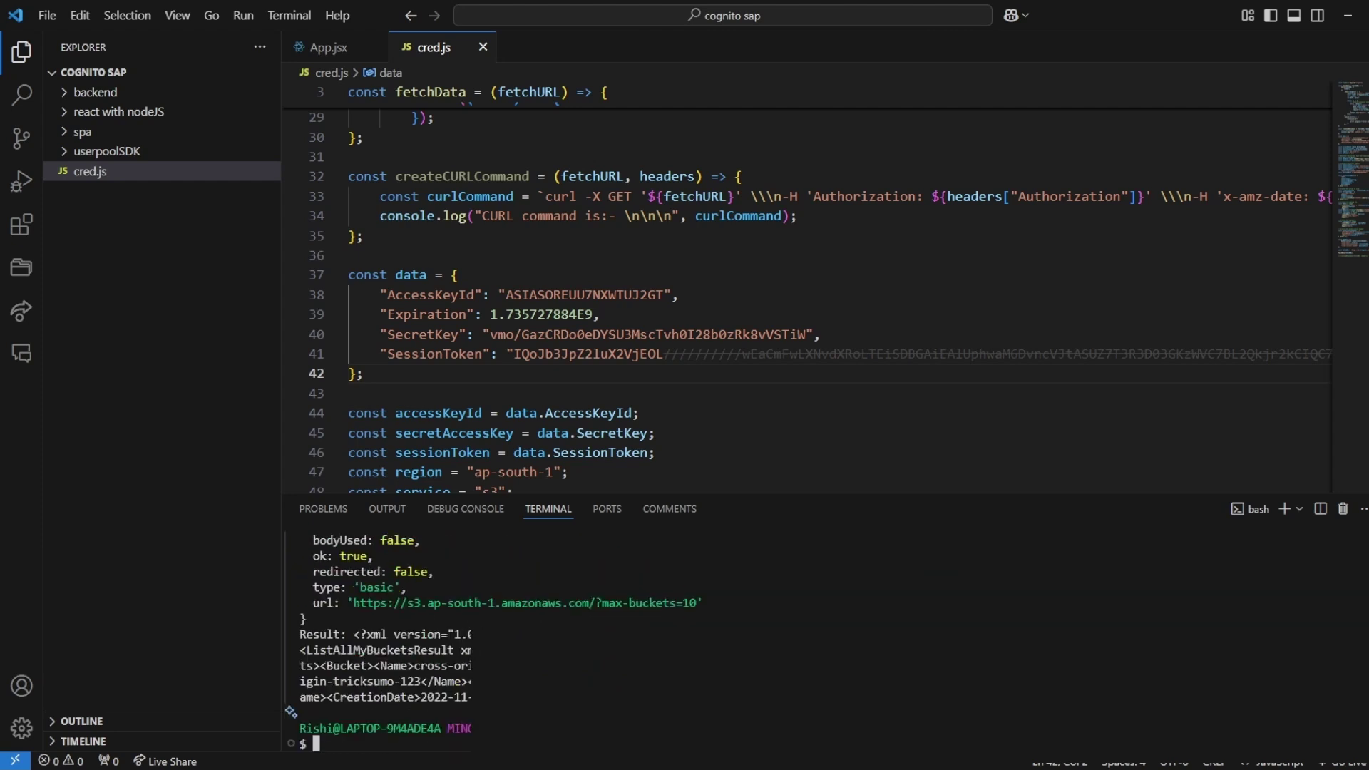